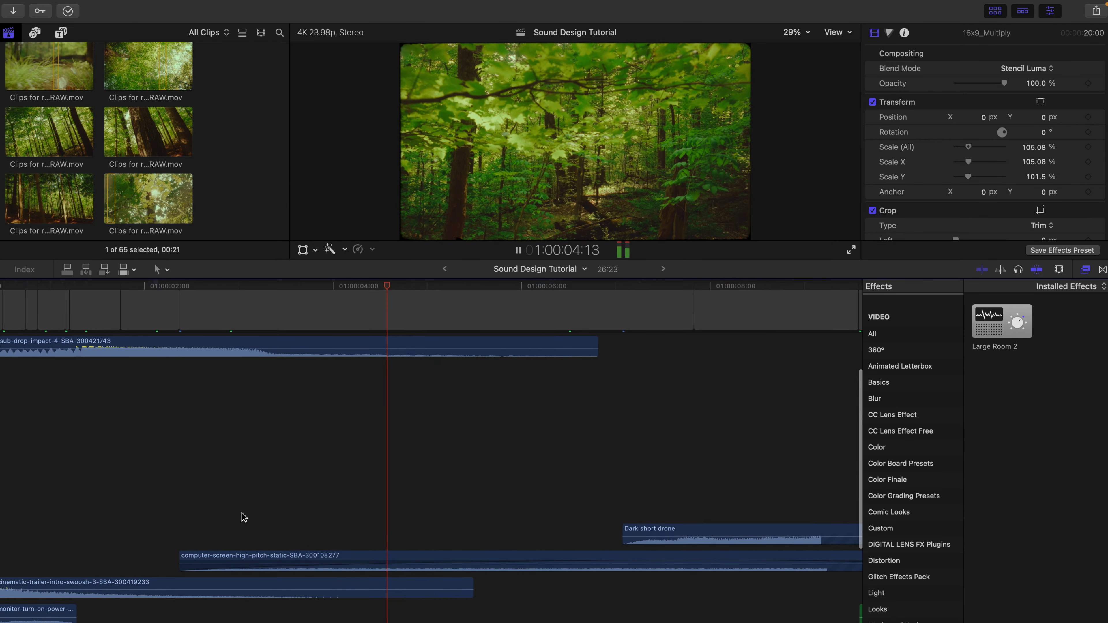
Step: Stop playback and inspect the ES_Forest 4, ES_Synth Pulse 1 and ES_PREL Whoosh 31 clips
key("space")
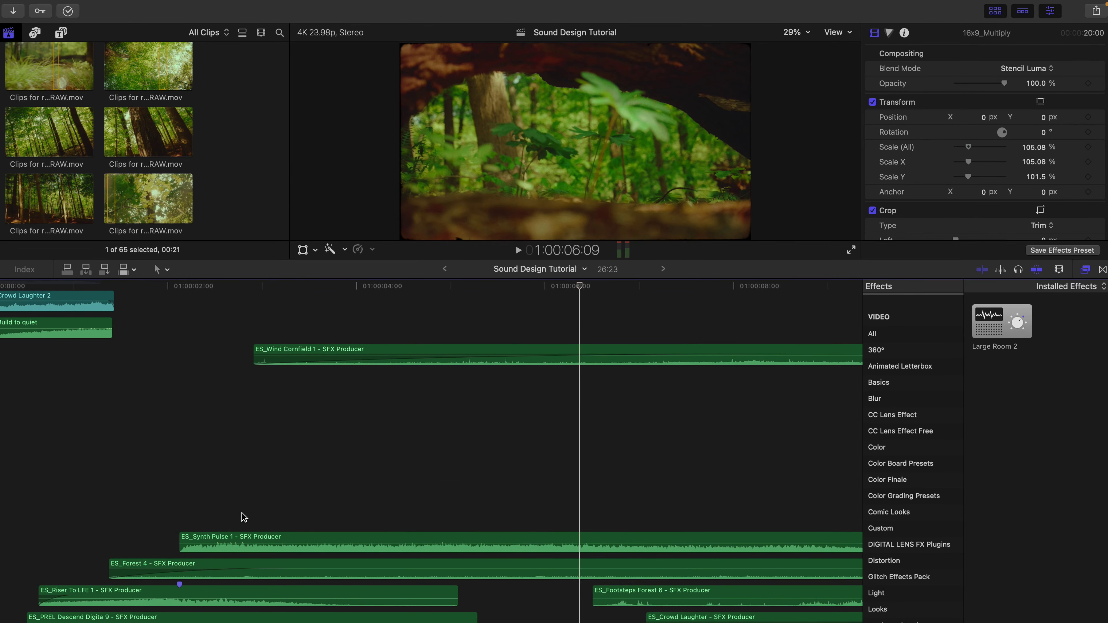
left_click(73, 524)
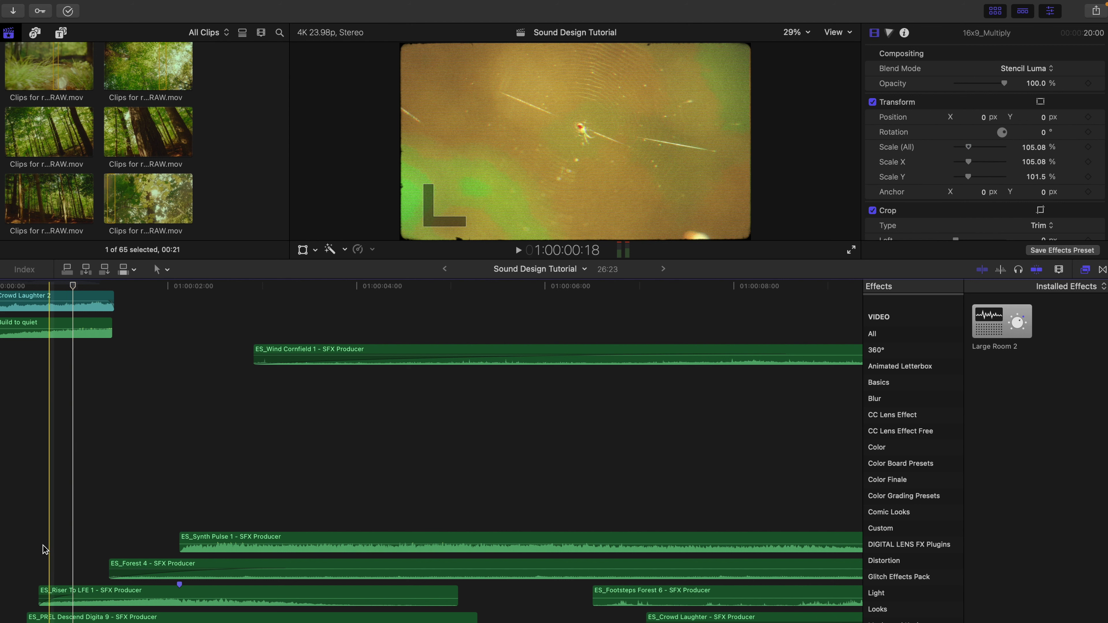
scroll(31, 563, "up", 2)
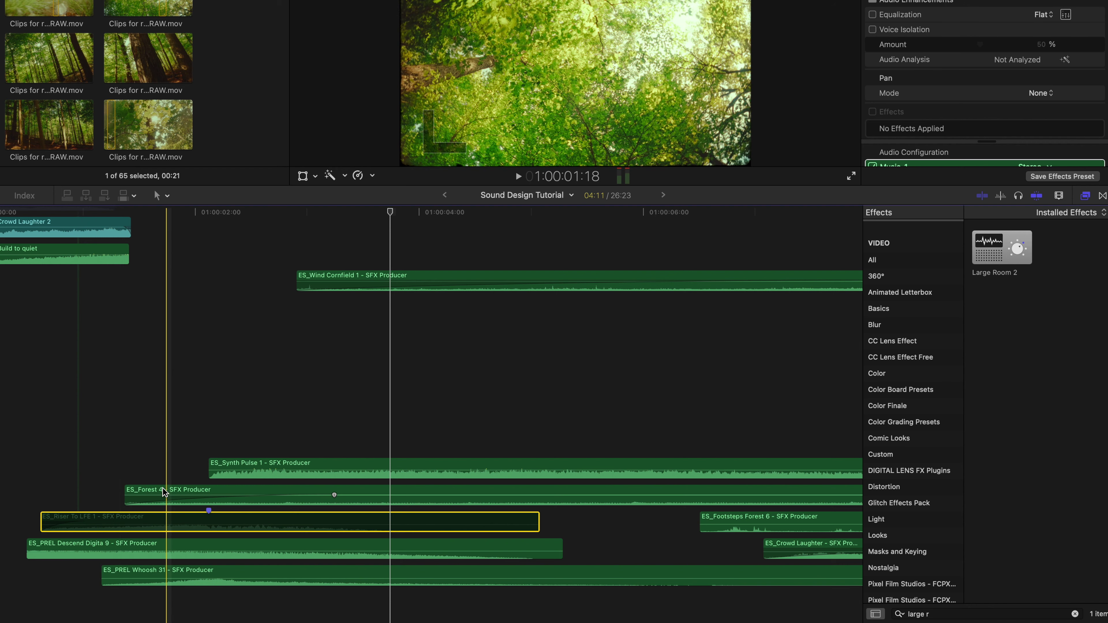
left_click(166, 495)
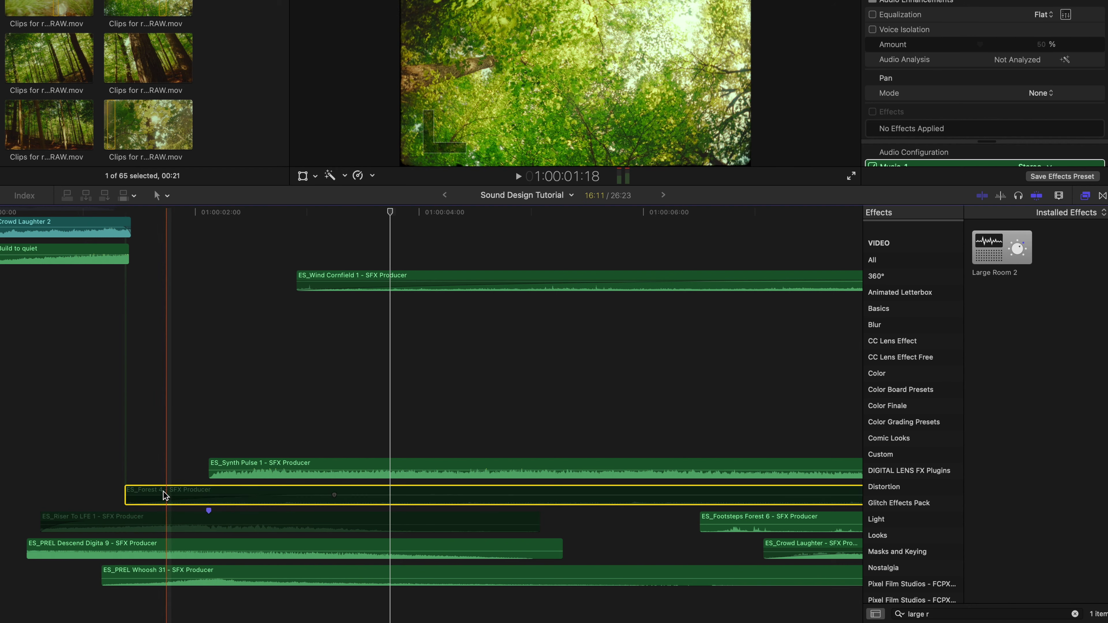
left_click(242, 467)
left_click(198, 574)
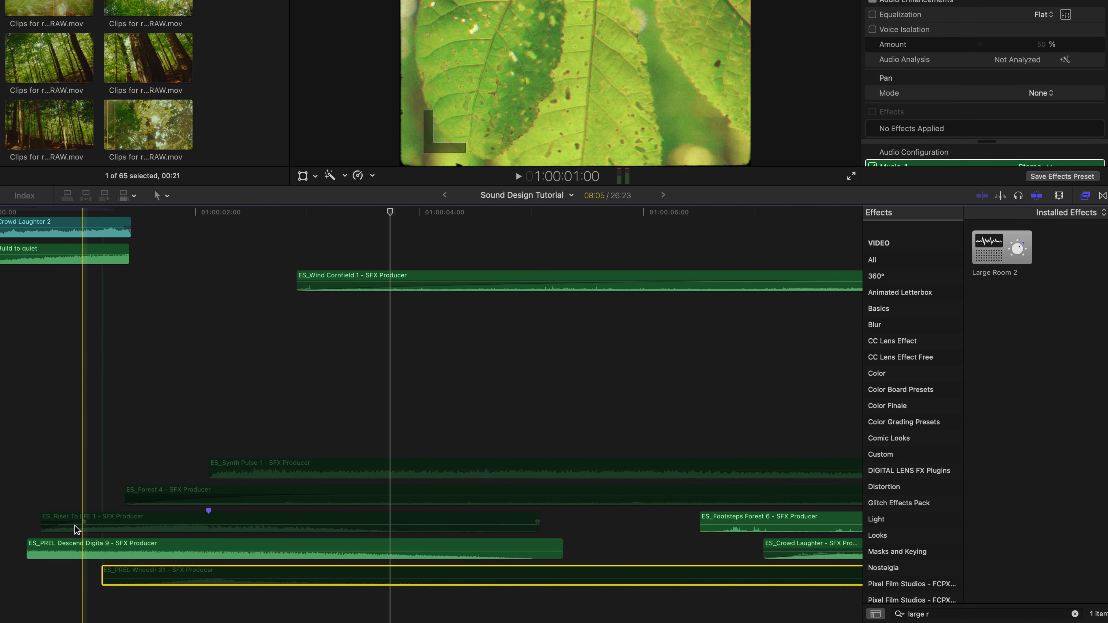
left_click(34, 501)
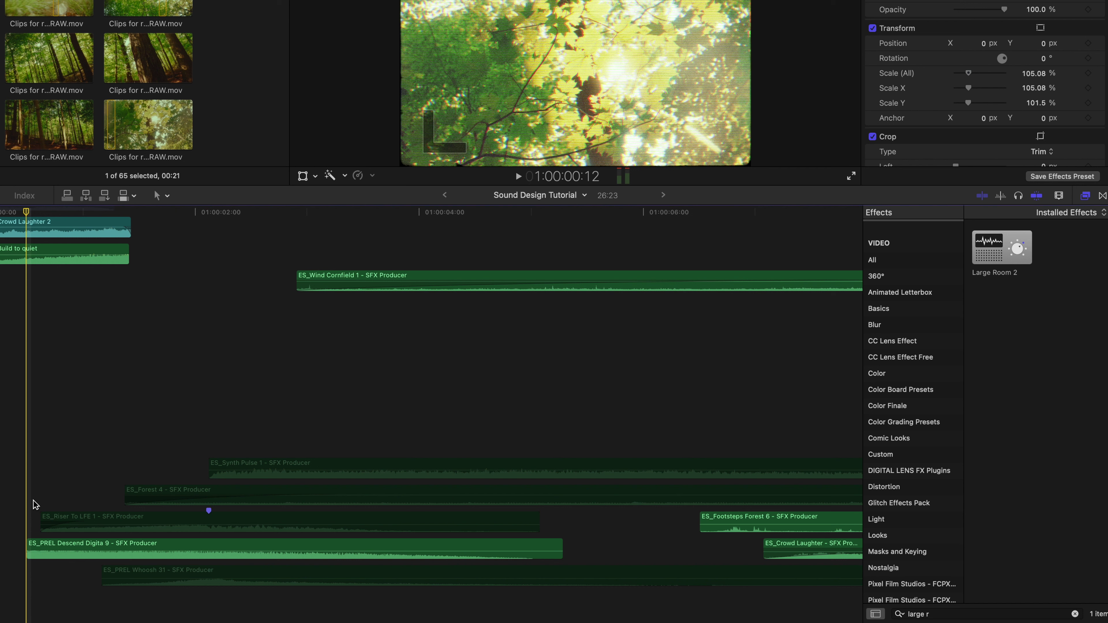
Step: Lower the ES_PREL Descend Digita 9 volume to -3.0 dB and play back to check it
left_click(70, 549)
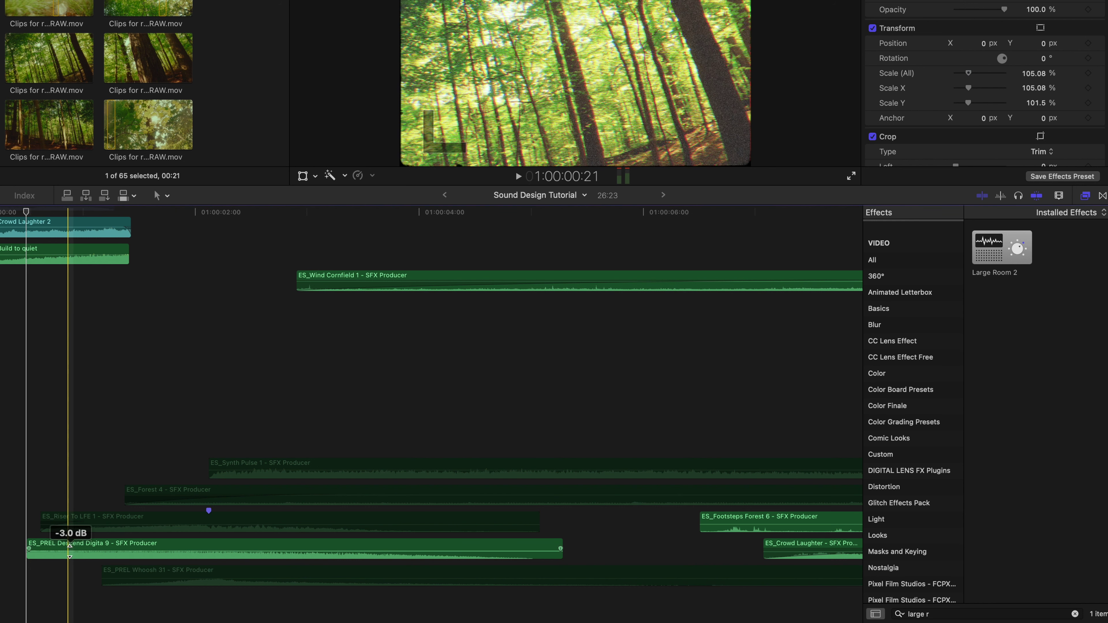
key("space")
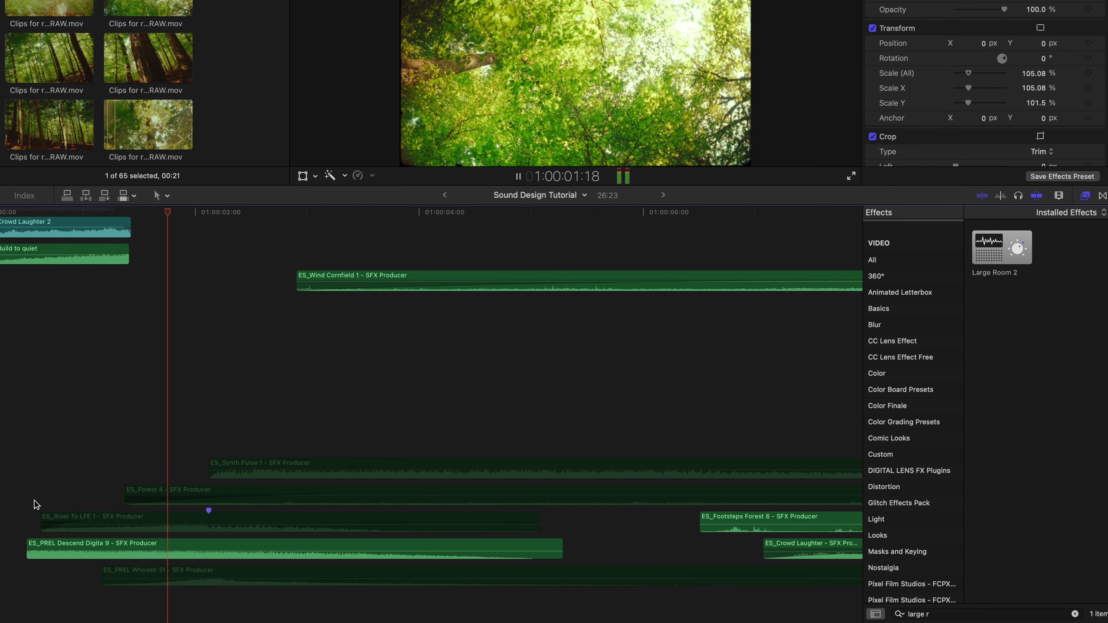
scroll(163, 479, "right", 2)
scroll(163, 478, "up", 8)
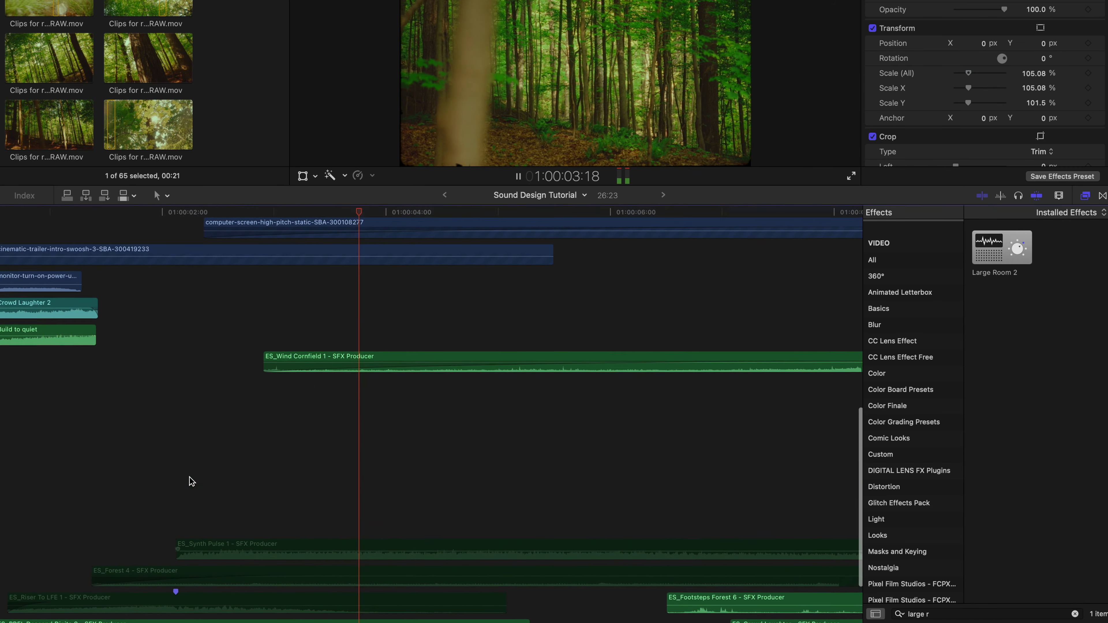
key("space")
scroll(323, 357, "down", 1)
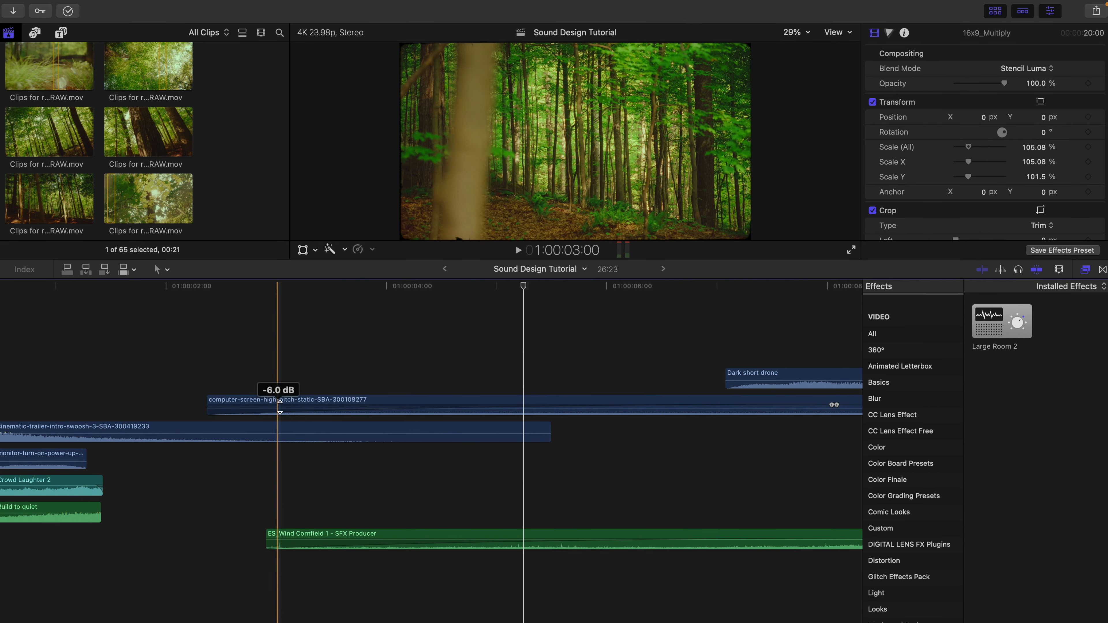
left_click(326, 408)
scroll(340, 384, "down", 5)
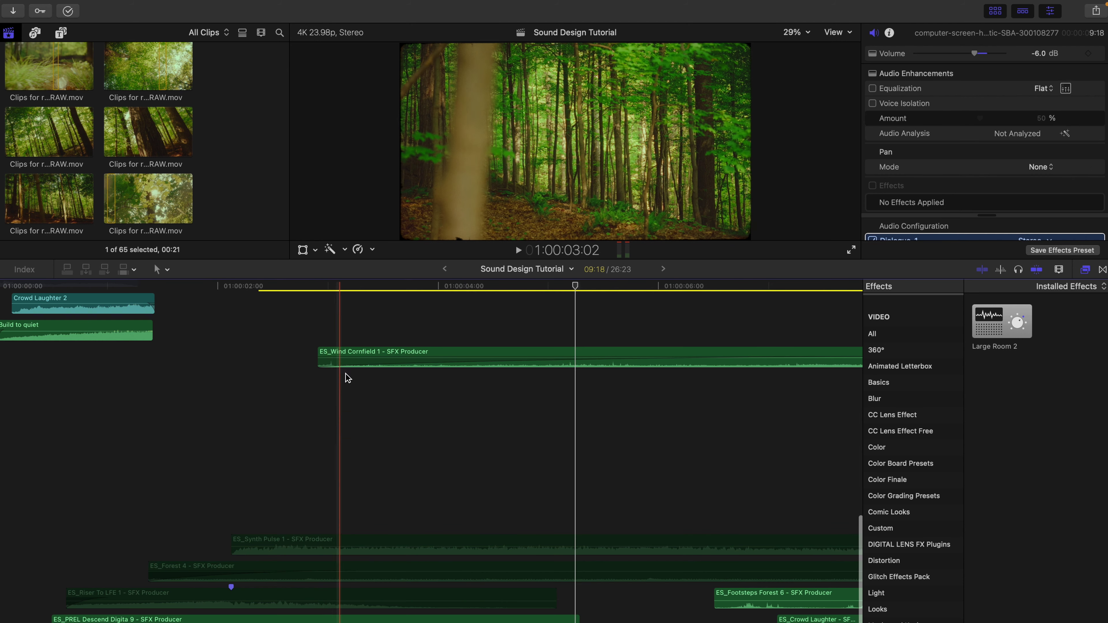
left_click(349, 353)
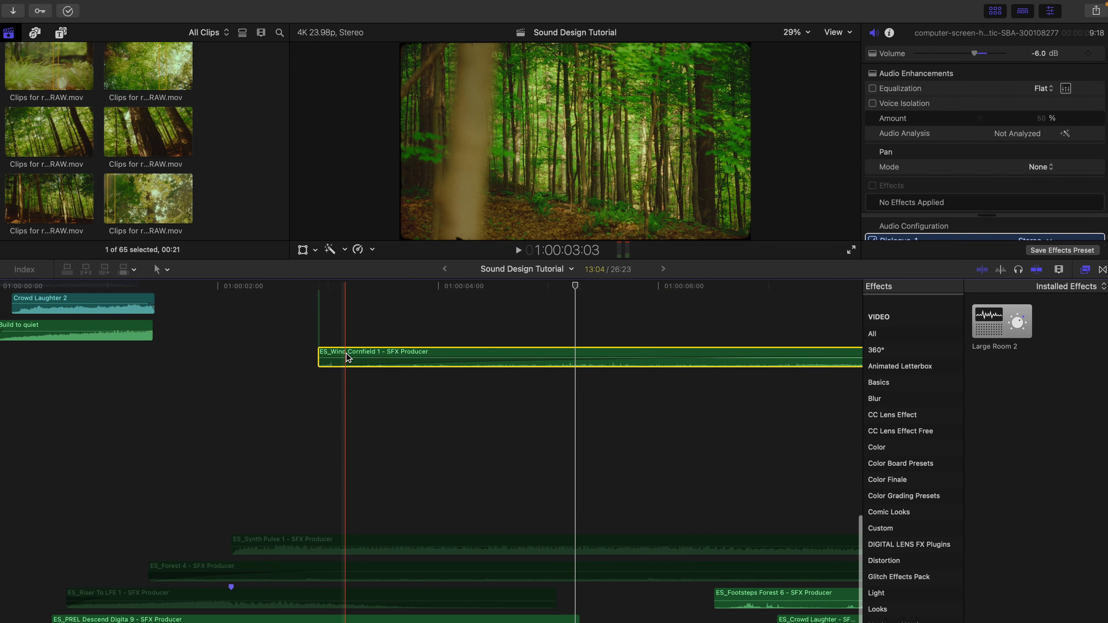
left_click(264, 619)
left_click(264, 597)
scroll(216, 513, "up", 3)
scroll(215, 513, "left", 1)
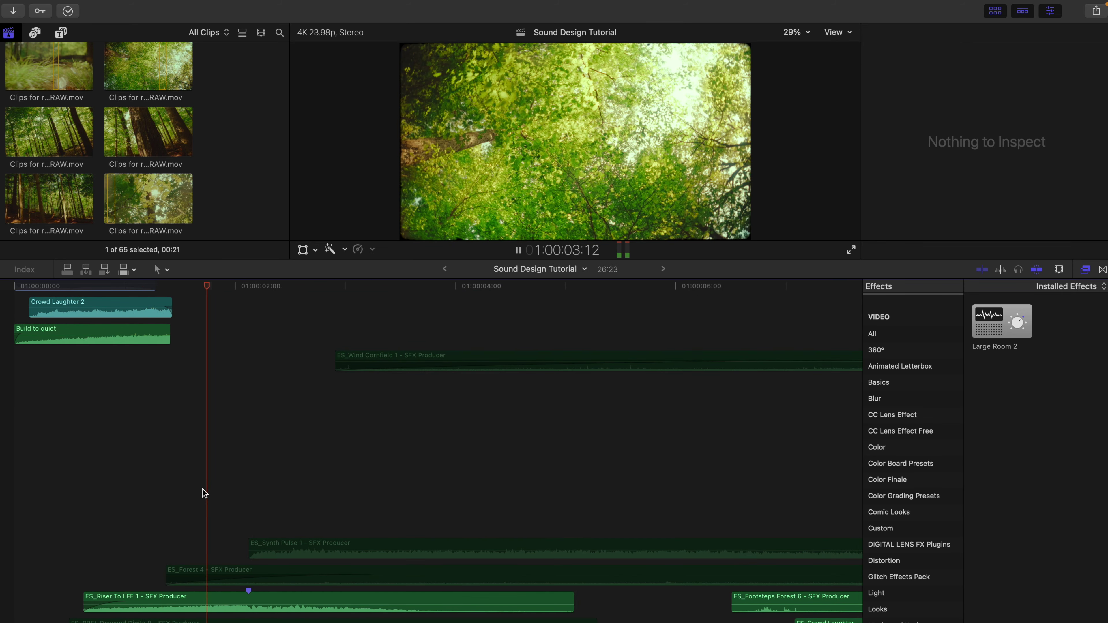
key("space")
key("c")
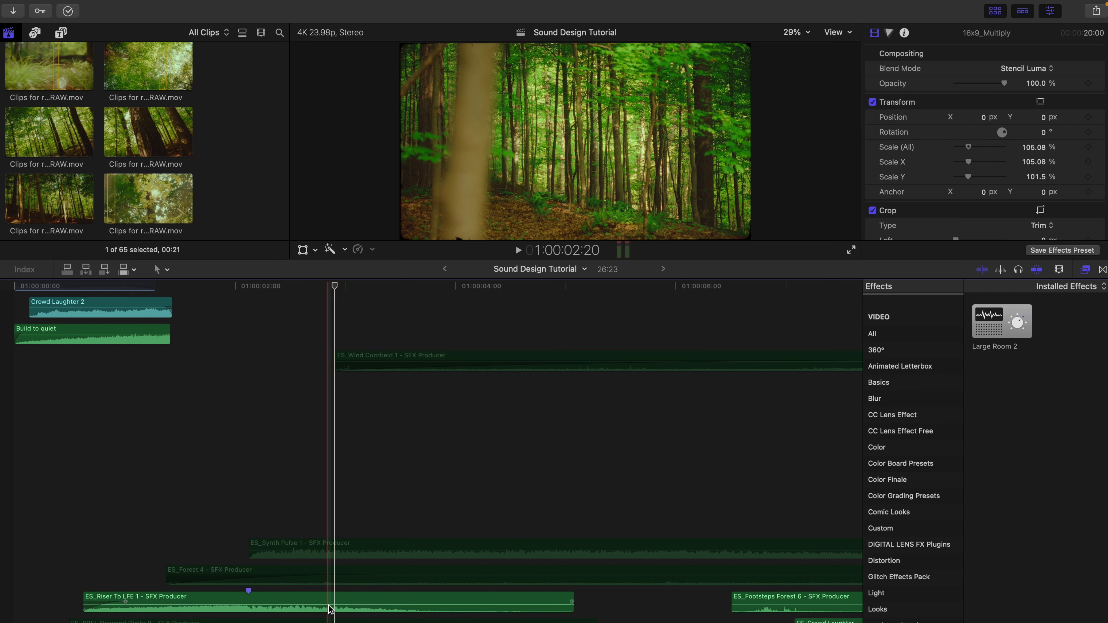
Step: Audition ES_Forest 4 and ES_PREL Whoosh 31 in playback with the timeline zoomed out
left_click(253, 575)
key("space")
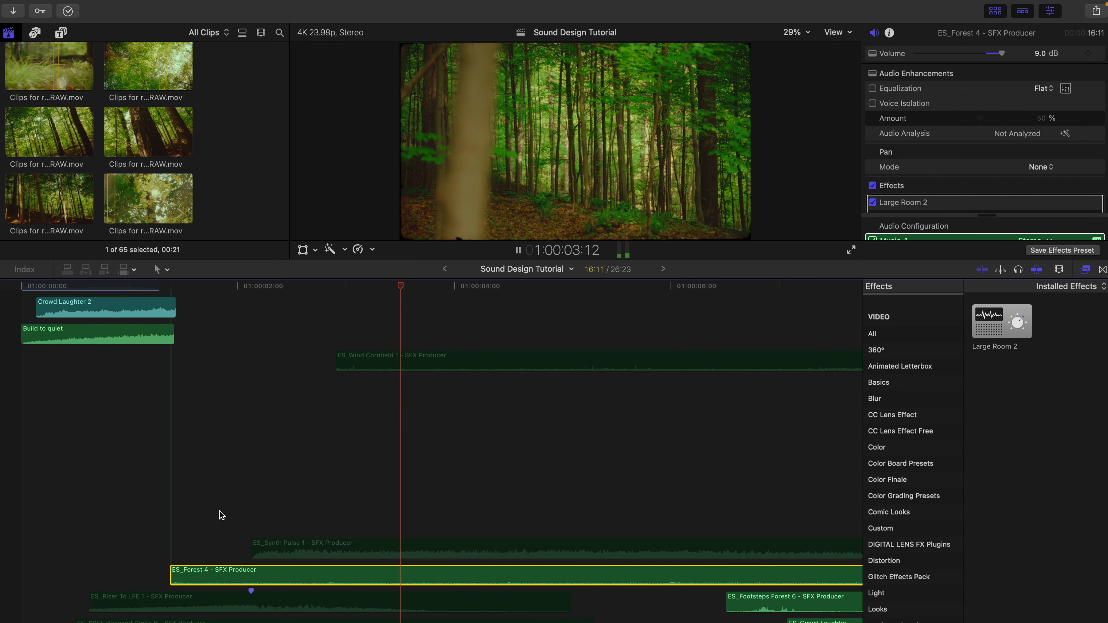
key("super+minus")
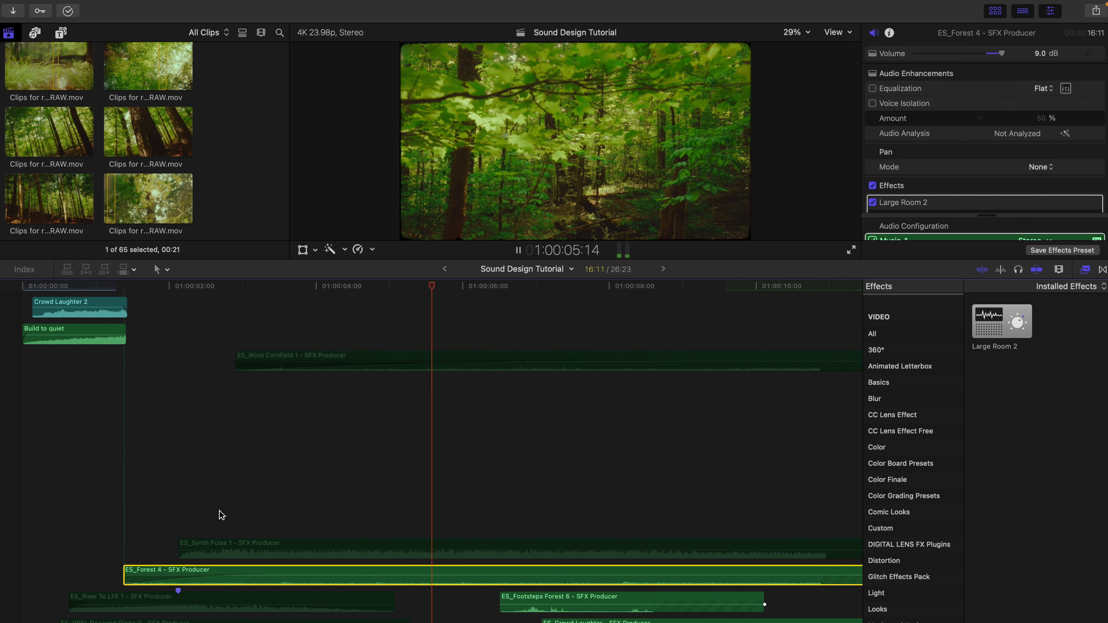
key("super+minus")
key("space")
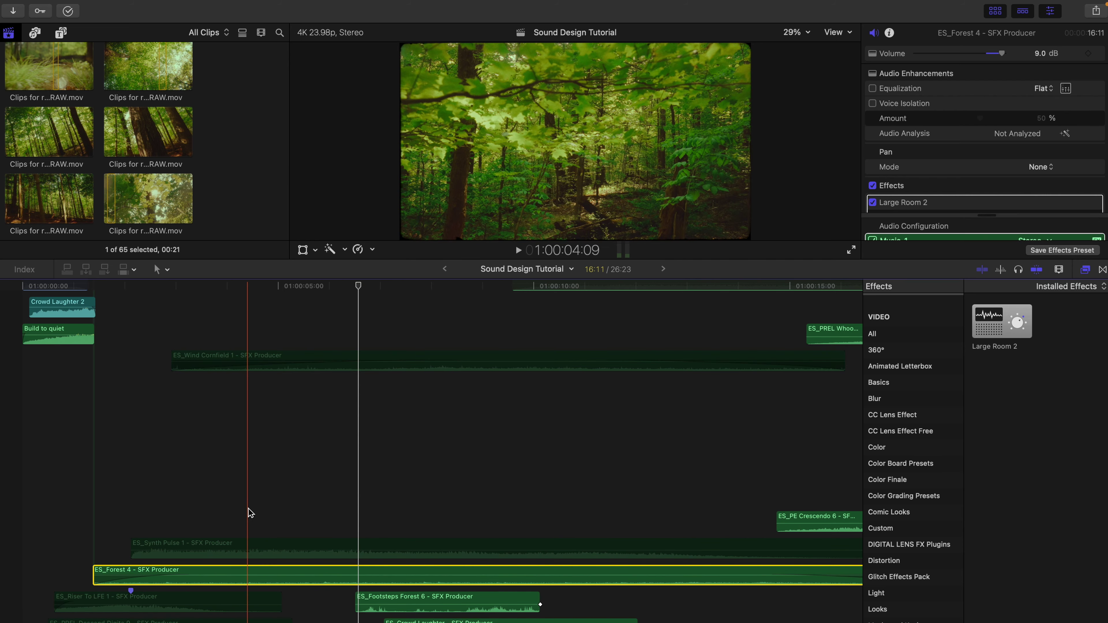
left_click(111, 576)
key("space")
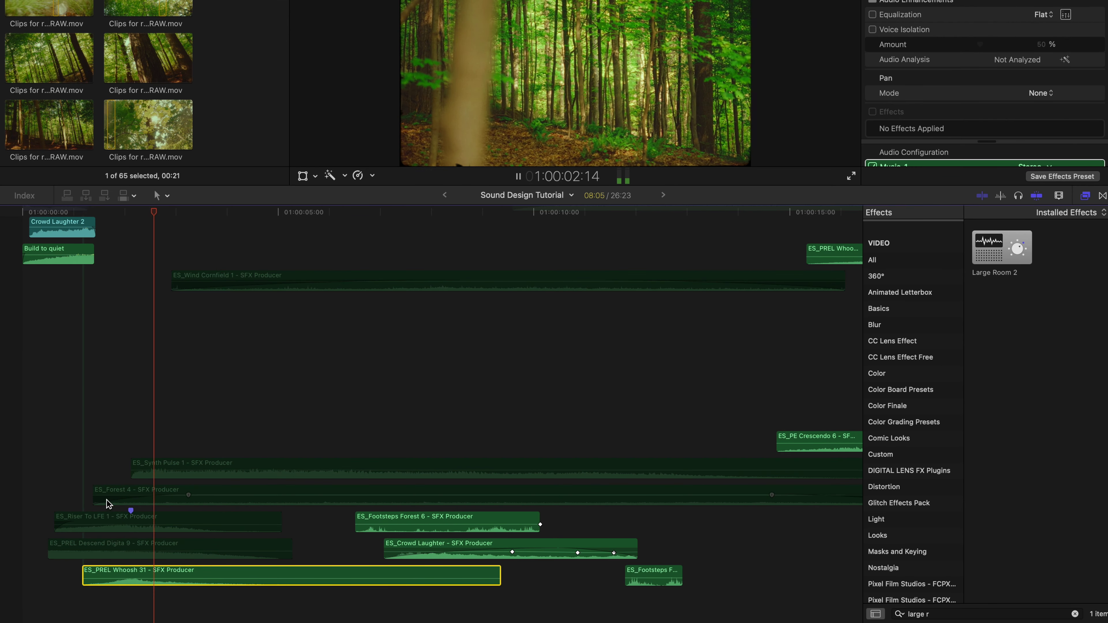
Step: Replay the opening seconds of the mix several times
left_click(101, 469)
left_click(101, 470)
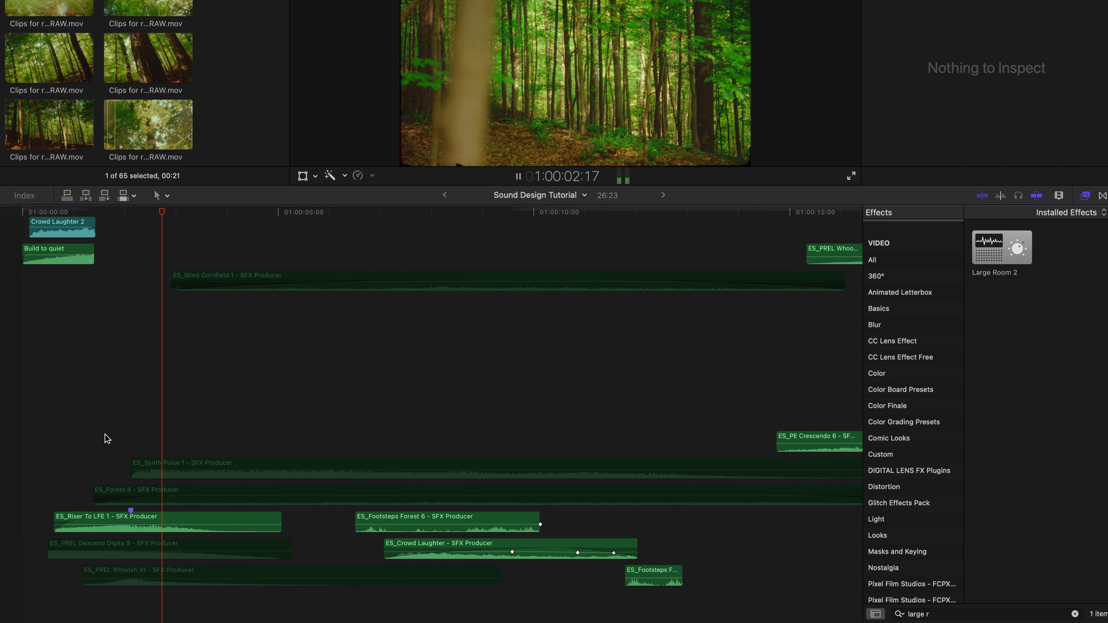
left_click(105, 436)
left_click(104, 435)
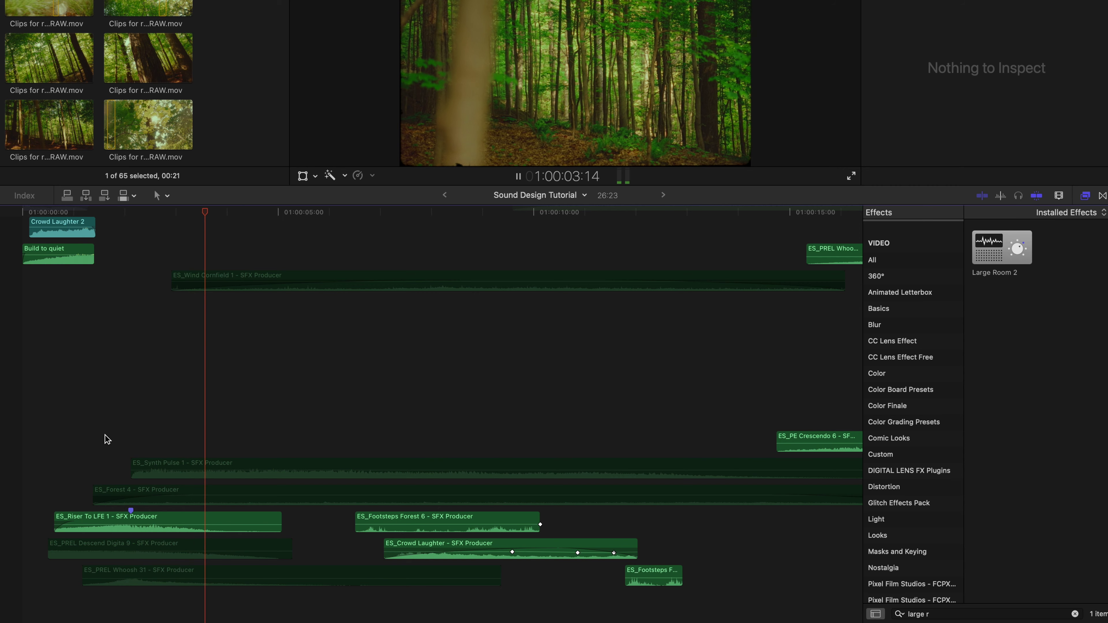
left_click(105, 435)
left_click(150, 488)
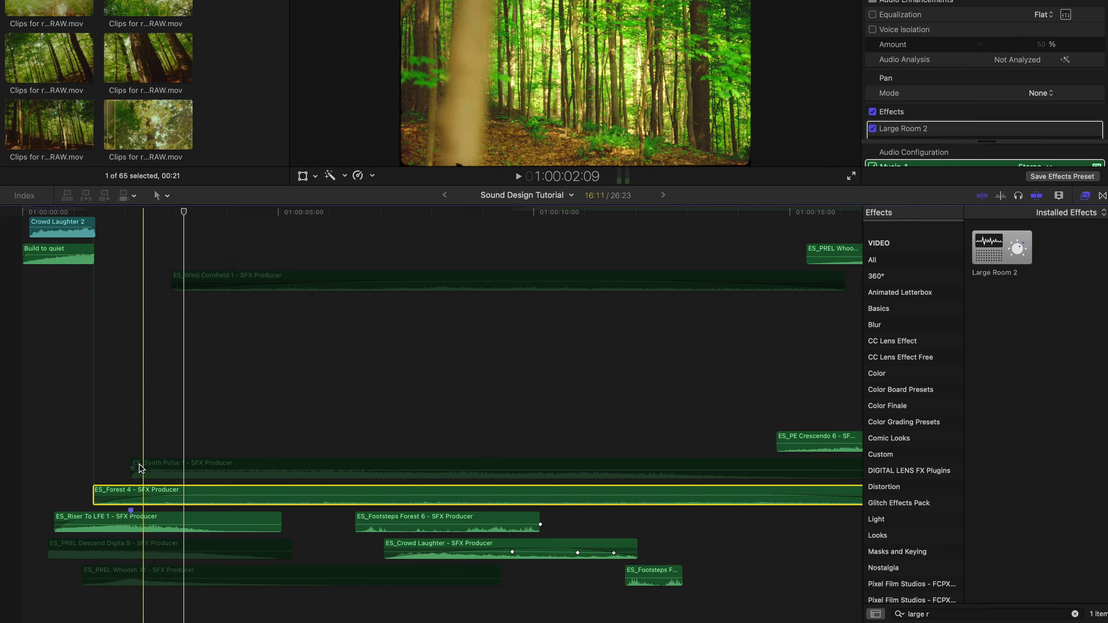
Step: Switch ES_Synth Pulse 1 back on, mute ES_Forest 4 and ES_Riser To LFE 1, and audition the result
left_click(151, 470)
key("super+z")
key("super+z")
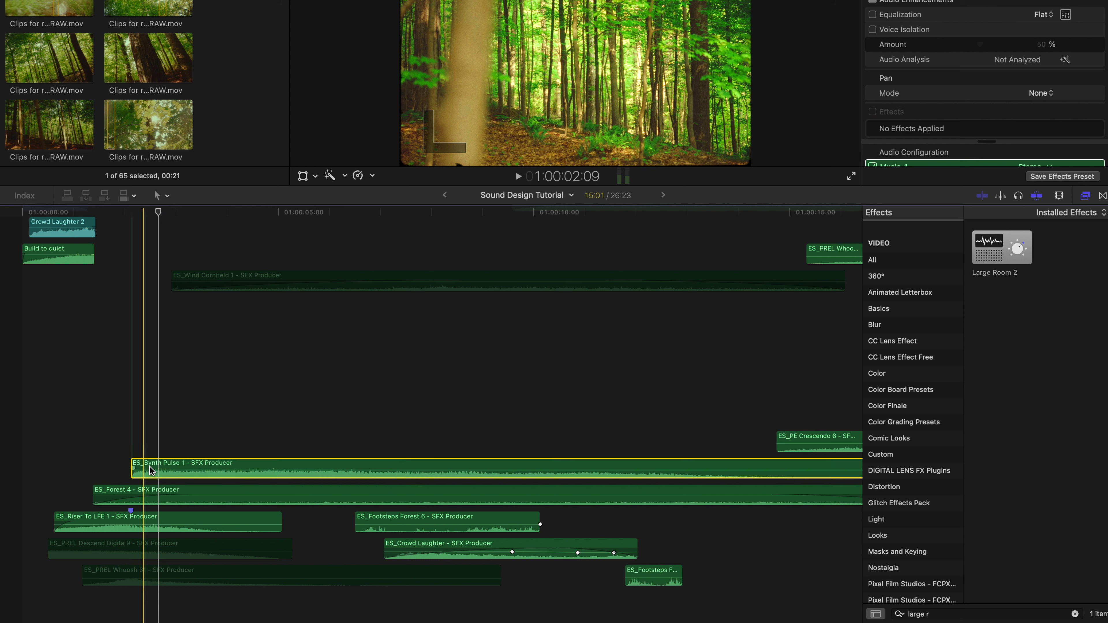
left_click(142, 497)
key("v")
left_click(140, 522)
key("v")
key("space")
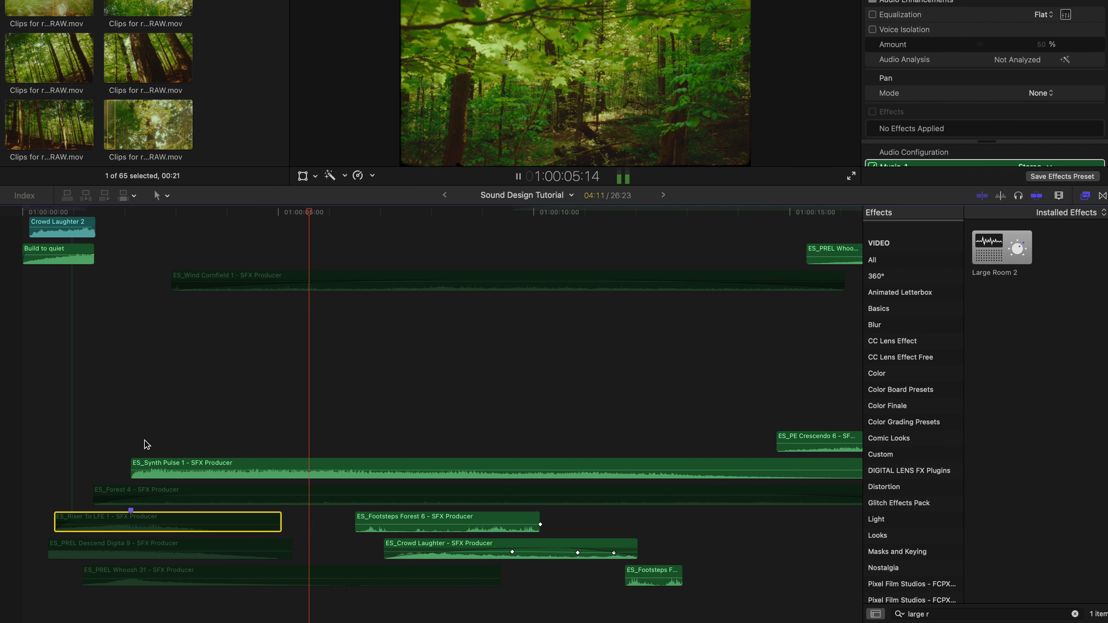
key("space")
left_click(250, 496)
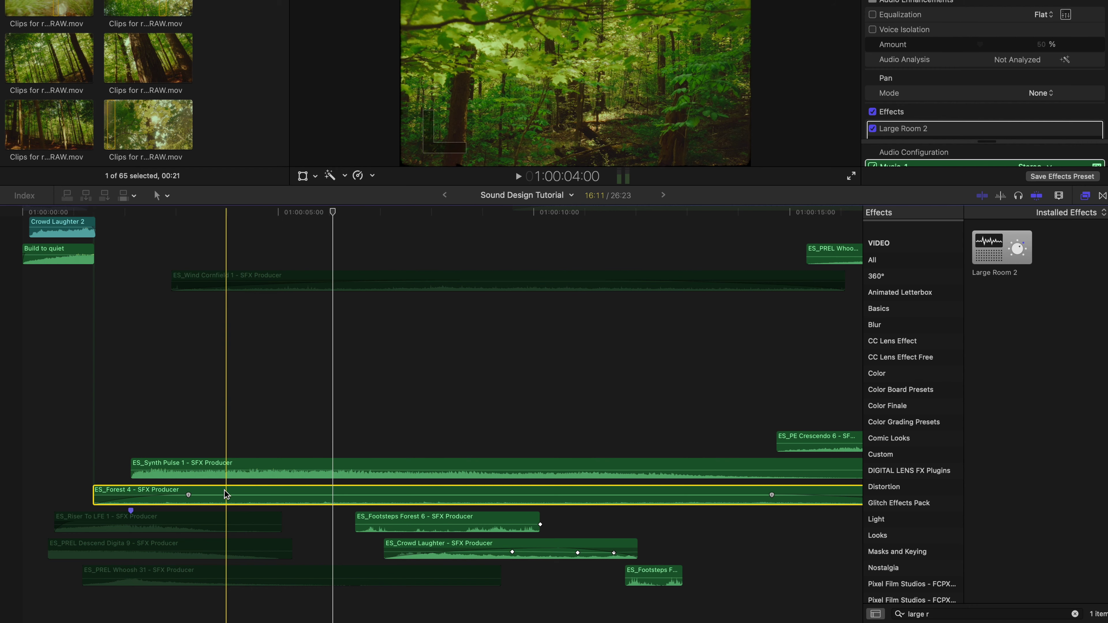
Step: Drag the computer-screen static clip's volume down to -6 dB
scroll(163, 463, "up", 5)
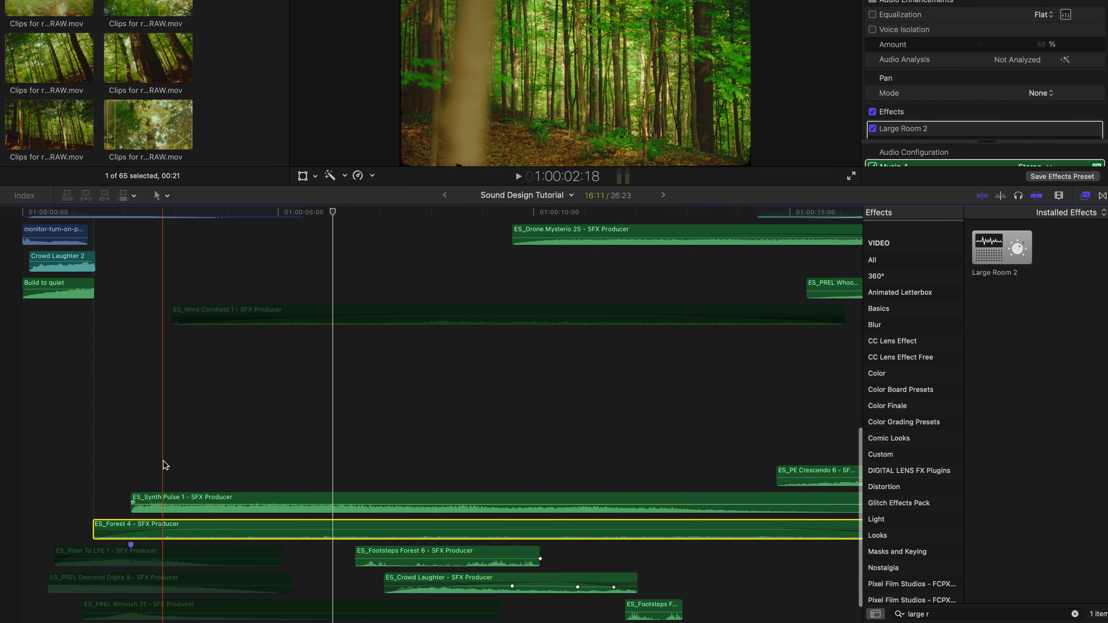
left_click(214, 422)
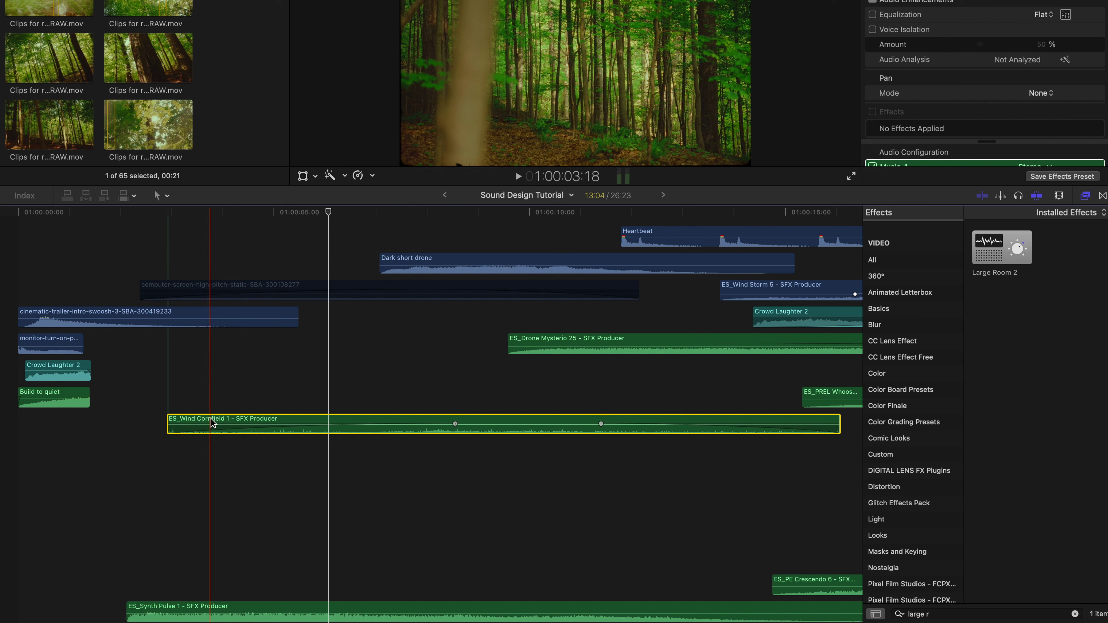
left_click(211, 292)
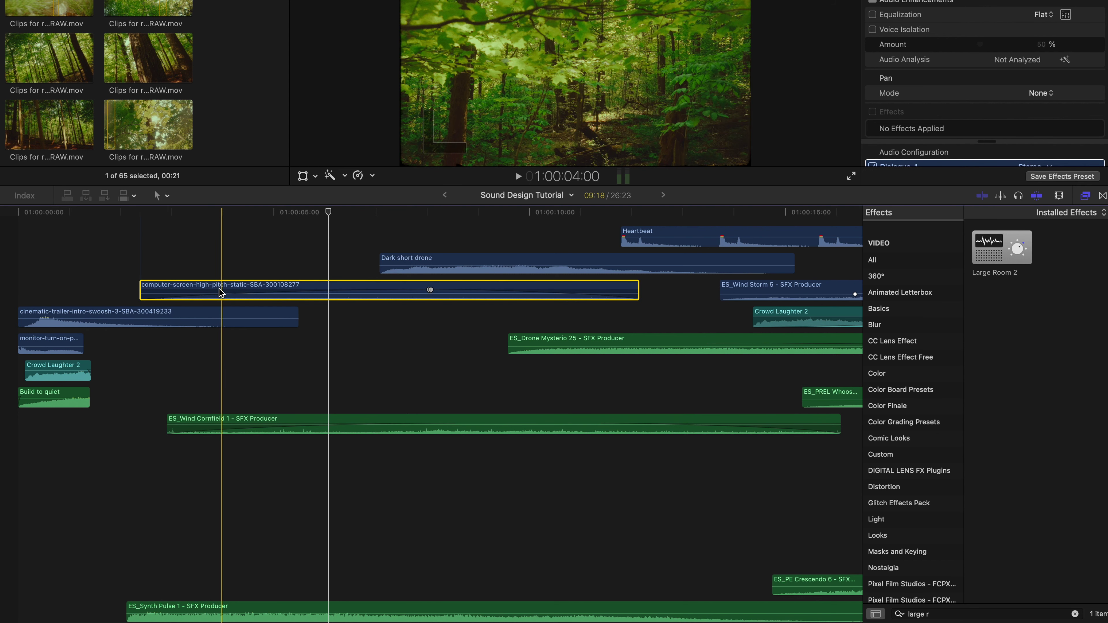
scroll(217, 293, "up", 5)
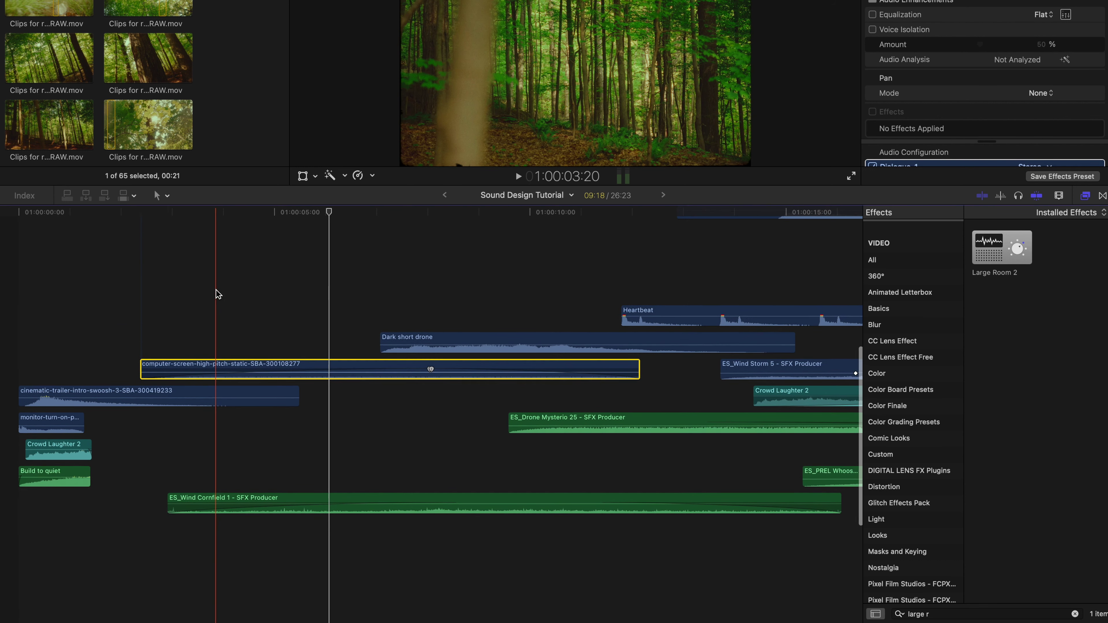
scroll(218, 293, "down", 5)
scroll(217, 293, "down", 2)
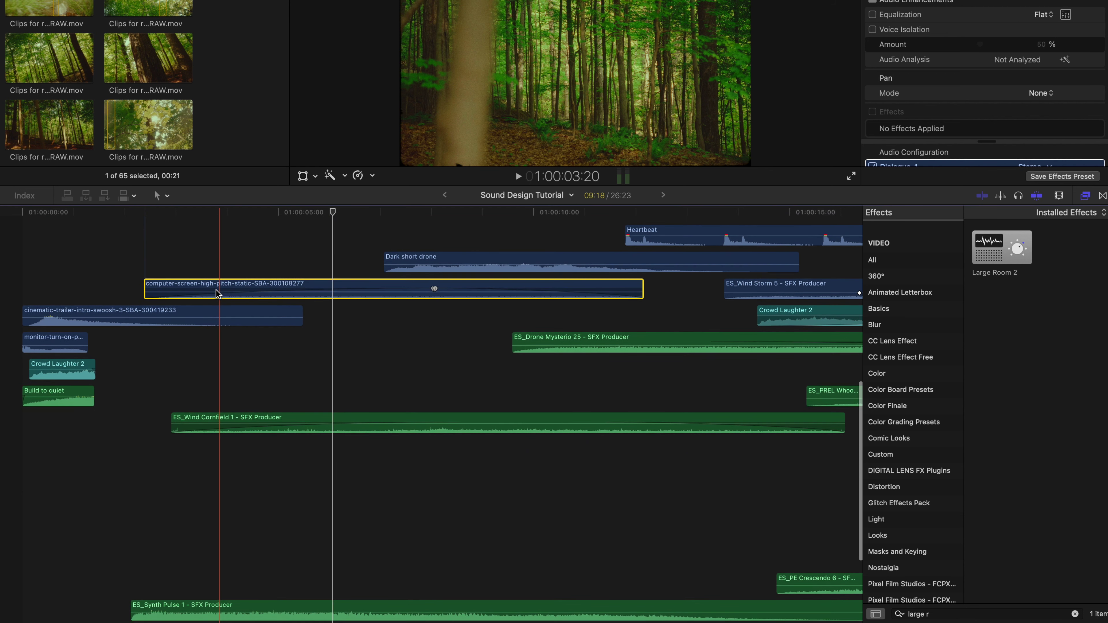
scroll(219, 286, "down", 3)
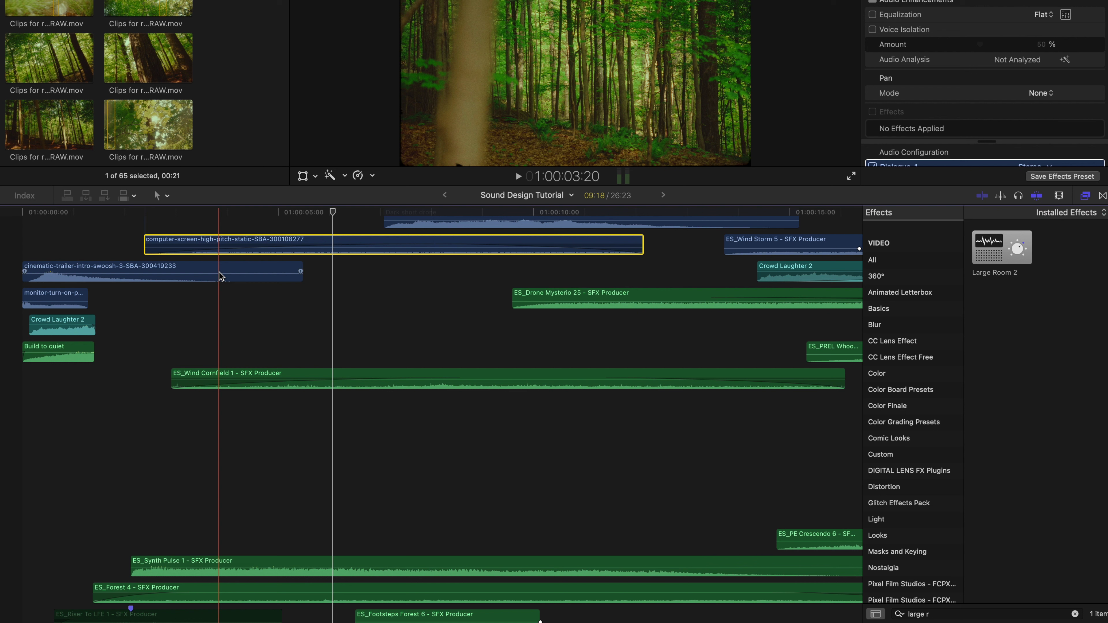
left_click_drag(219, 271, 219, 271)
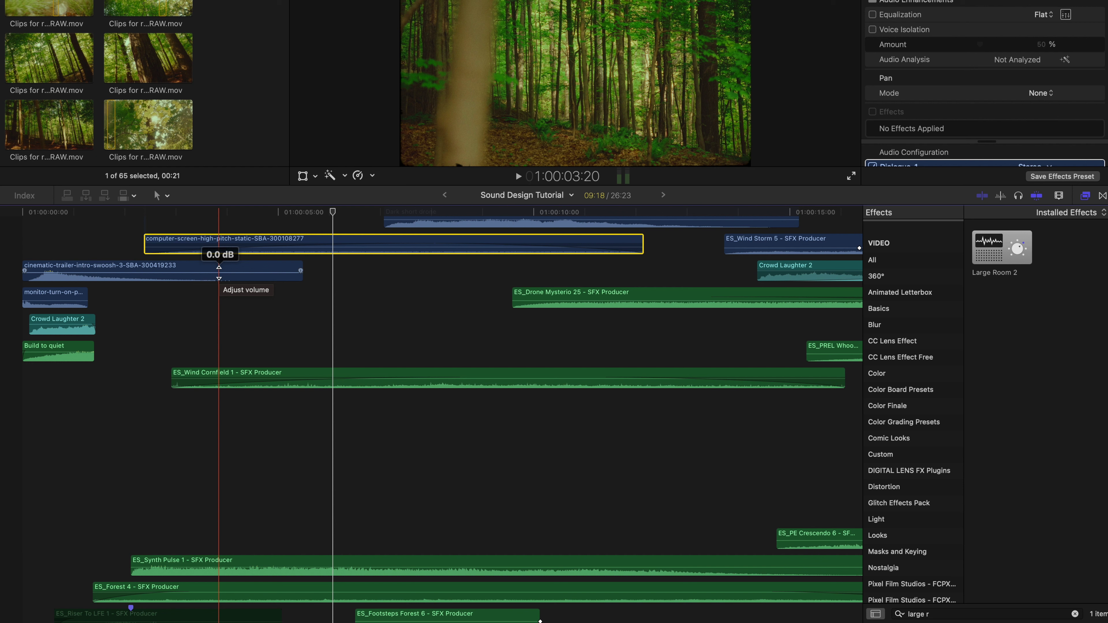
left_click_drag(247, 244, 217, 252)
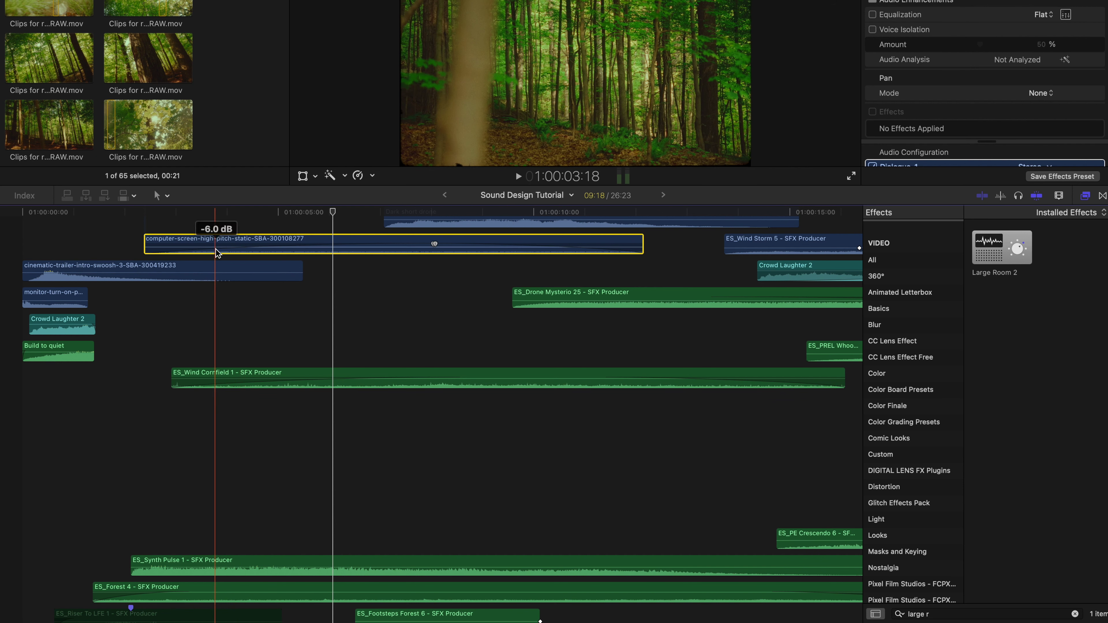
Step: Disable ES_Wind Cornfield 1, another sound layer and ES_Forest 4, then play the remaining layers
left_click(236, 384)
key("v")
left_click(223, 567)
key("v")
left_click(223, 593)
key("v")
key("shift+slash")
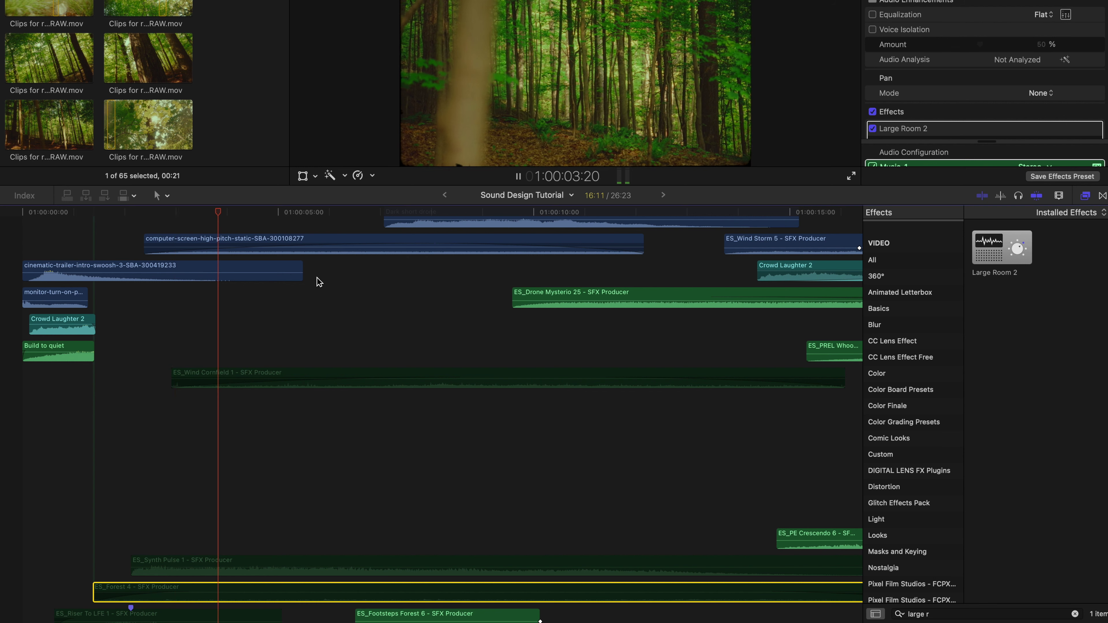
left_click(292, 246)
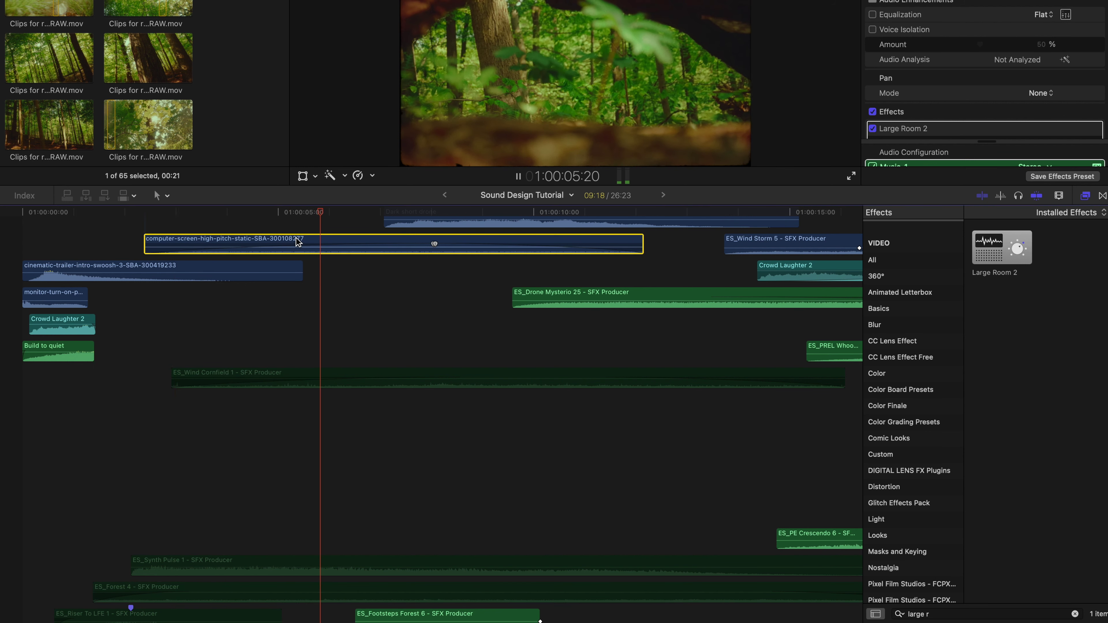
key("space")
Step: Disable ES_Synth Pulse 1 and re-enable ES_Wind Cornfield 1, then play to hear the wind
scroll(306, 437, "down", 3)
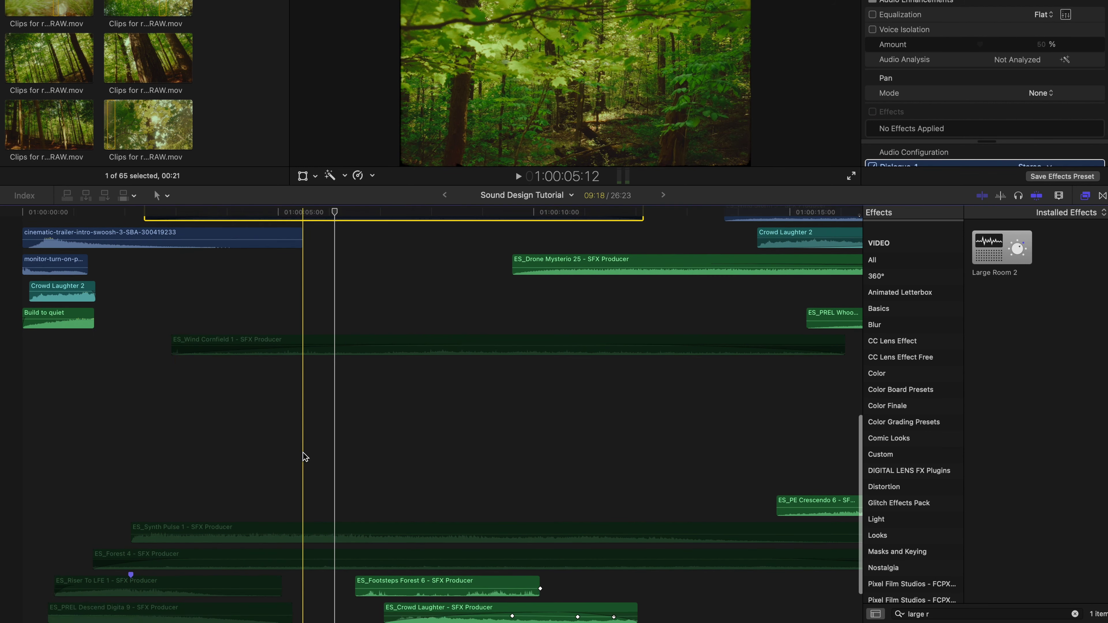
left_click(280, 507)
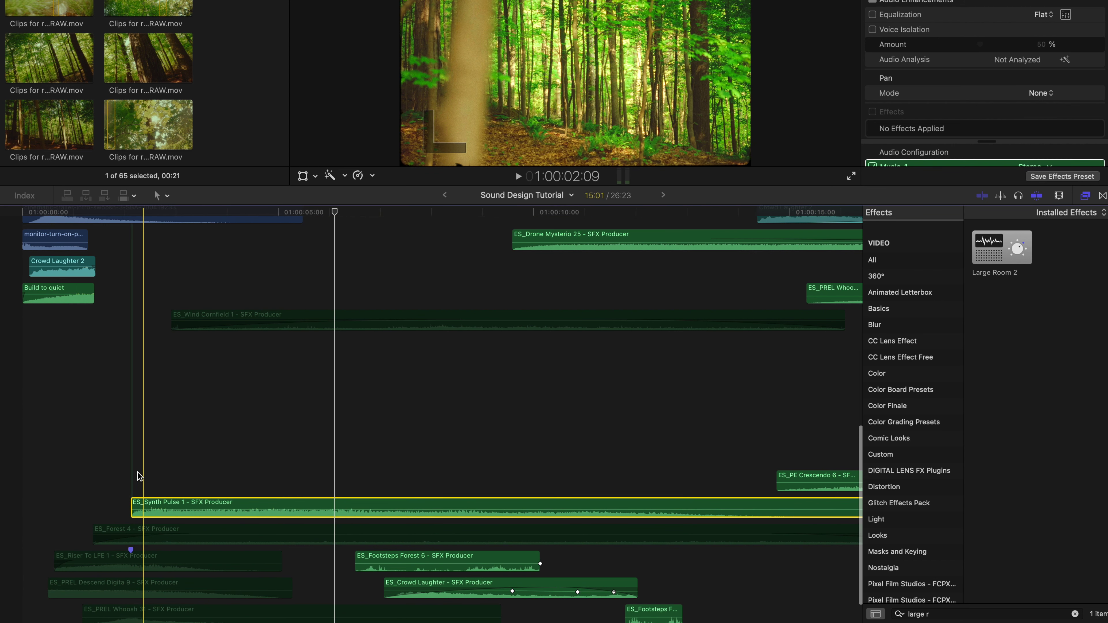
key("space")
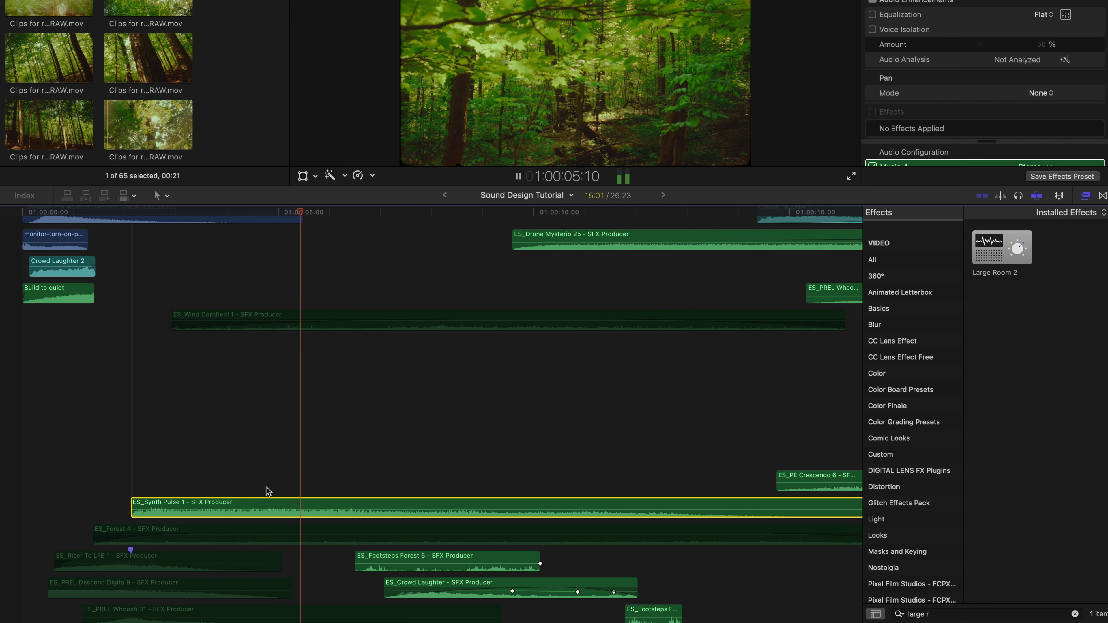
key("space")
key("v")
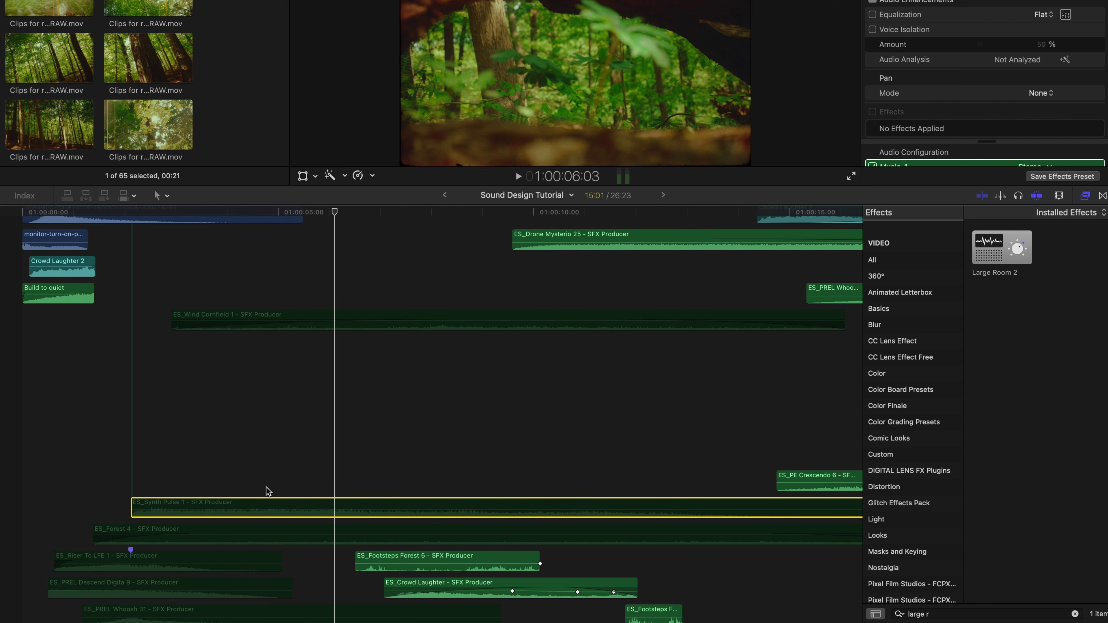
scroll(267, 488, "up", 5)
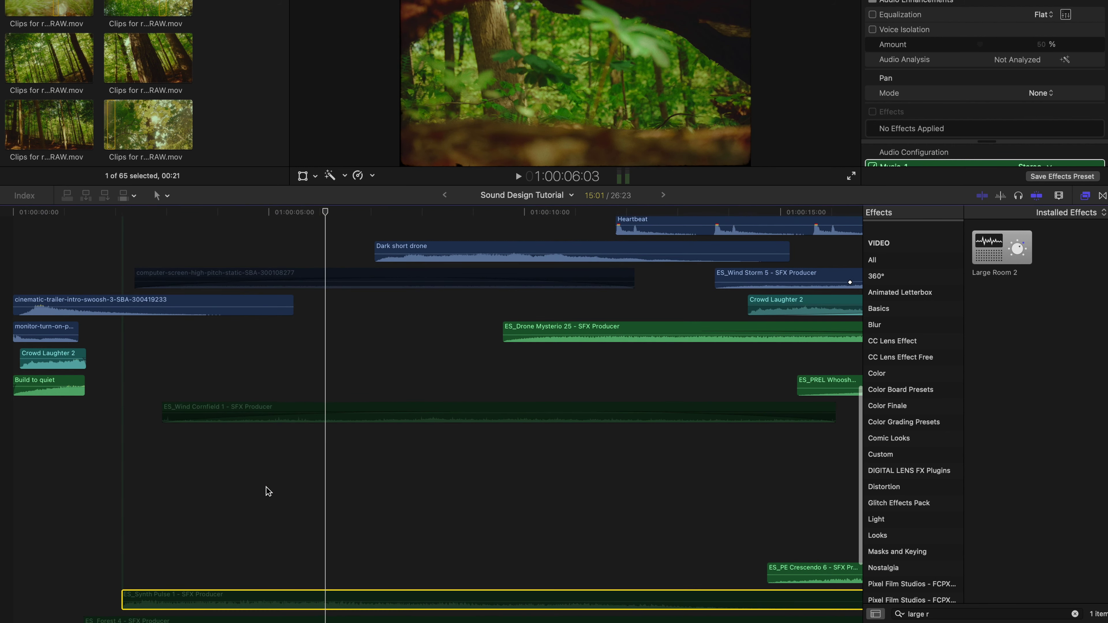
left_click(239, 408)
key("v")
key("space")
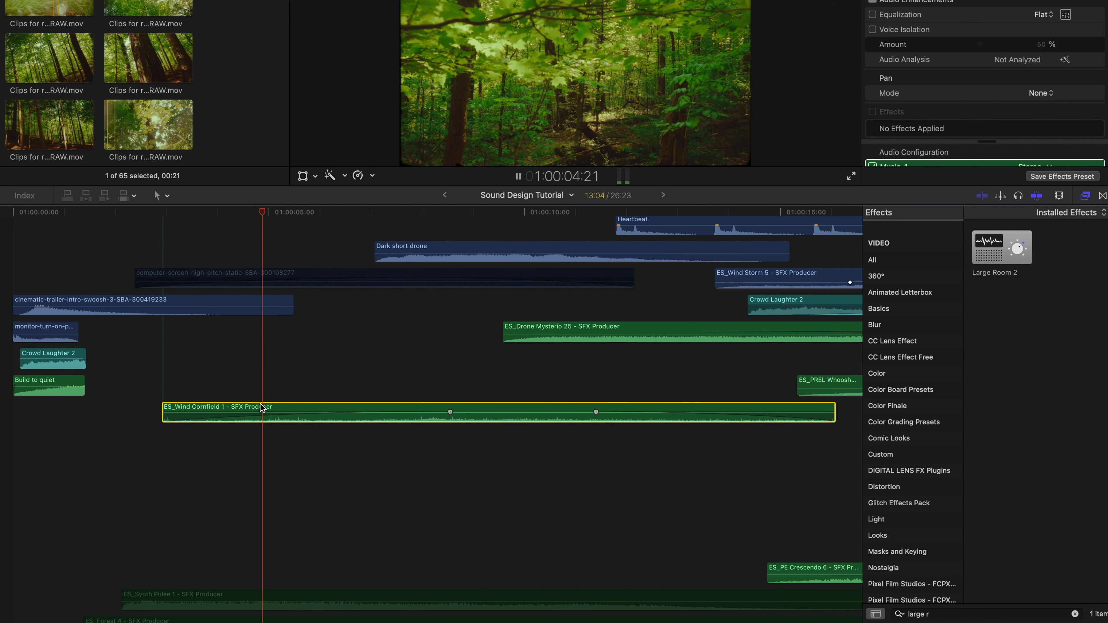
Step: Review ES_Forest 4 and the static clip in playback, parking the playhead near 6 seconds
scroll(261, 408, "down", 7)
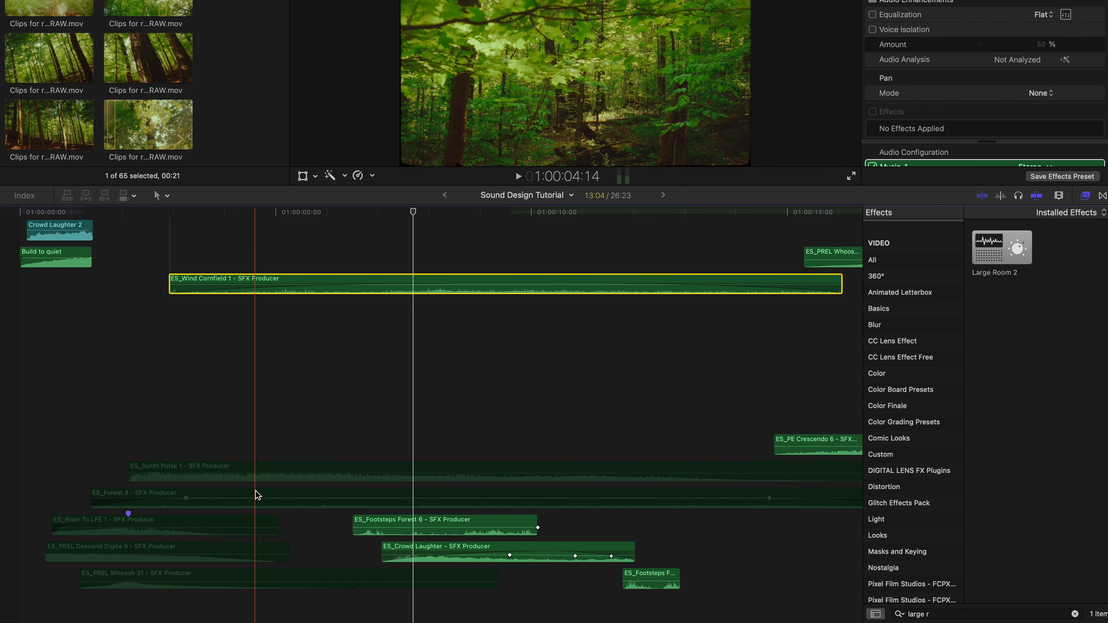
left_click(228, 498)
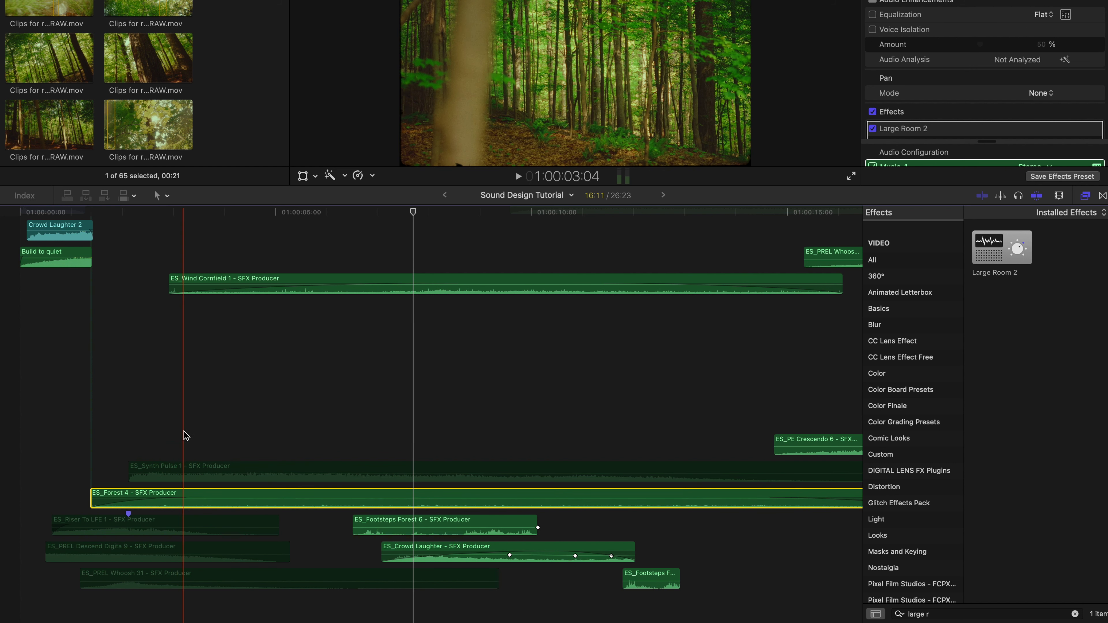
scroll(199, 470, "up", 6)
left_click(213, 288)
key("space")
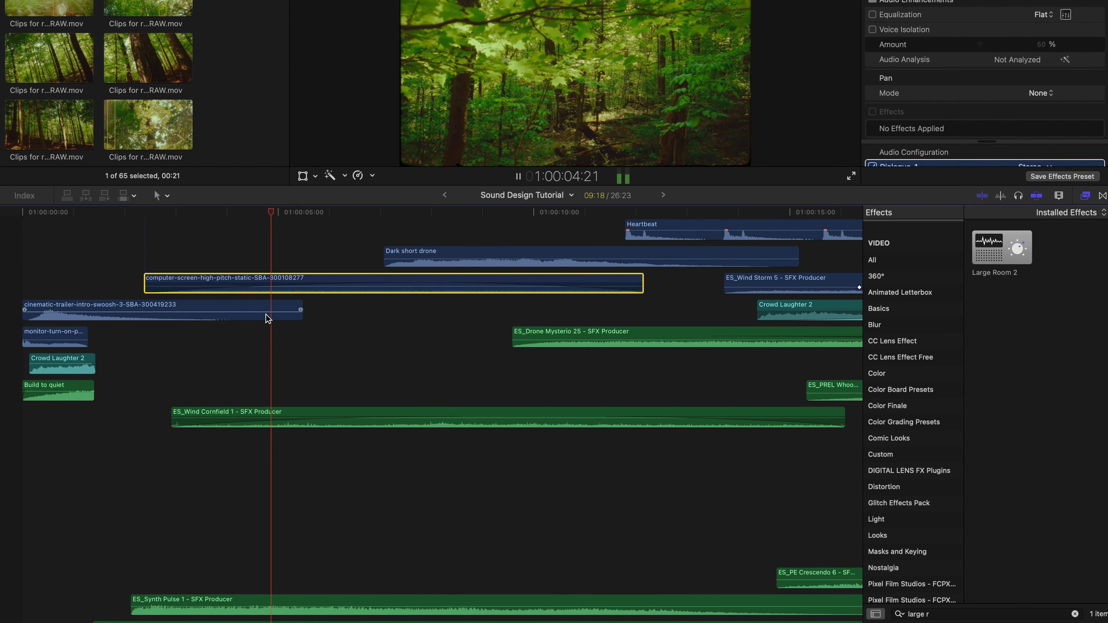
key("space")
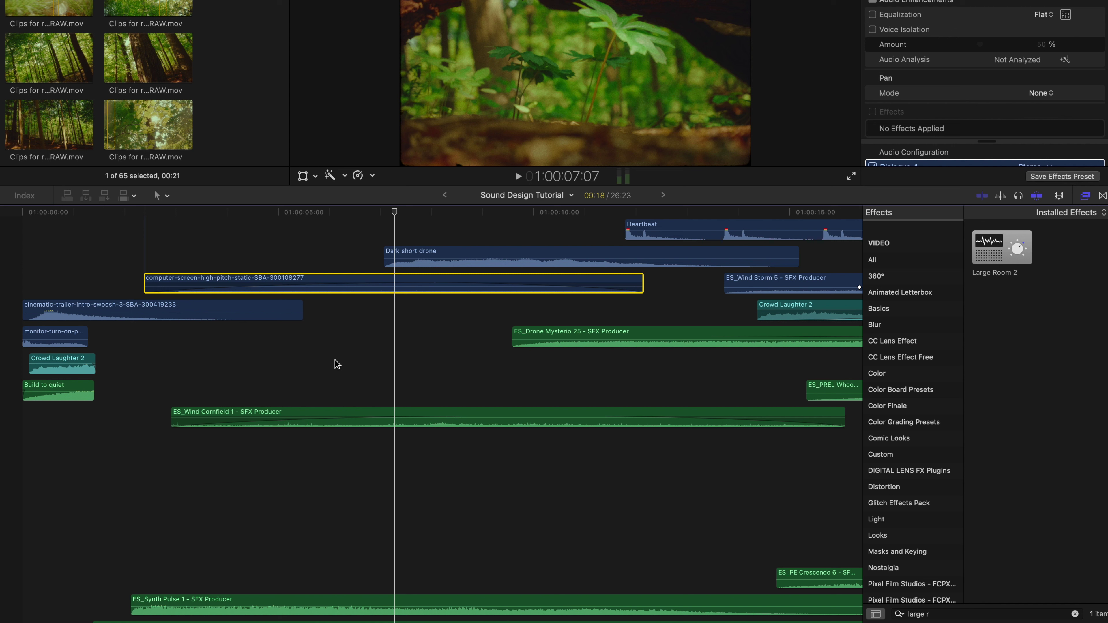
left_click(337, 365)
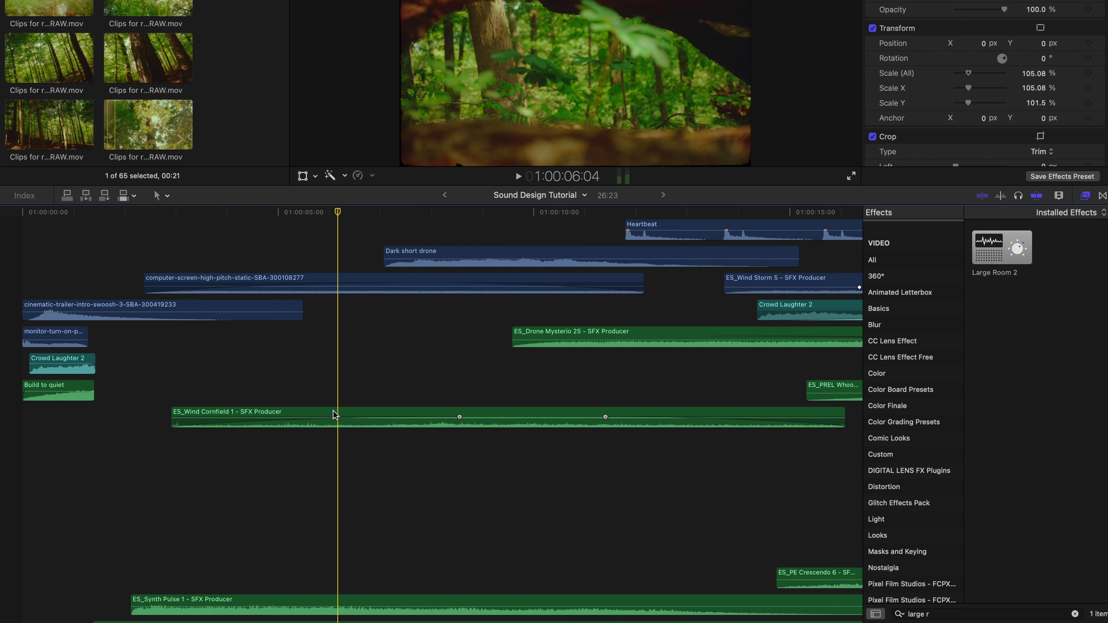
Step: Check ES_Riser To LFE 1, the Descend clip and ES_PREL Whoosh 31, then play the mix
scroll(333, 415, "down", 5)
left_click(220, 522)
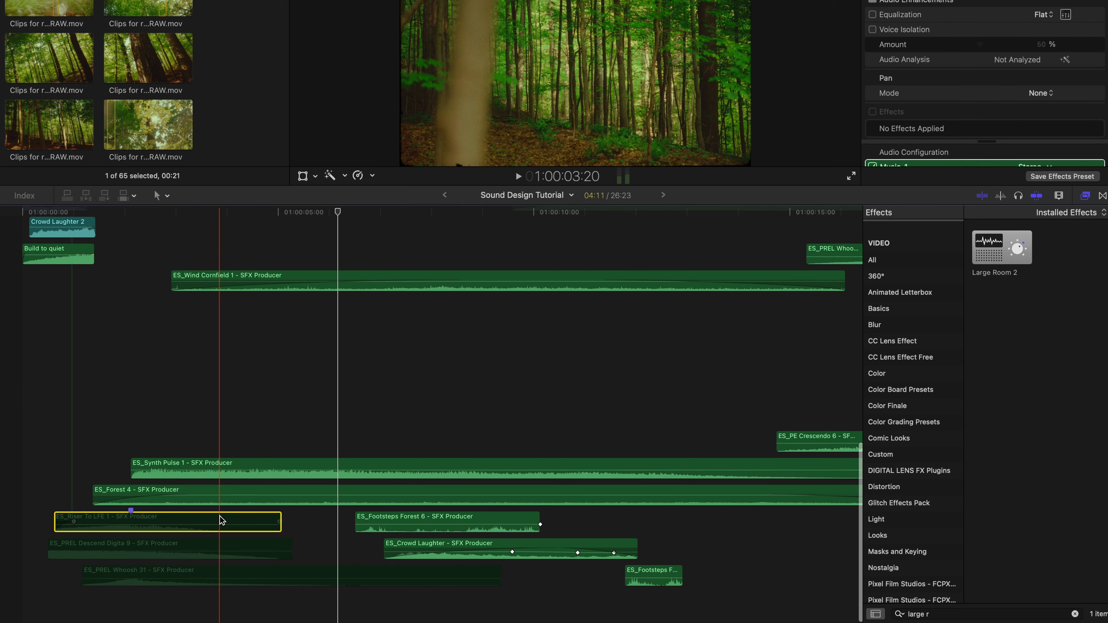
left_click(231, 549)
left_click(255, 575)
key("space")
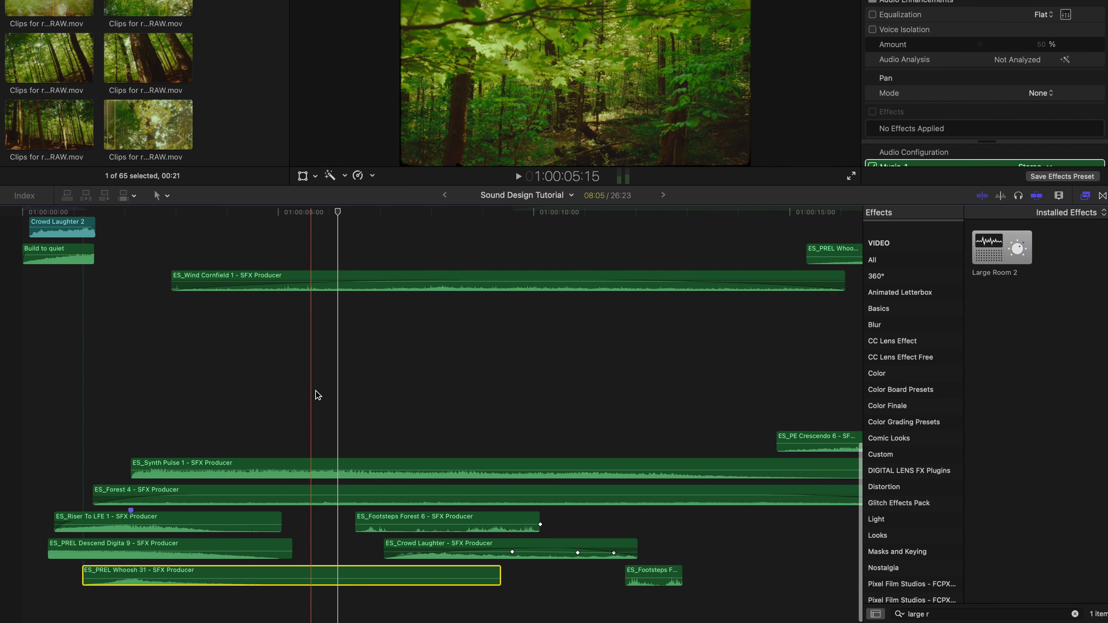
scroll(315, 394, "up", 4)
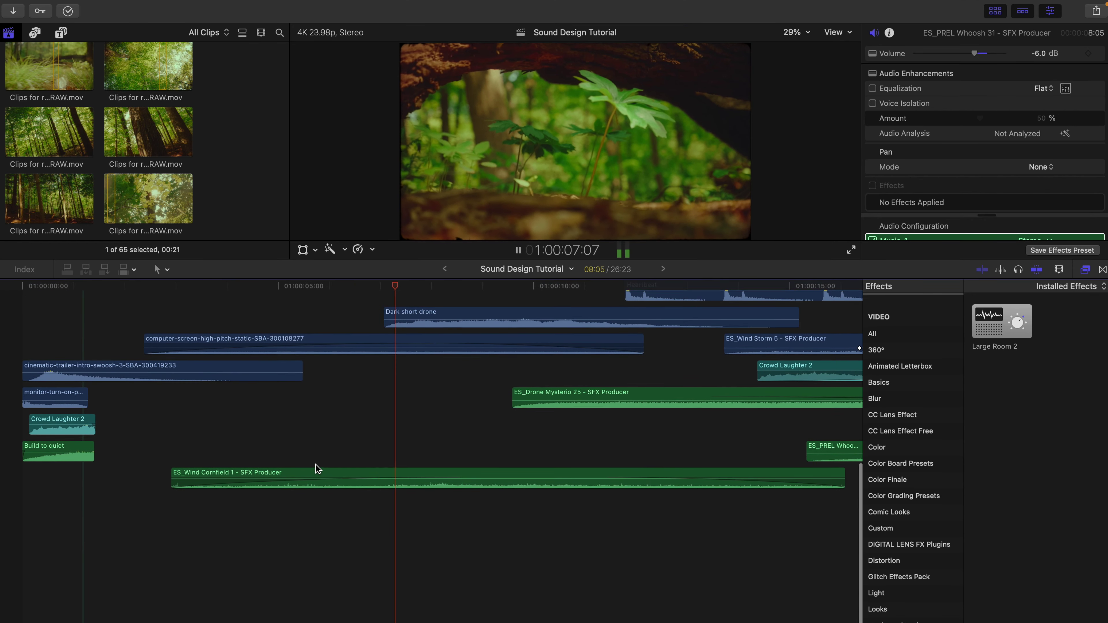
Step: Disable the computer-screen static clip and play the mix without the static sound
scroll(330, 516, "up", 7)
scroll(331, 520, "up", 4)
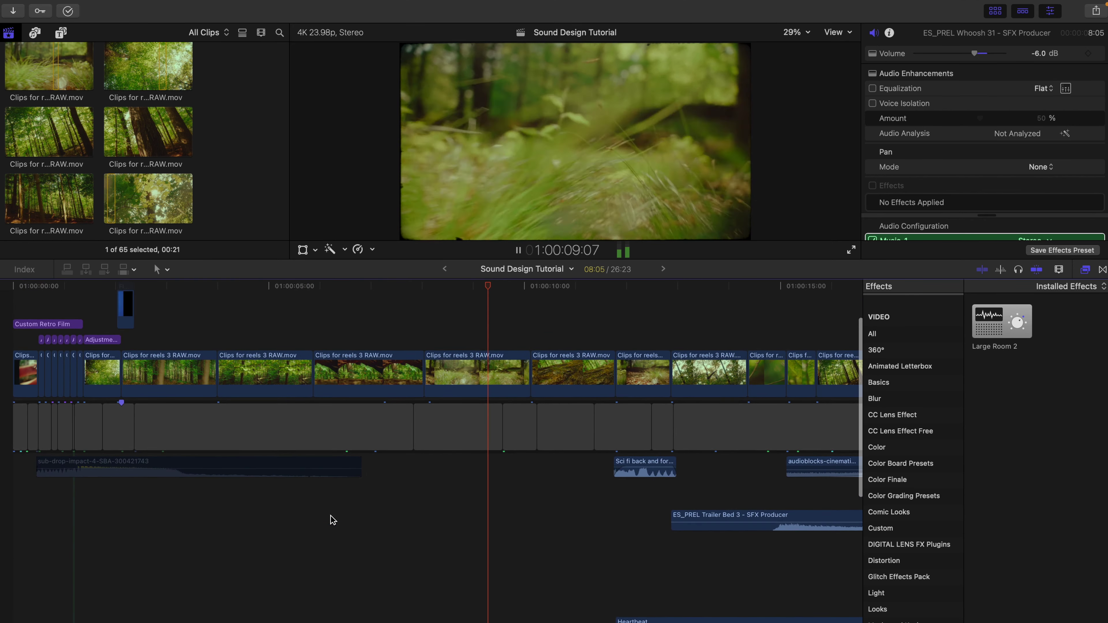
scroll(367, 522, "right", 3)
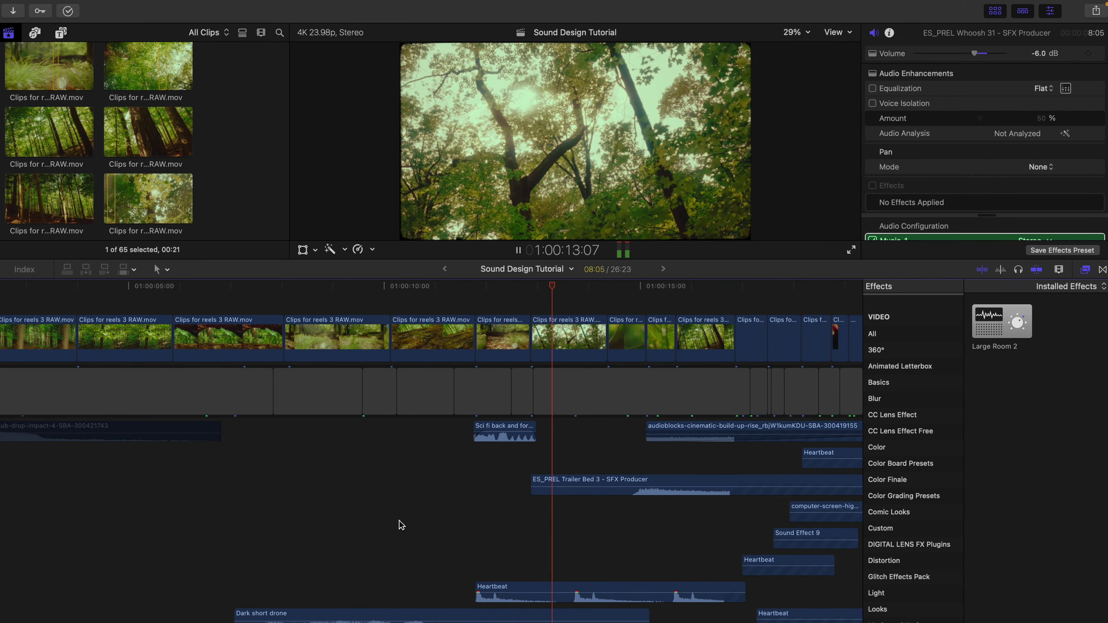
key("space")
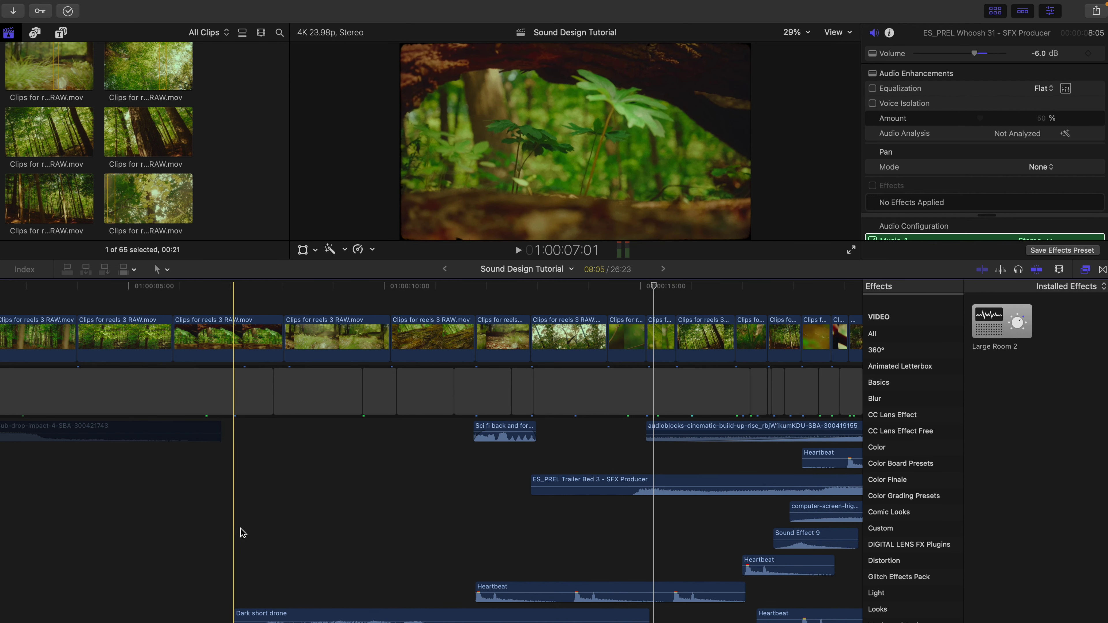
scroll(244, 535, "down", 10)
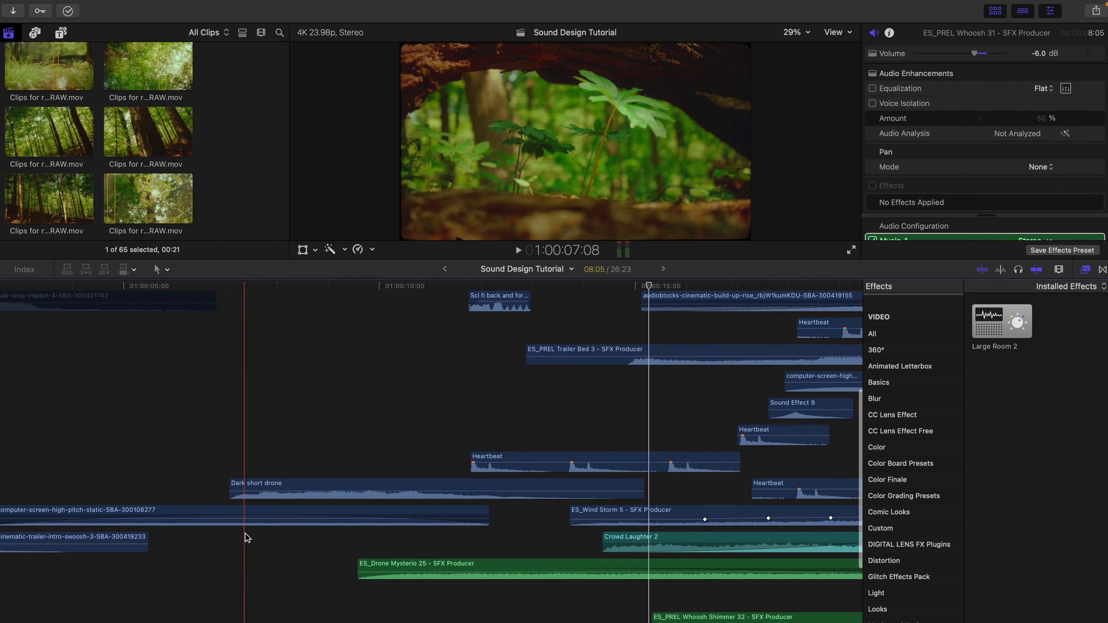
left_click(239, 498)
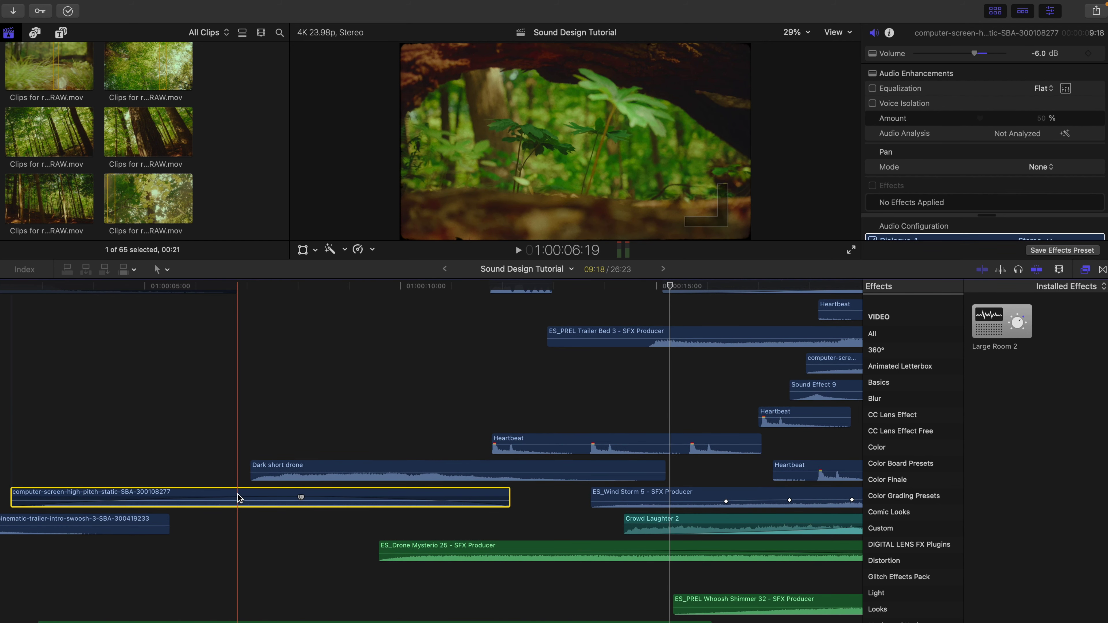
scroll(239, 498, "up", 5)
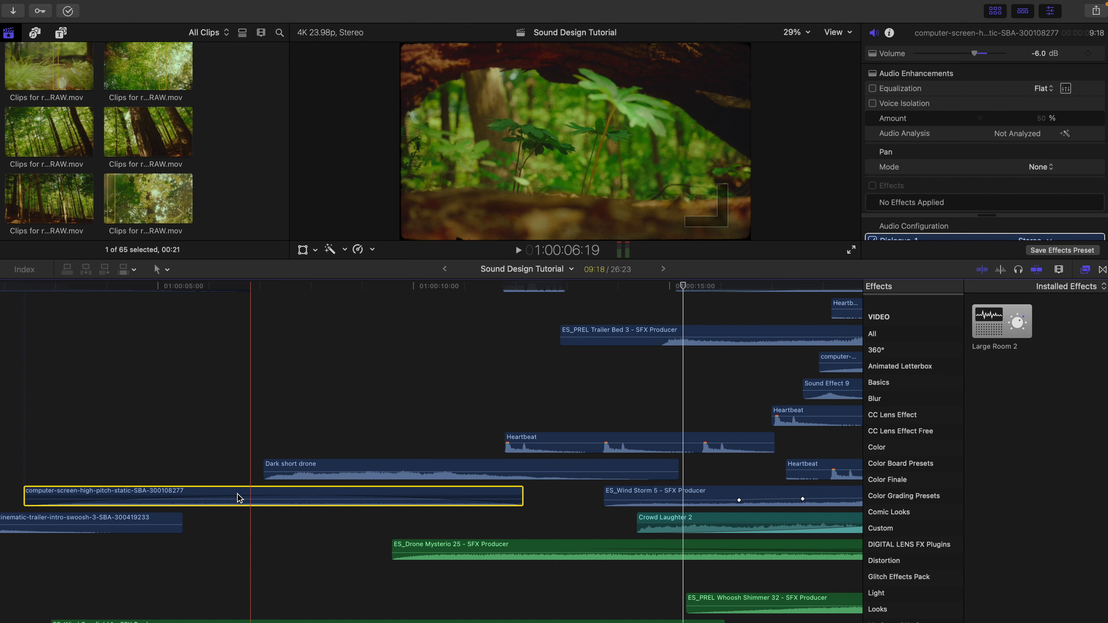
key("v")
key("space")
scroll(307, 568, "down", 2)
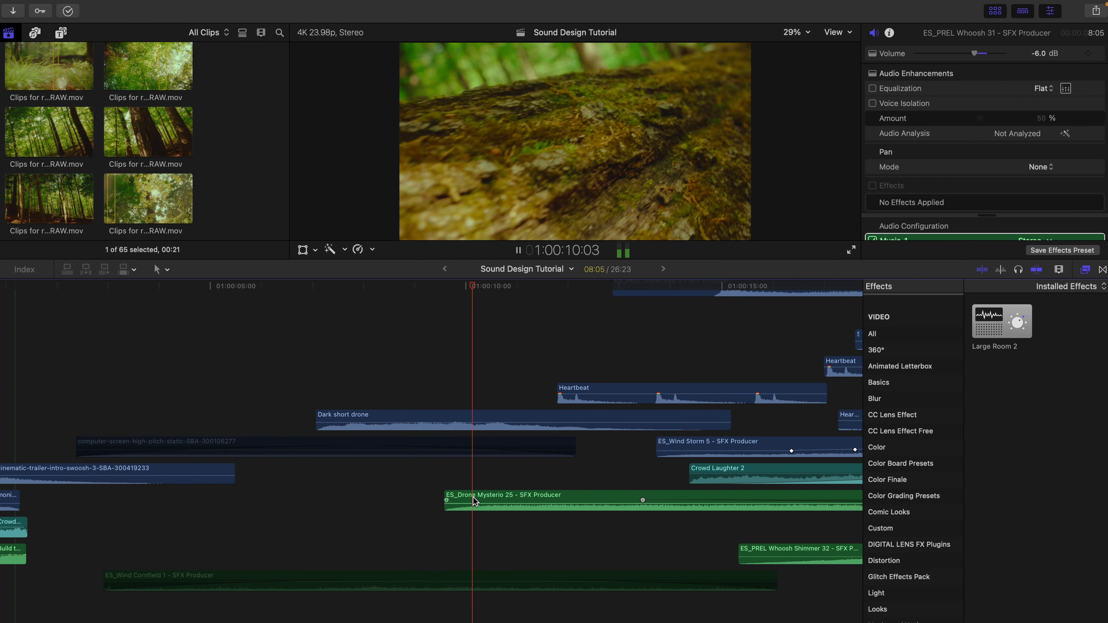
key("space")
Step: Toggle the static clip again, then select ES_Wind Cornfield 1 and ES_Footsteps Forest 6
scroll(391, 490, "up", 2)
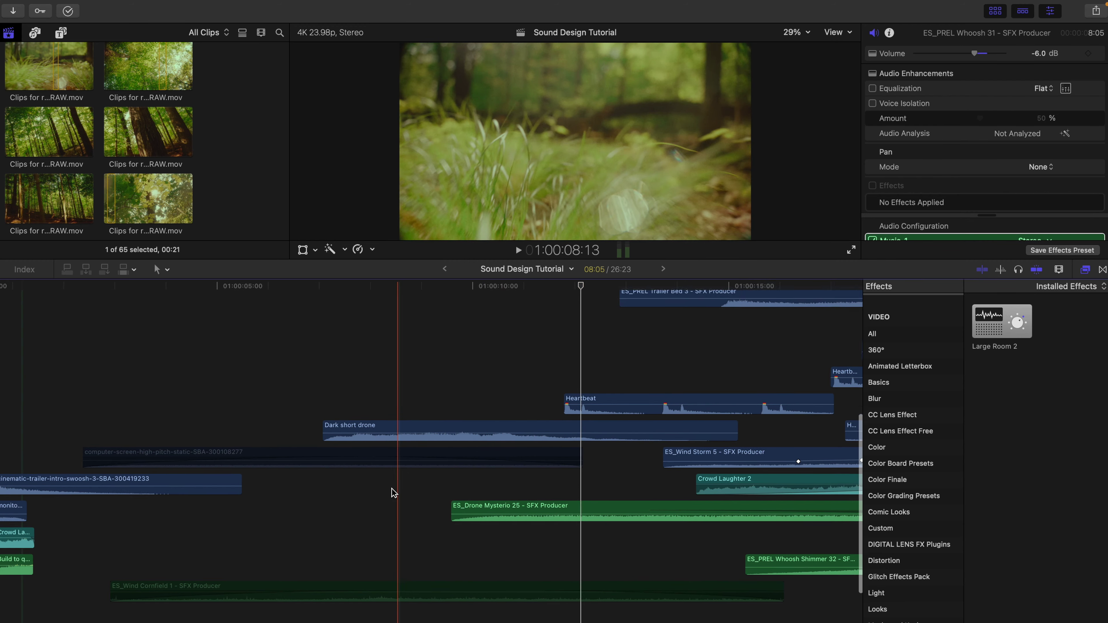
left_click(364, 463)
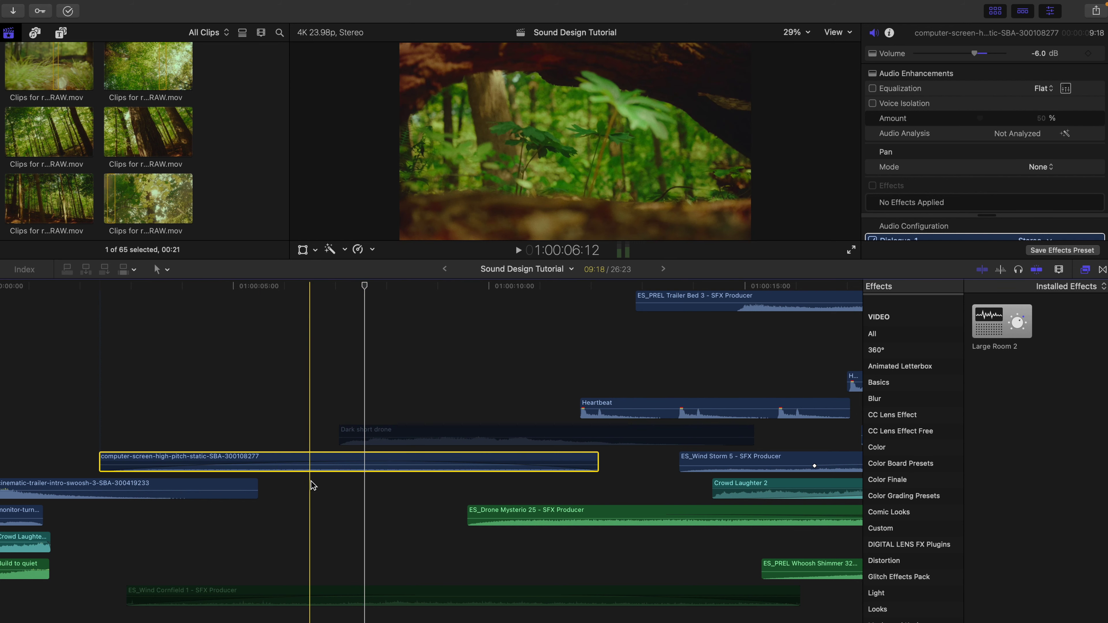
key("v")
scroll(329, 493, "down", 2)
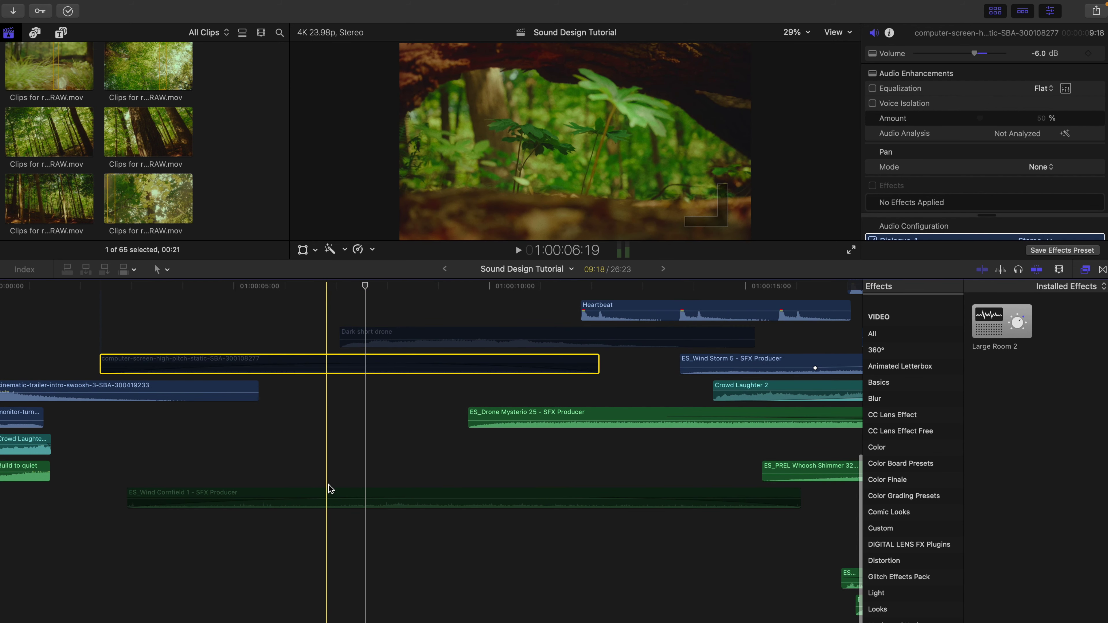
left_click(329, 492)
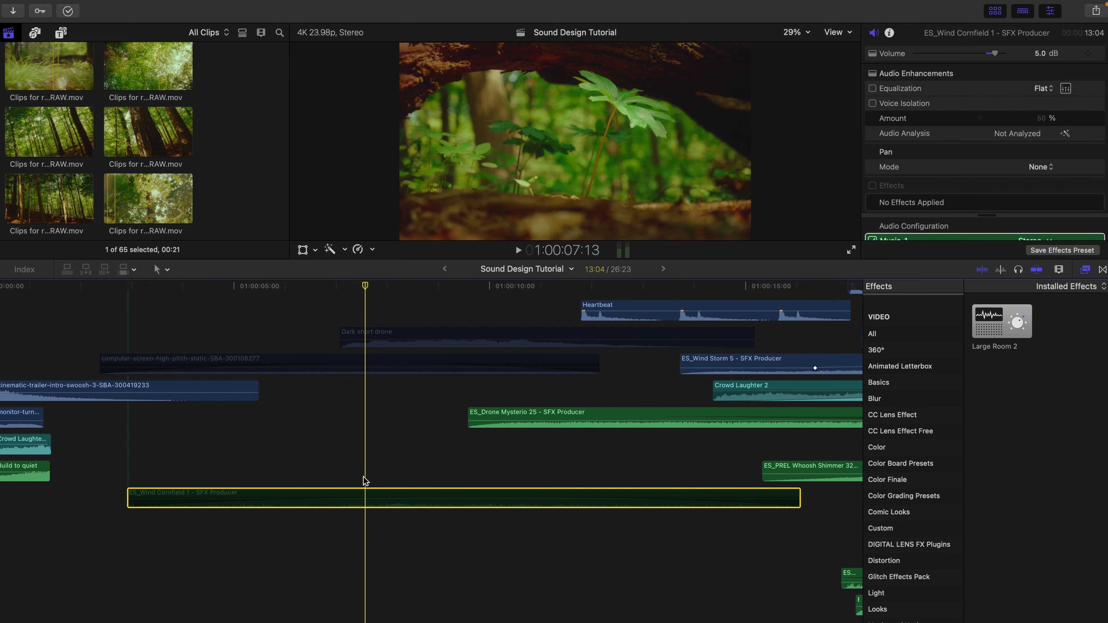
scroll(377, 491, "down", 5)
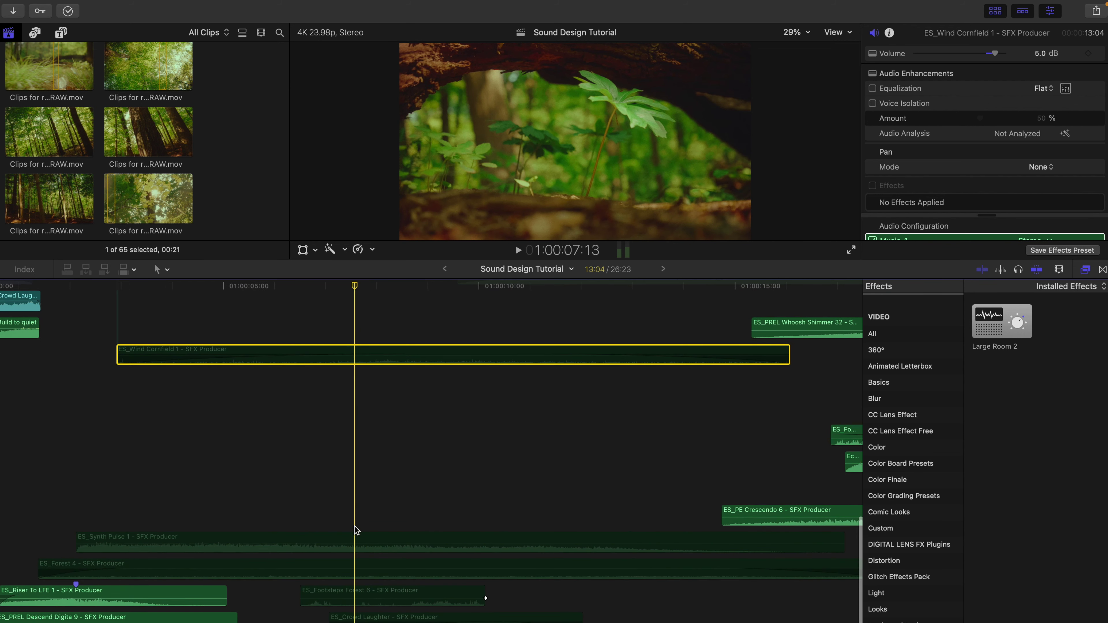
scroll(363, 540, "right", 1)
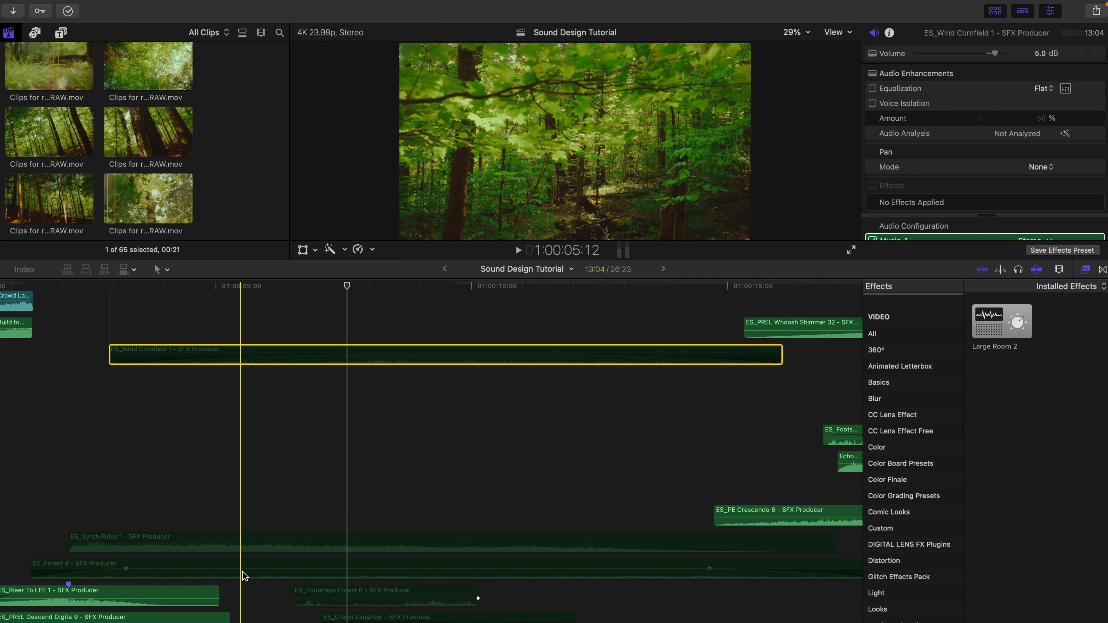
left_click(347, 596)
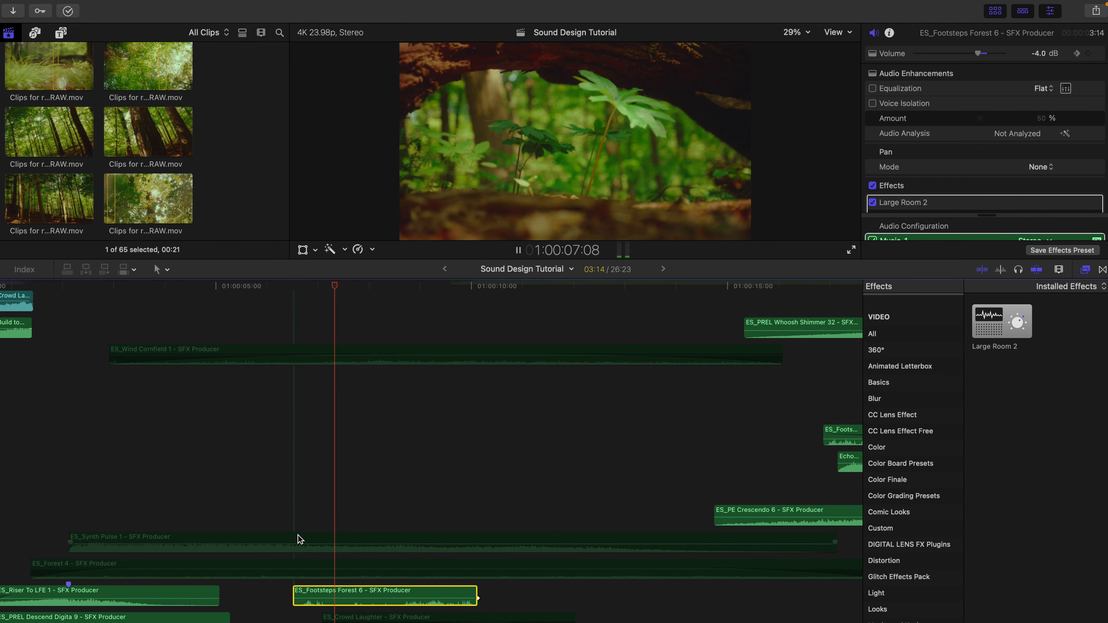
left_click(268, 507)
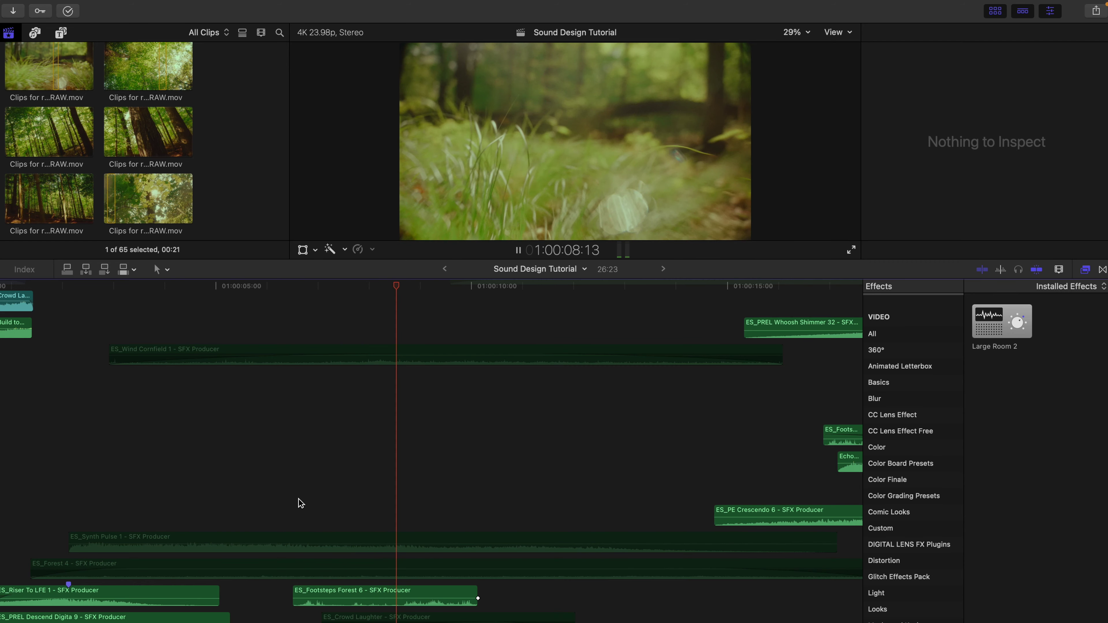
left_click(298, 499)
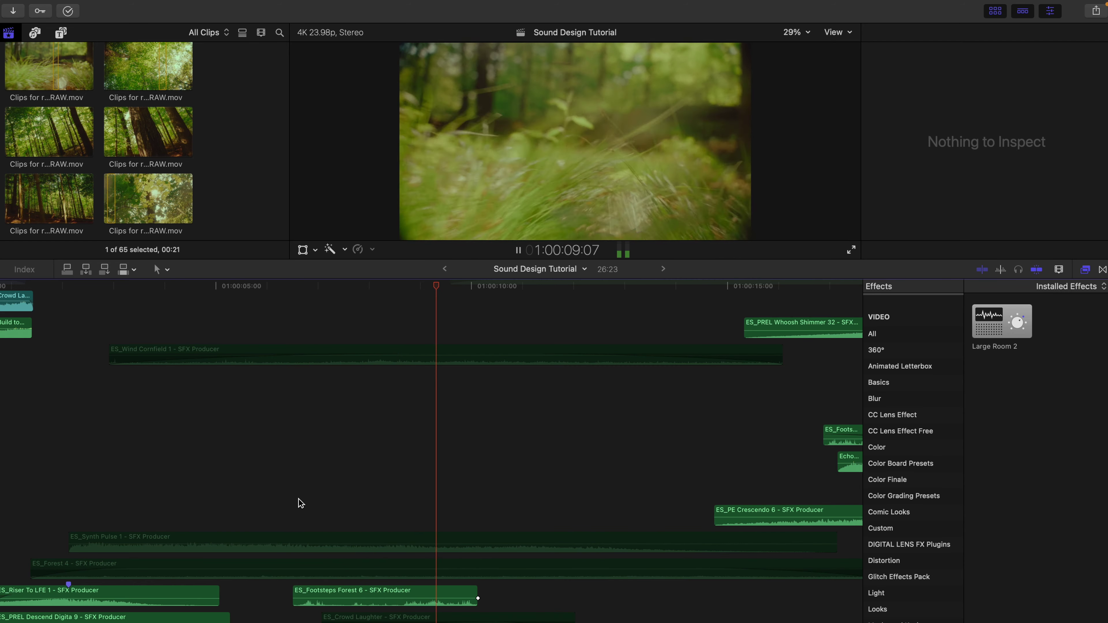
left_click(299, 499)
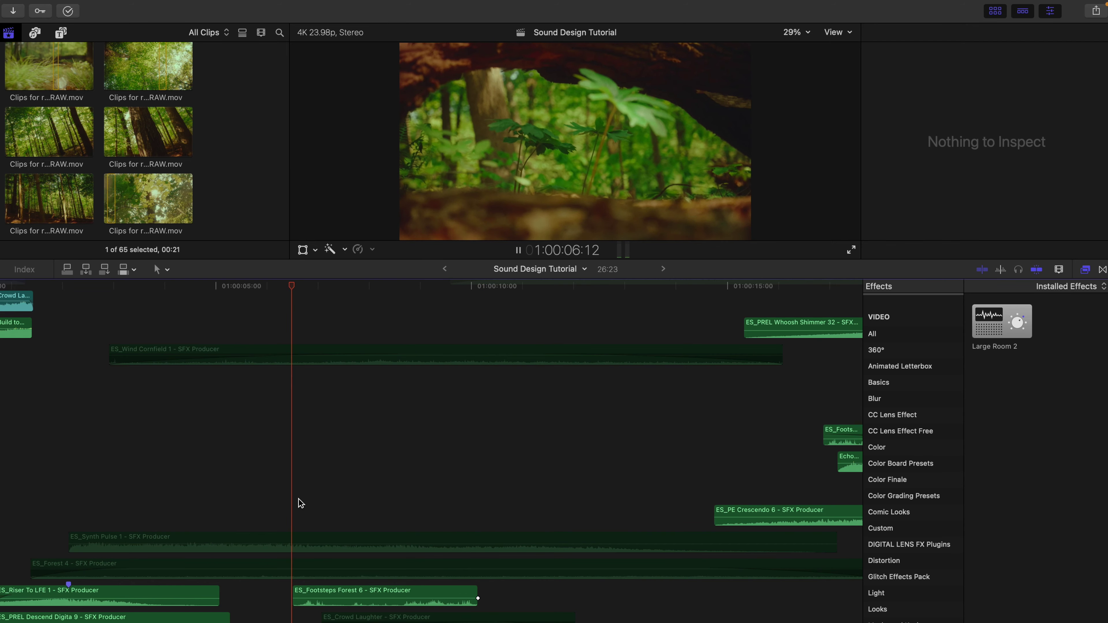
scroll(299, 499, "up", 2)
scroll(299, 499, "right", 2)
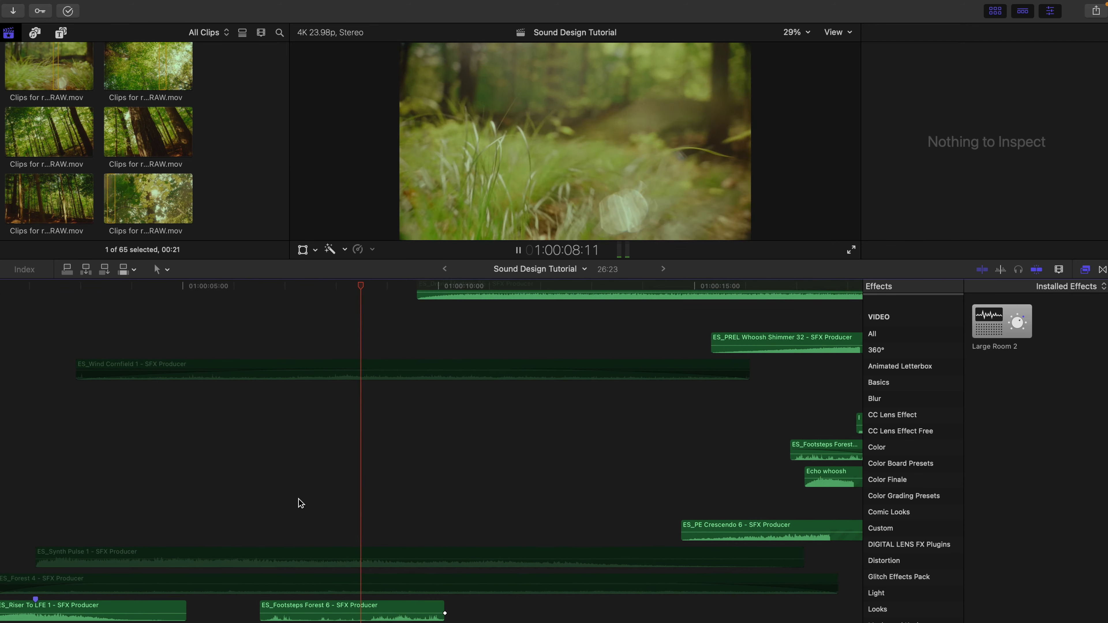
scroll(298, 499, "down", 2)
scroll(299, 499, "right", 2)
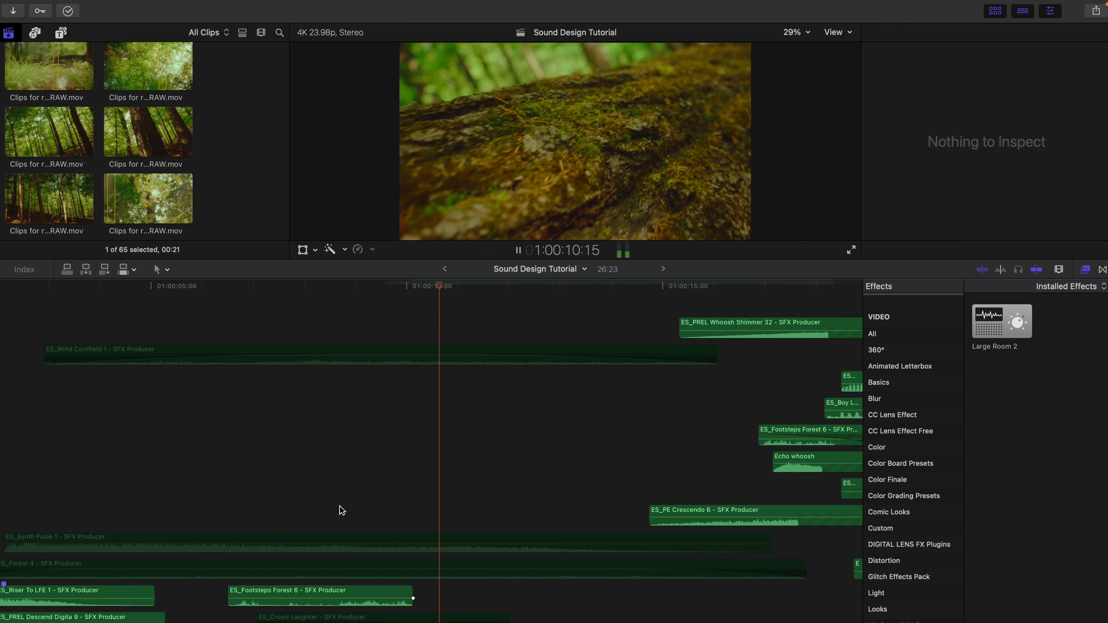
scroll(326, 499, "right", 3)
left_click(307, 485)
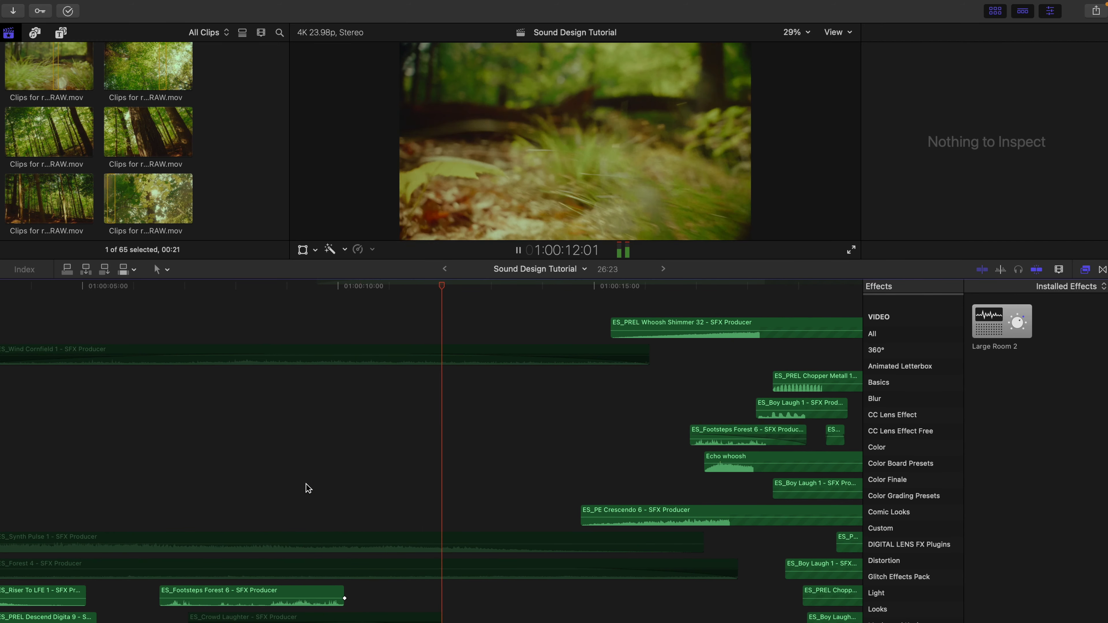
left_click(399, 489)
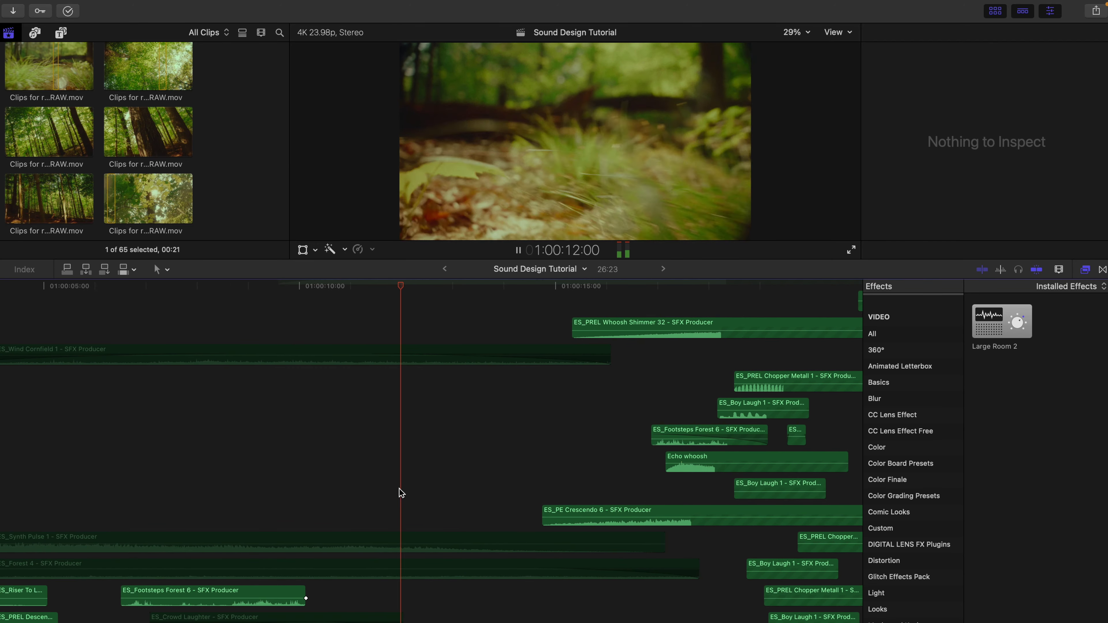
scroll(400, 491, "up", 1)
scroll(401, 491, "right", 2)
scroll(399, 492, "up", 1)
left_click(397, 502)
scroll(397, 502, "down", 2)
scroll(405, 554, "up", 2)
scroll(413, 608, "up", 3)
left_click(413, 499)
scroll(413, 500, "up", 1)
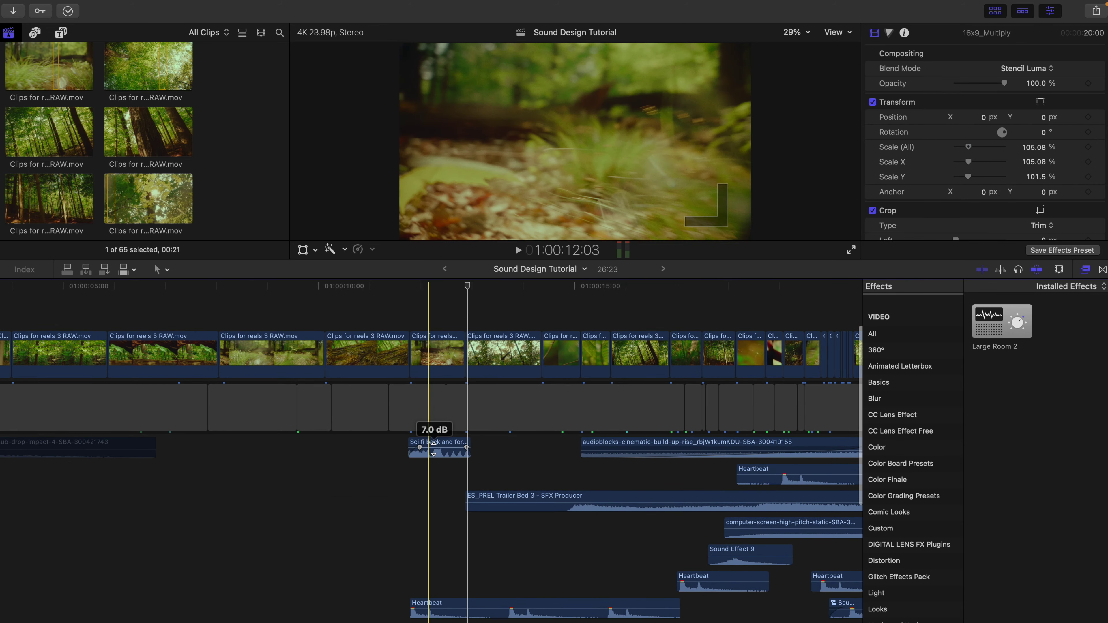
key("space")
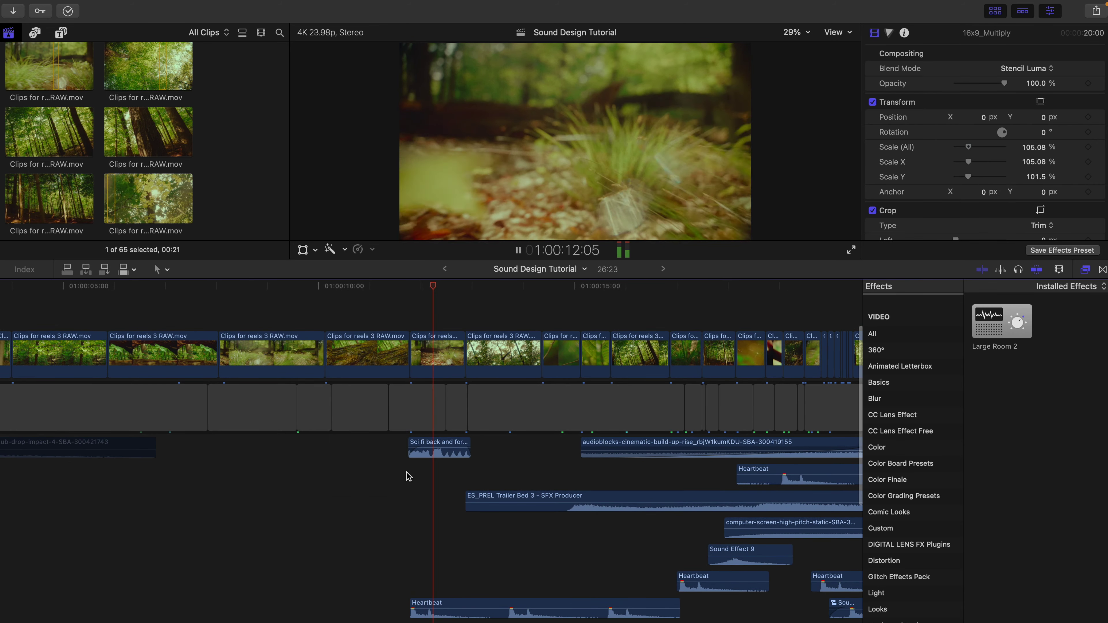
key("space")
key("space")
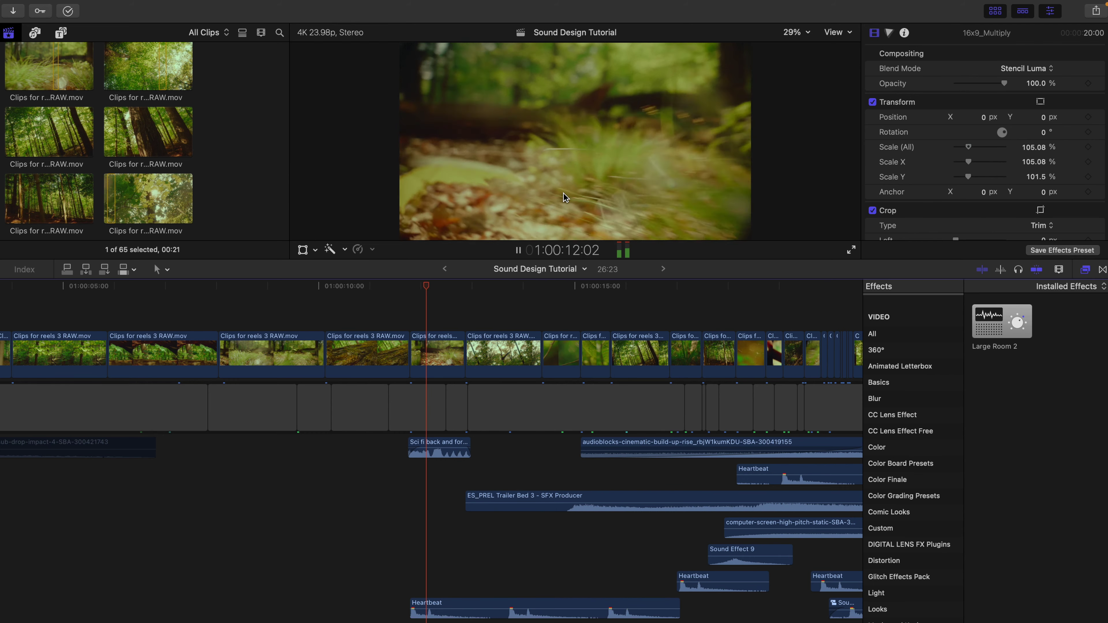
key("space")
key("space")
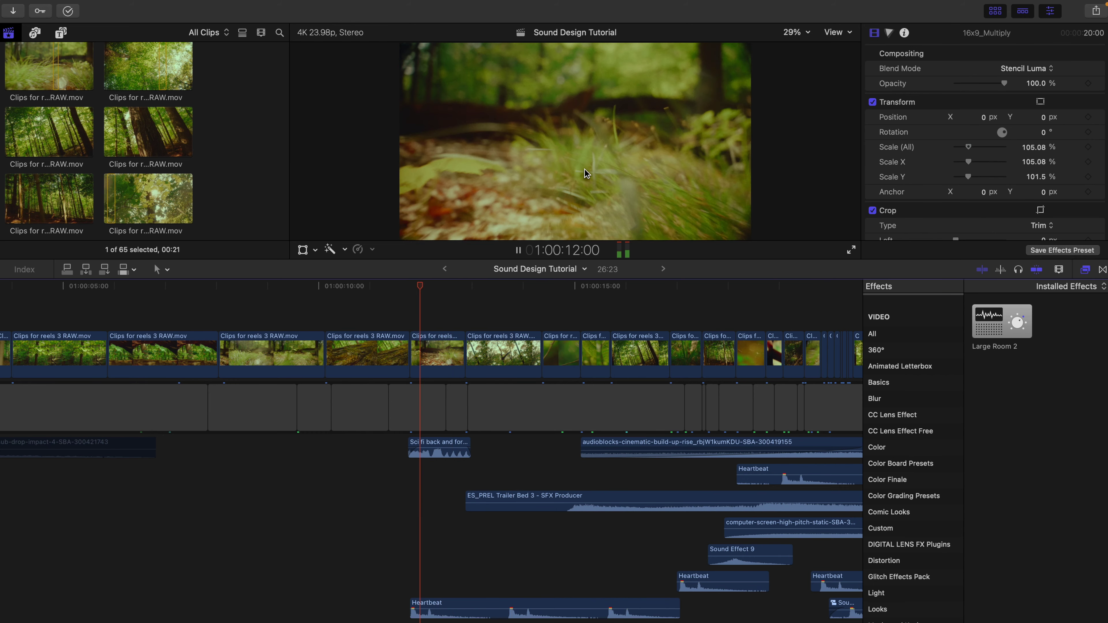
key("space")
key("space")
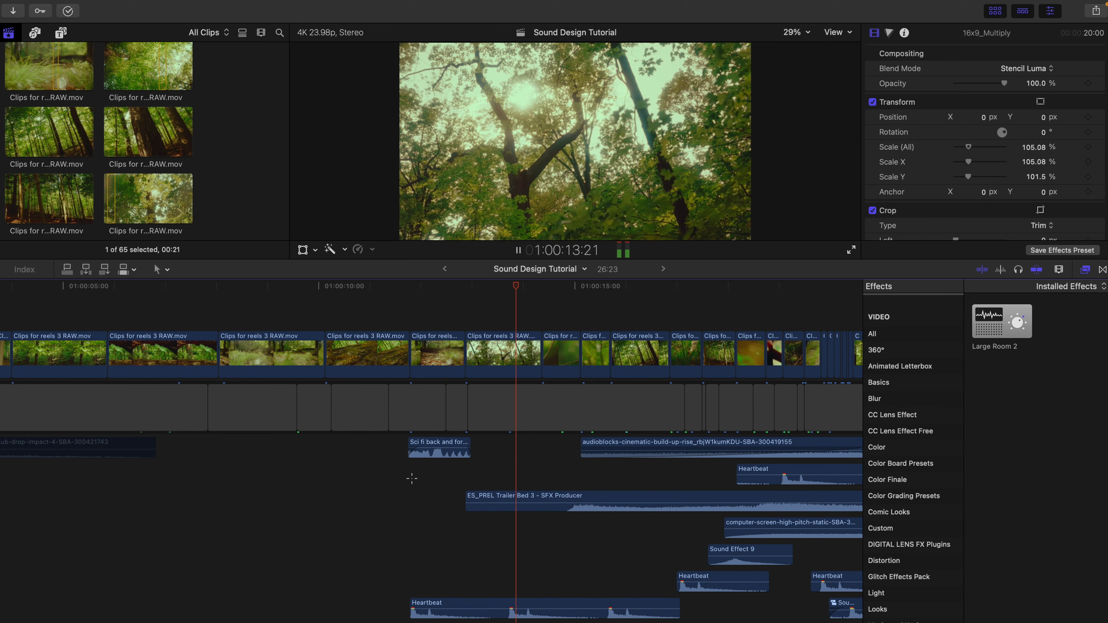
key("space")
key("space")
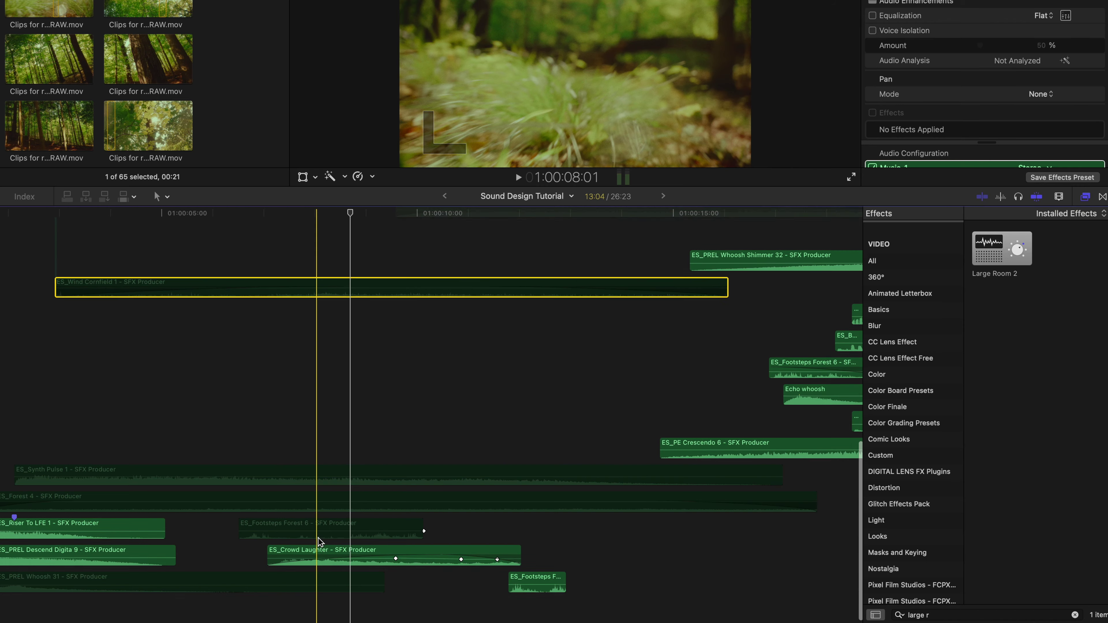
scroll(318, 542, "up", 5)
left_click(325, 306)
left_click(324, 332)
scroll(323, 419, "down", 10)
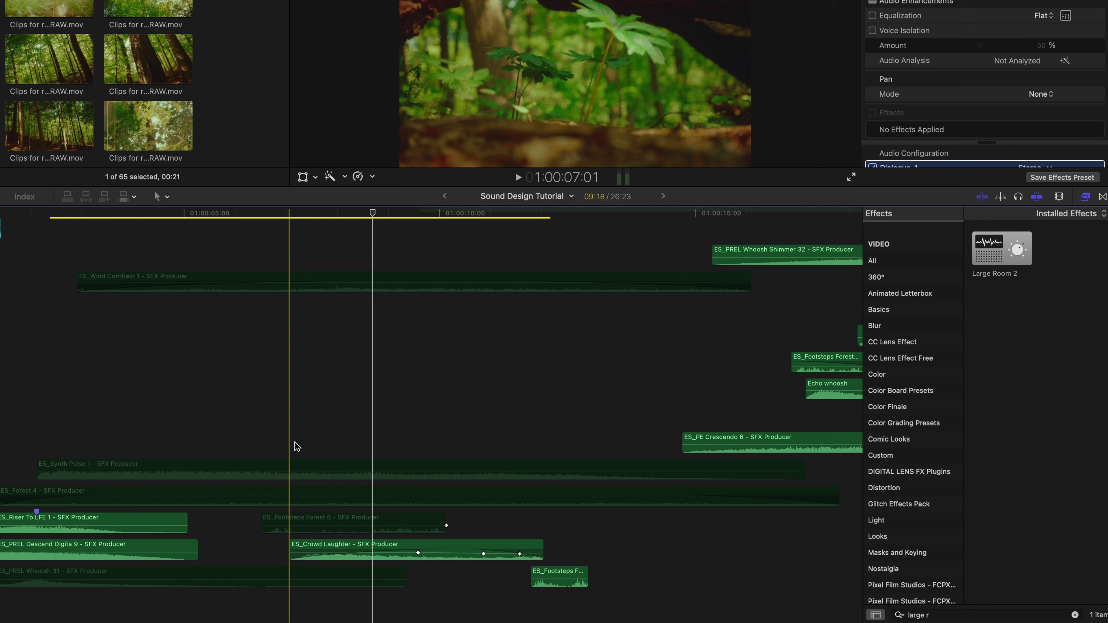
key("space")
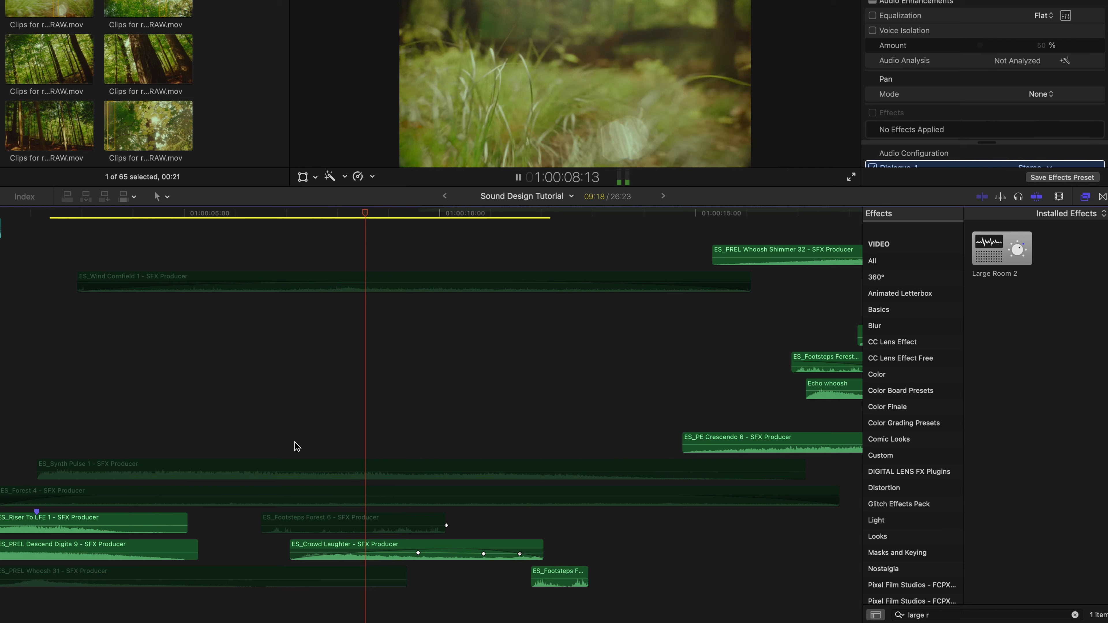
scroll(340, 447, "right", 5)
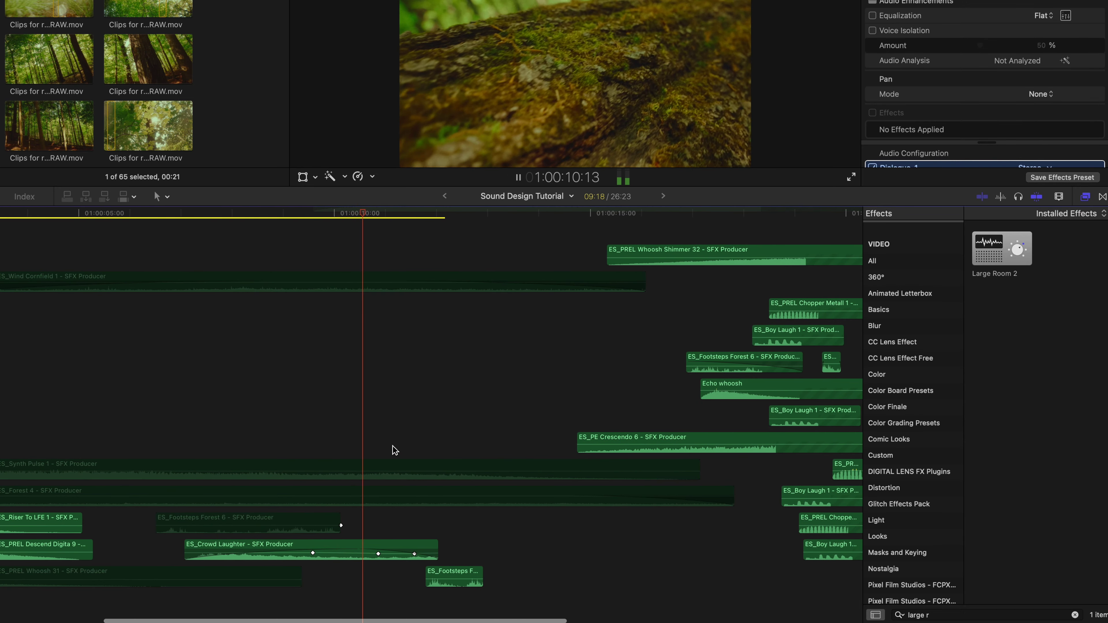
left_click(308, 392)
left_click(305, 454)
key("space")
left_click(301, 543)
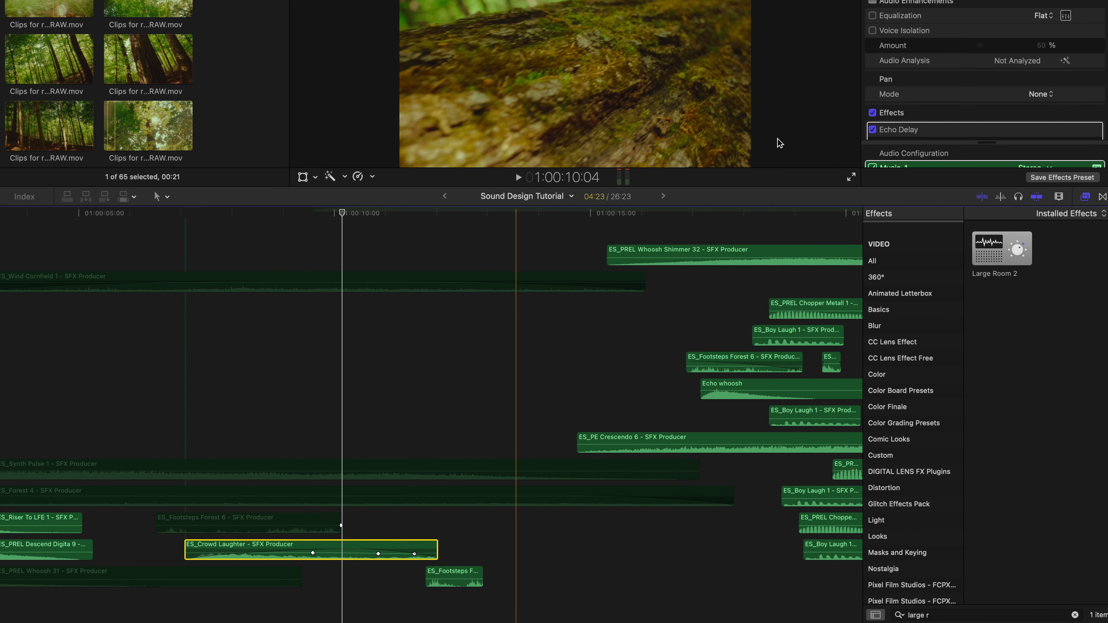
scroll(915, 98, "down", 3)
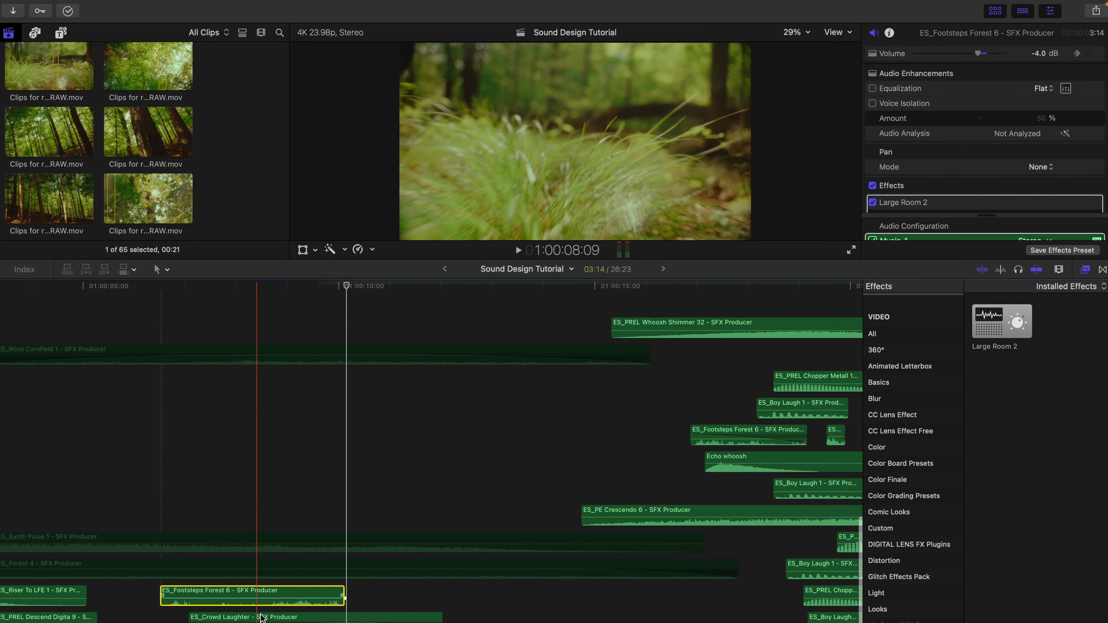
left_click(243, 514)
left_click(244, 568)
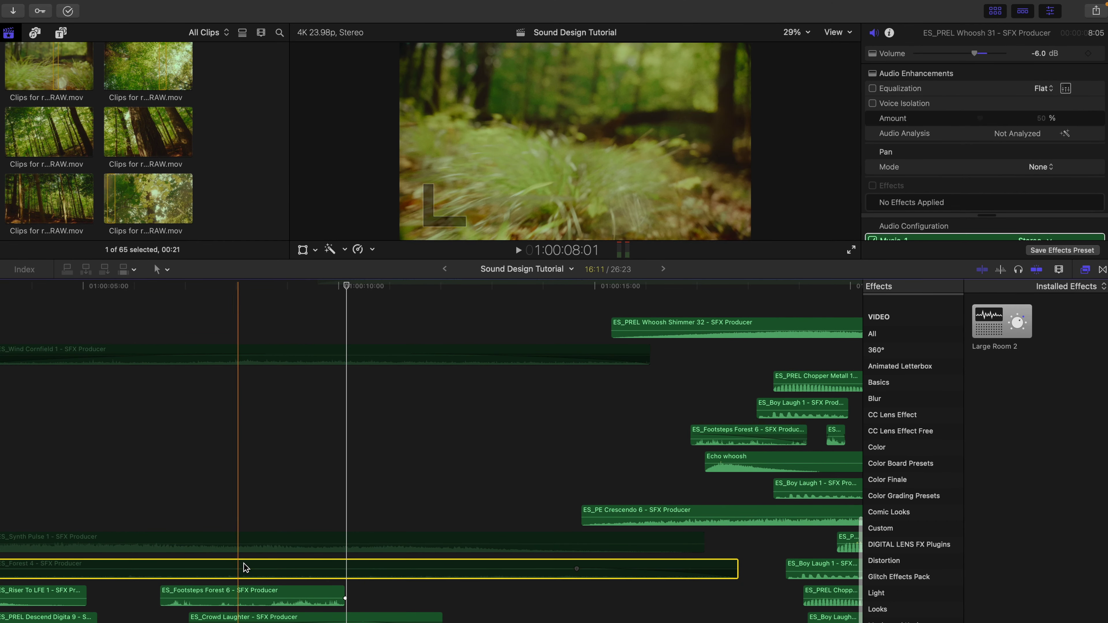
left_click(246, 539)
scroll(246, 539, "up", 5)
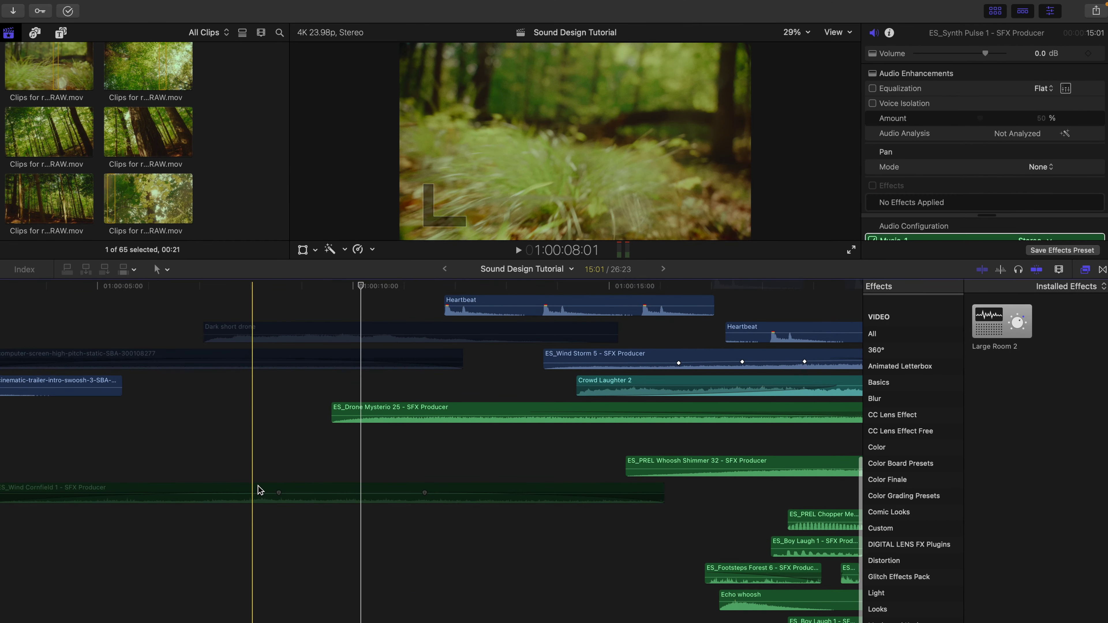
left_click(258, 491)
left_click(275, 356)
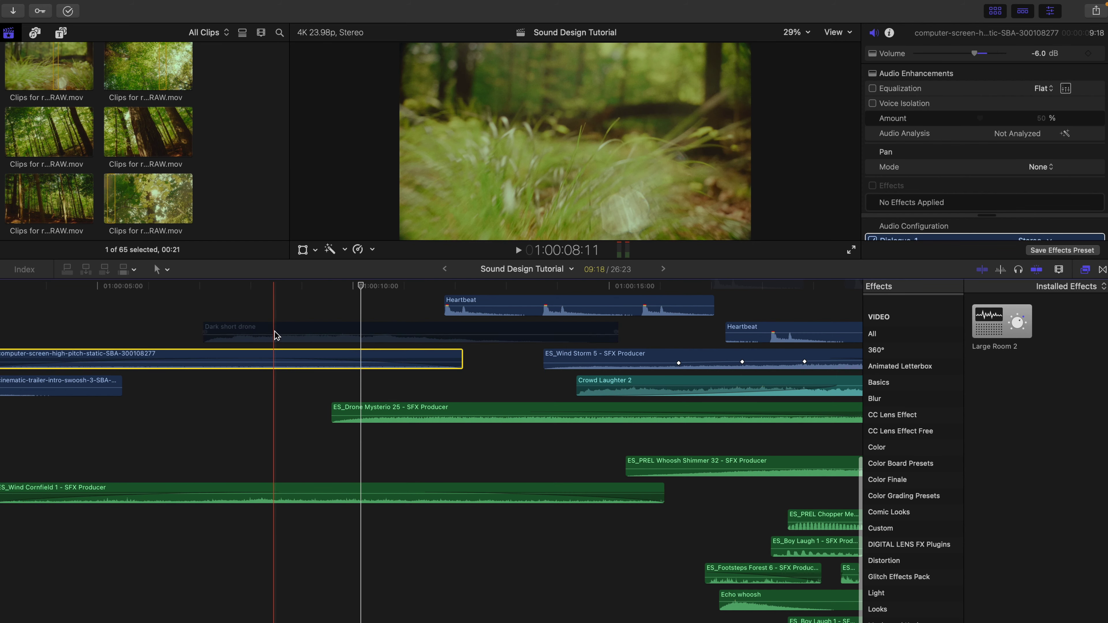
left_click(274, 332)
key("space")
scroll(176, 439, "up", 4)
scroll(177, 438, "up", 5)
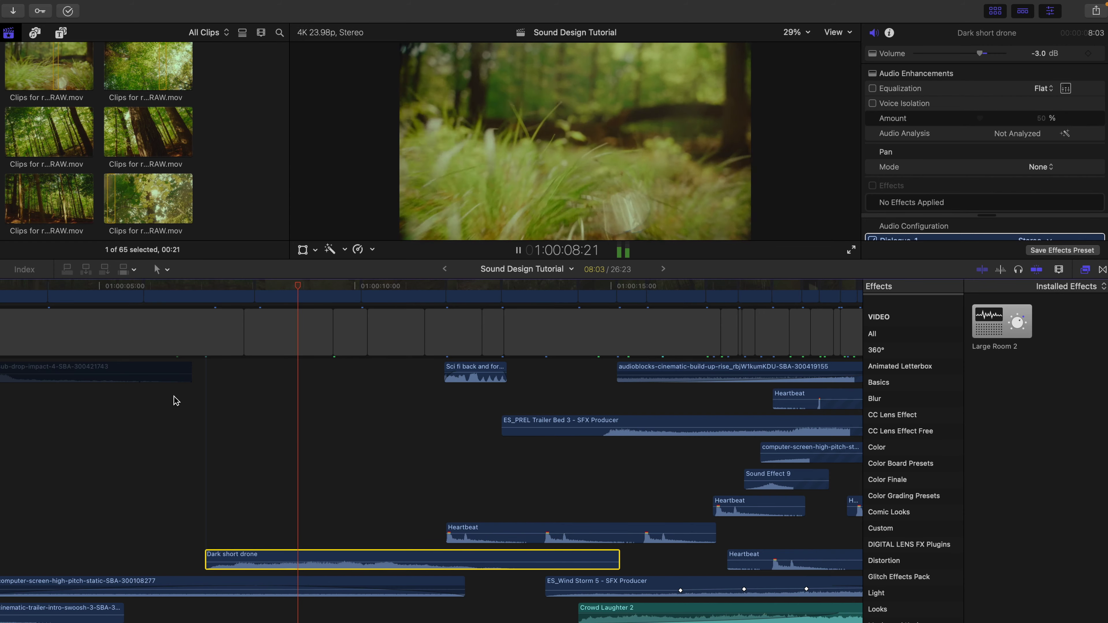
scroll(267, 458, "down", 3)
scroll(266, 458, "down", 1)
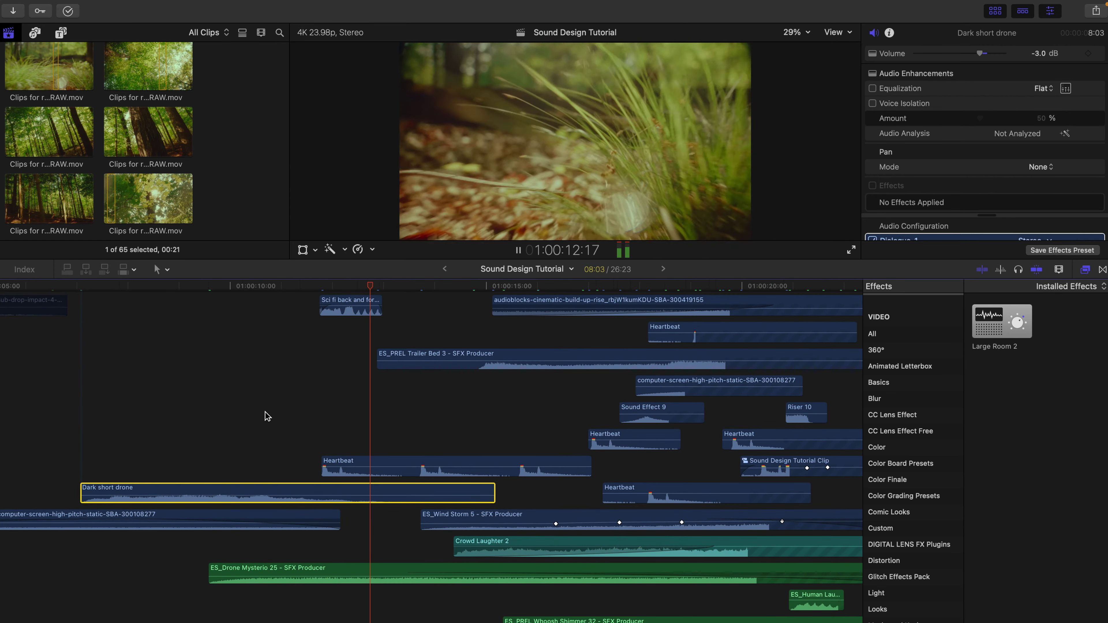
scroll(267, 416, "right", 2)
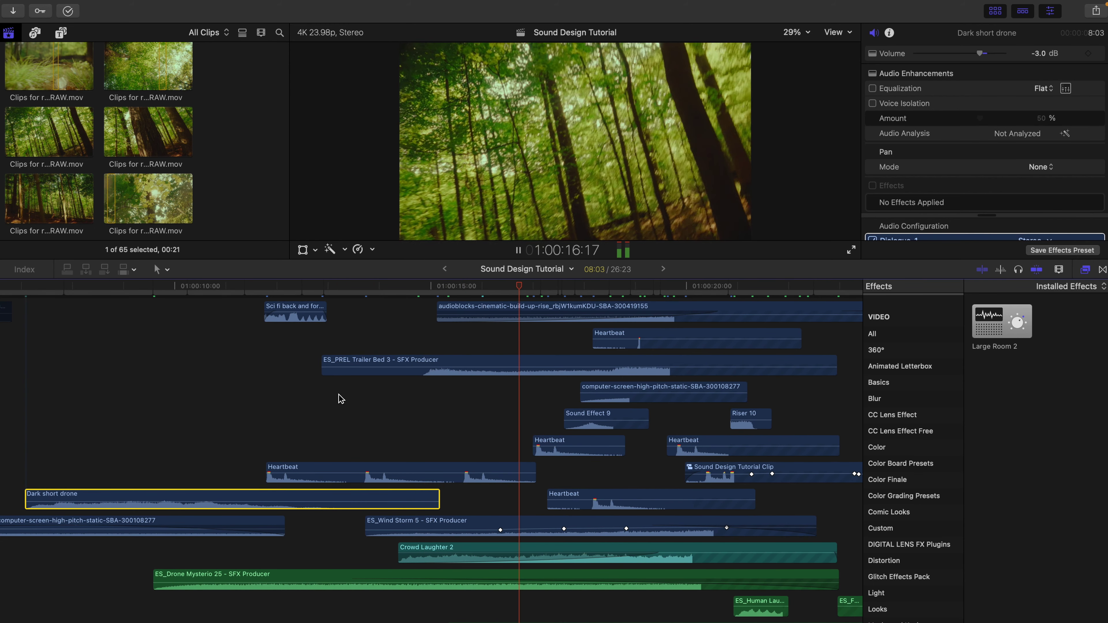
key("space")
scroll(340, 399, "down", 2)
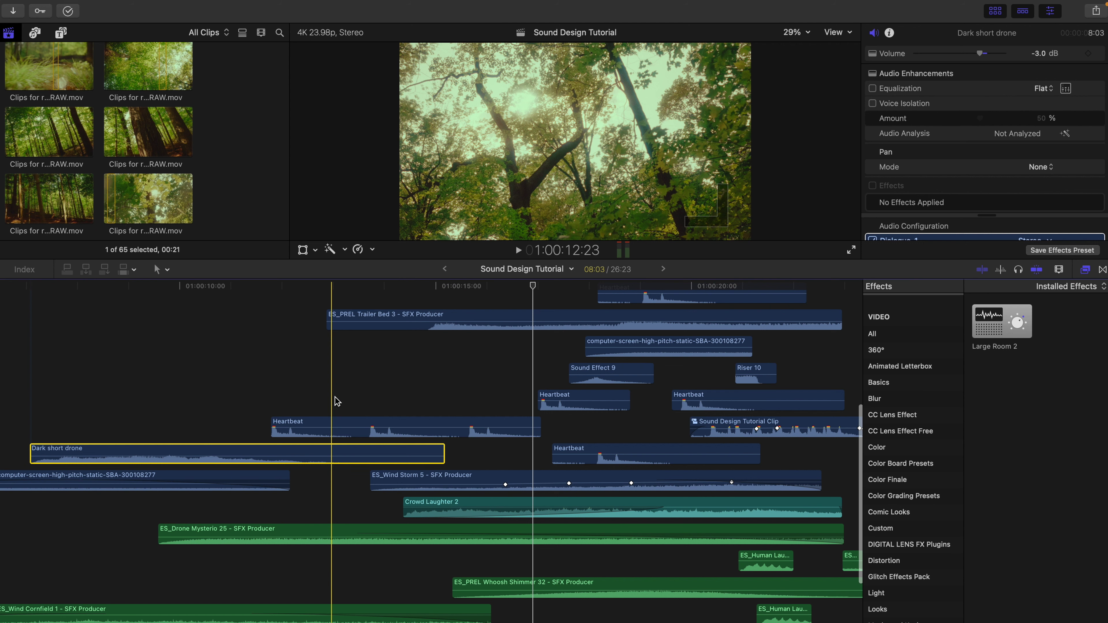
left_click(337, 401)
scroll(337, 400, "down", 2)
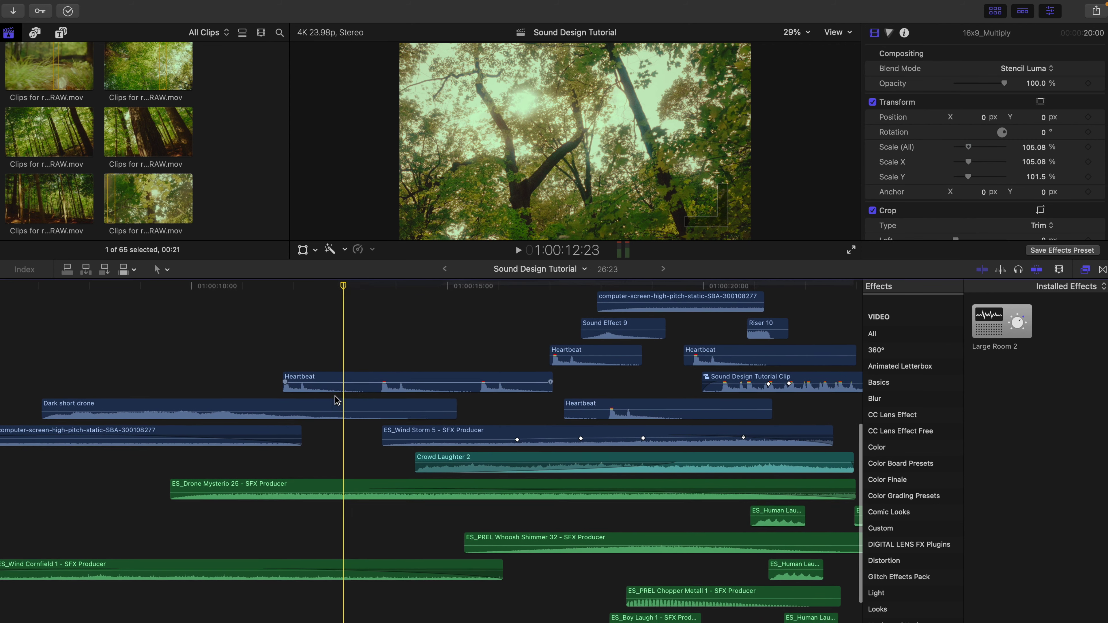
scroll(337, 400, "down", 1)
scroll(336, 400, "left", 1)
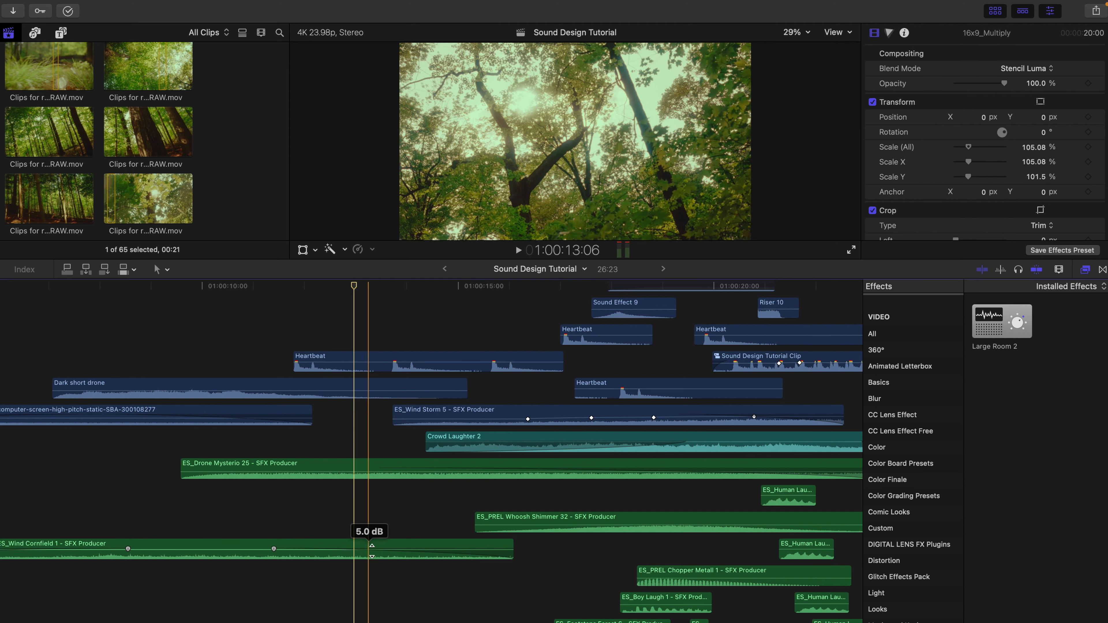
Step: Check ES_Wind Cornfield 1 at 5.0 dB and the static clip with the playhead at 09:04
left_click(356, 554)
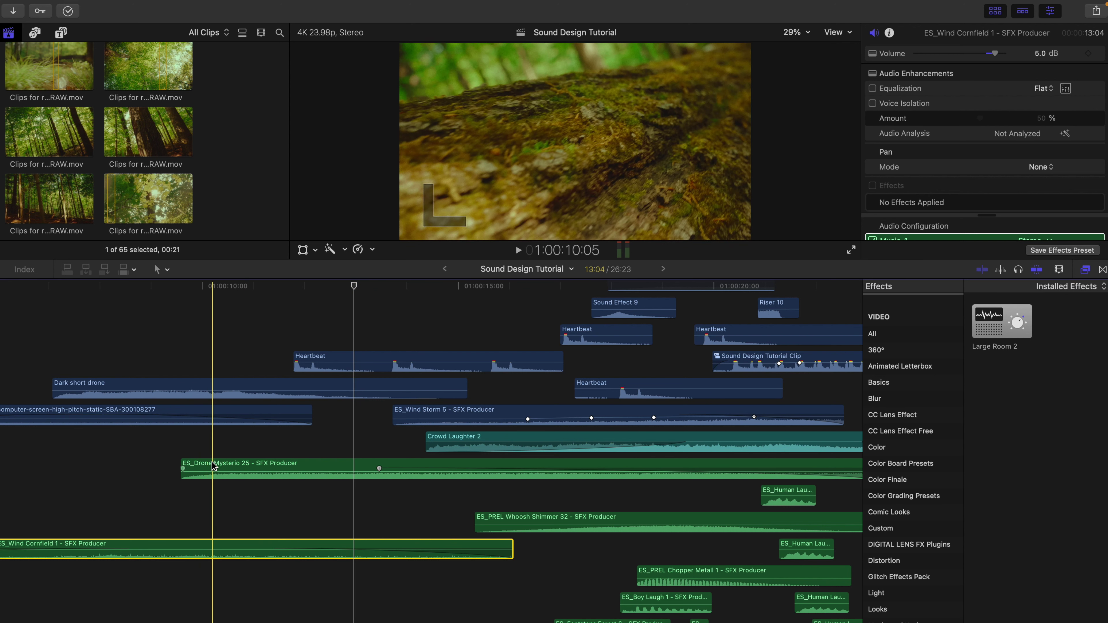
scroll(292, 454, "left", 5)
scroll(292, 453, "up", 2)
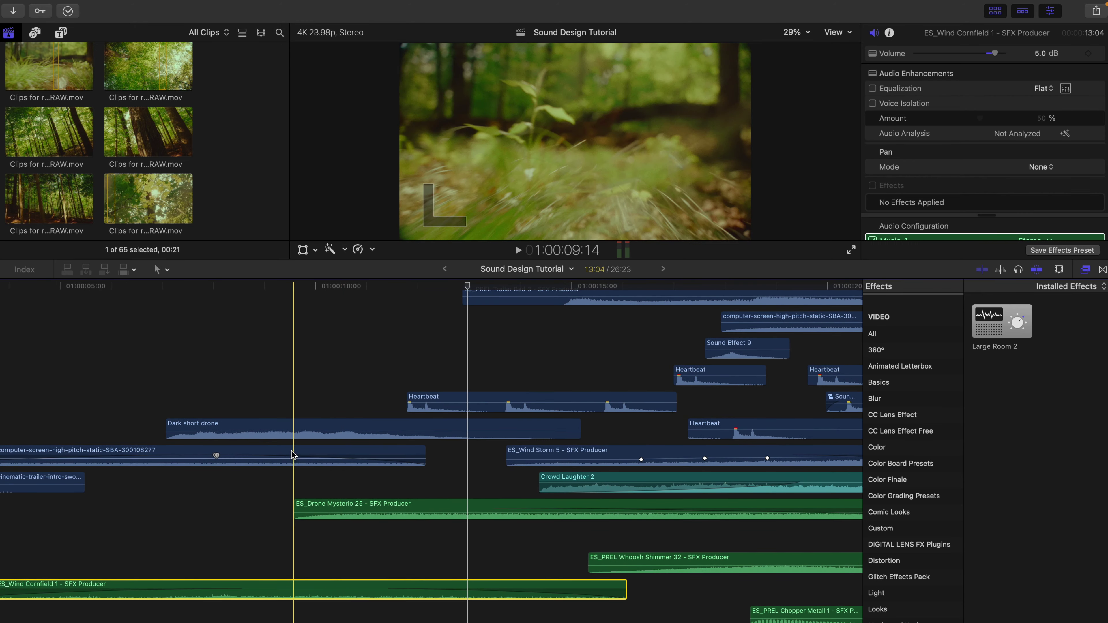
left_click(274, 444)
left_click(268, 447)
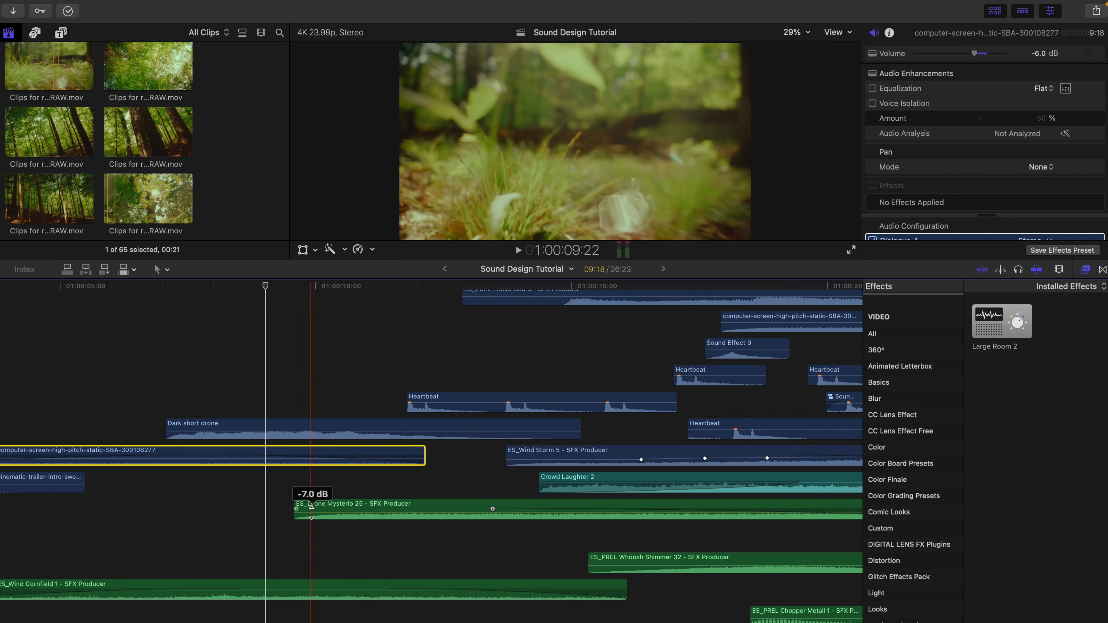
scroll(327, 480, "up", 5)
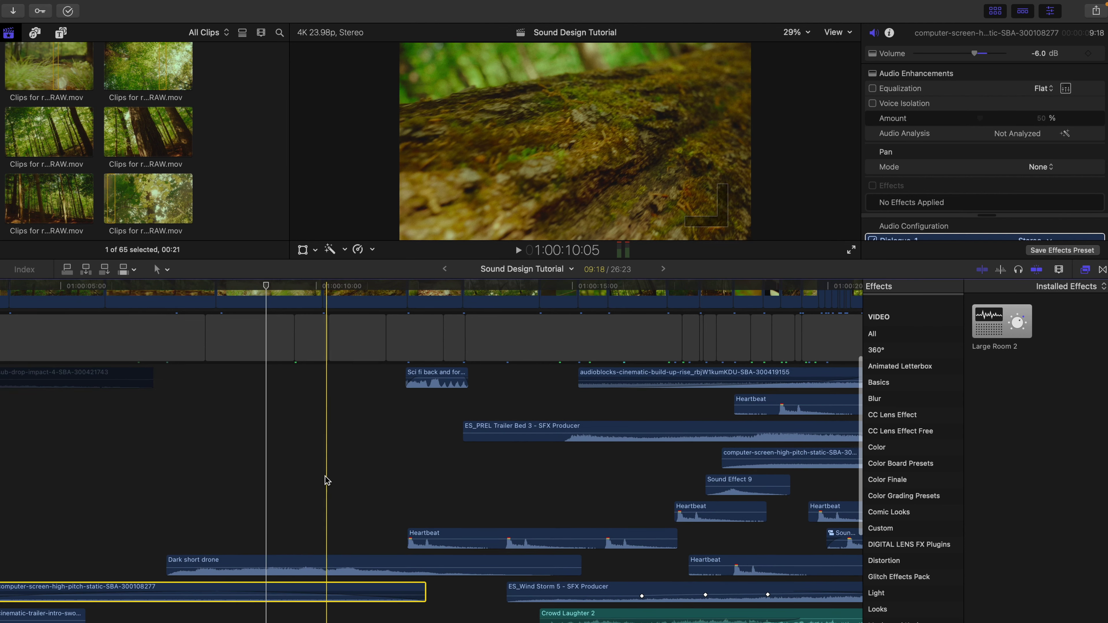
left_click(409, 516)
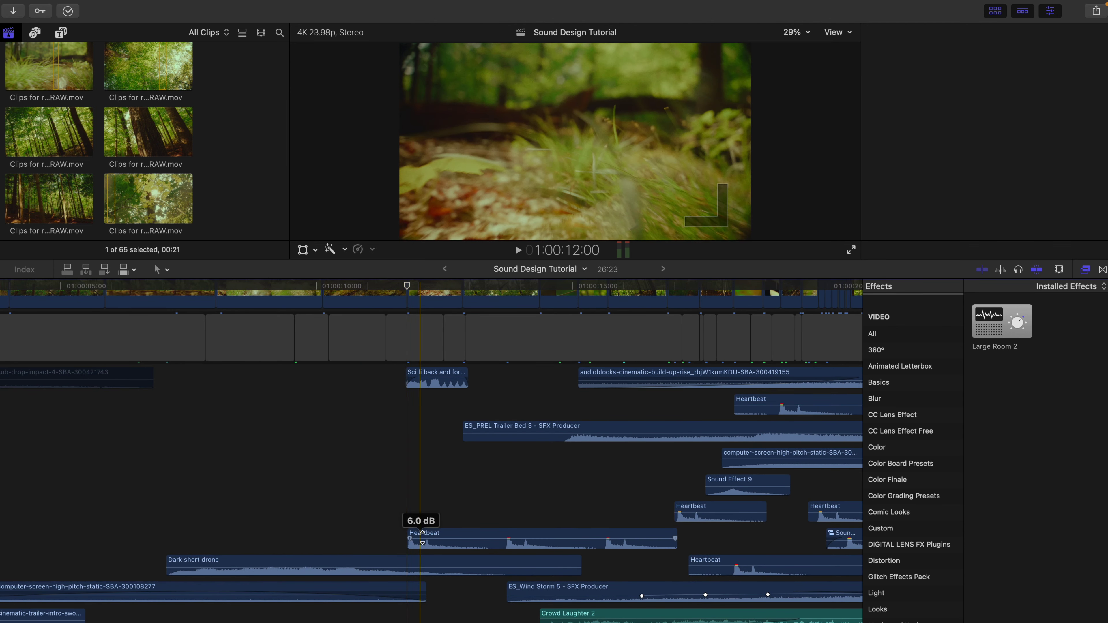
Step: Set the Heartbeat clip to 6.0 dB, then check ES_Synth Pulse 1 and ES_Forest 4 at 9.0 dB
left_click(425, 538)
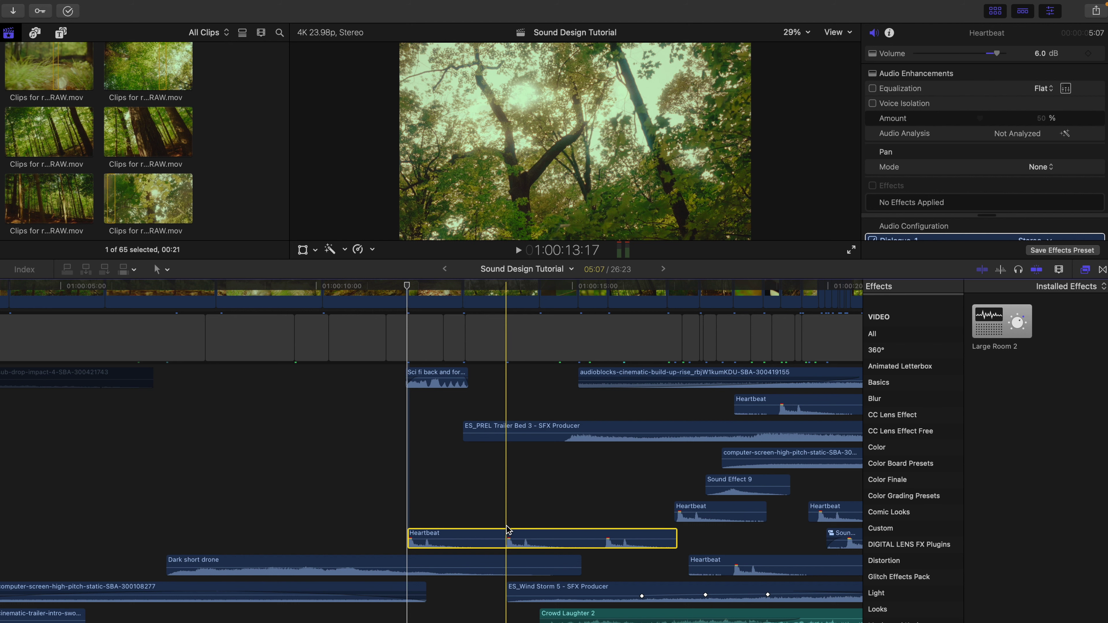
scroll(383, 542, "down", 5)
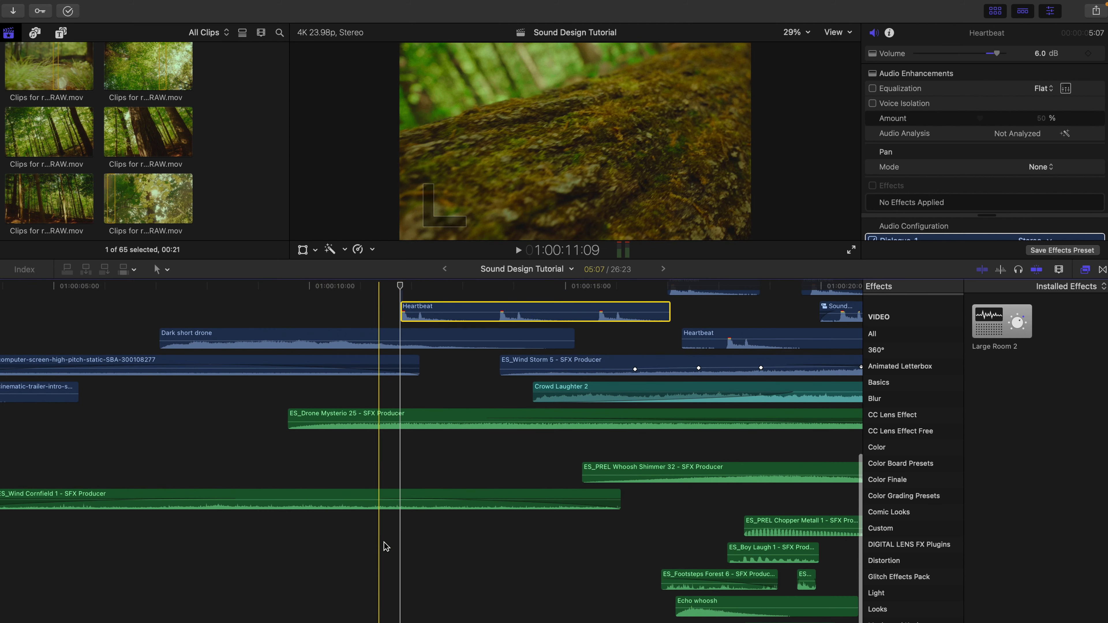
scroll(384, 542, "up", 5)
scroll(433, 504, "right", 5)
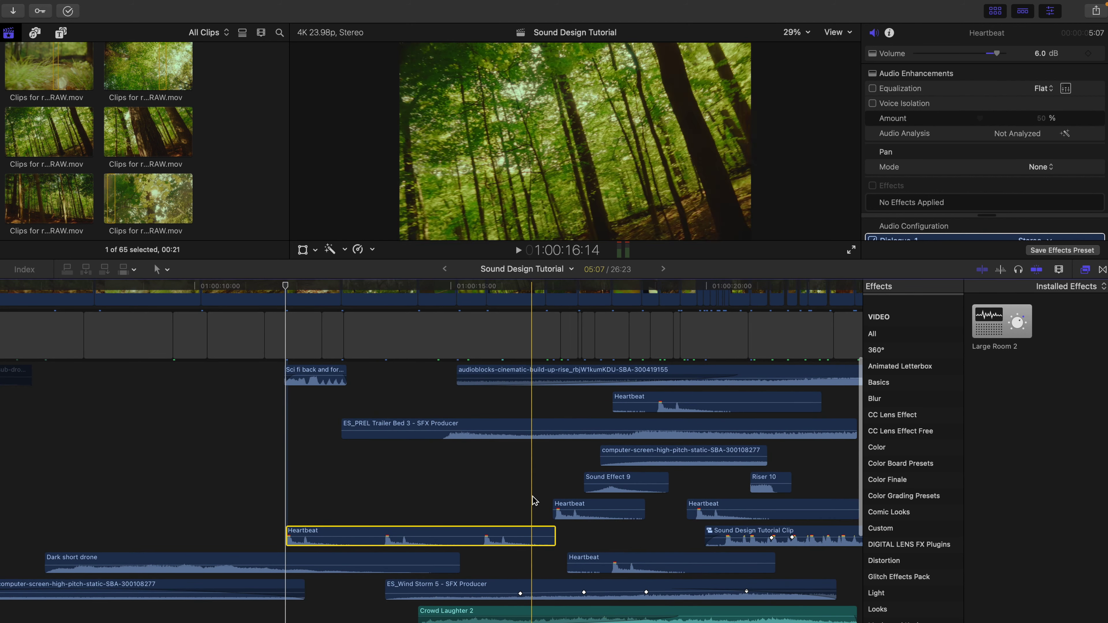
scroll(301, 515, "down", 10)
left_click(292, 543)
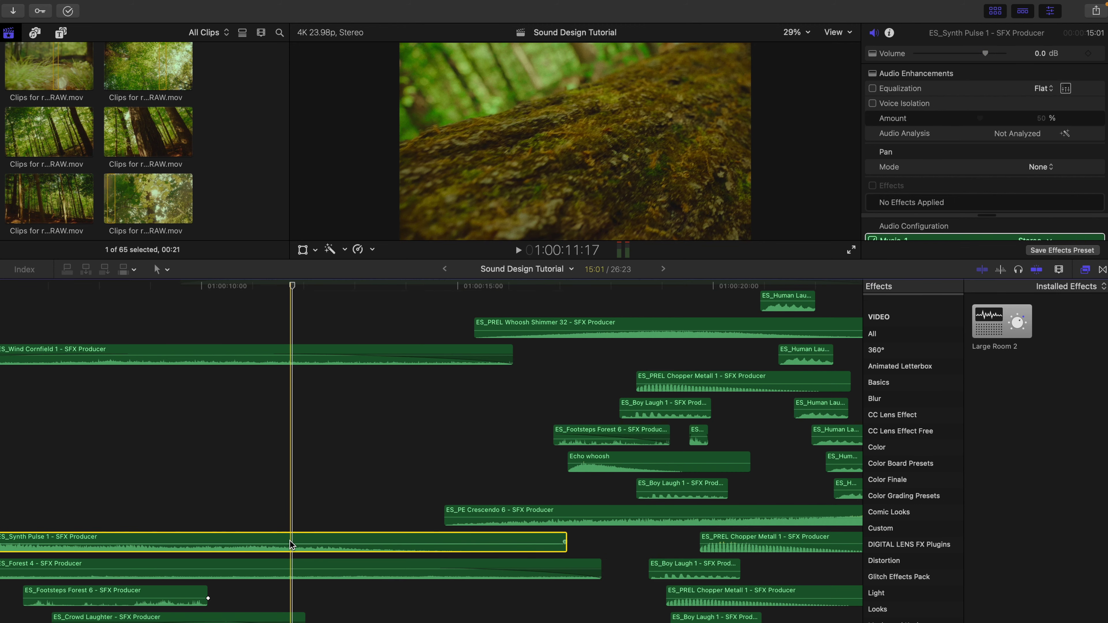
left_click(311, 567)
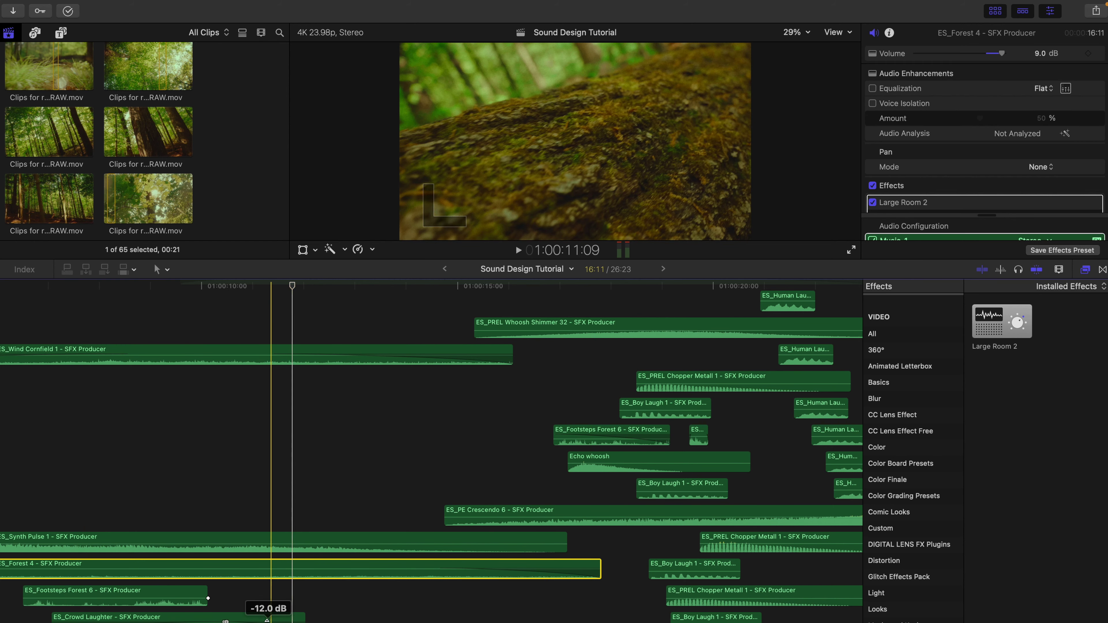
scroll(333, 460, "up", 5)
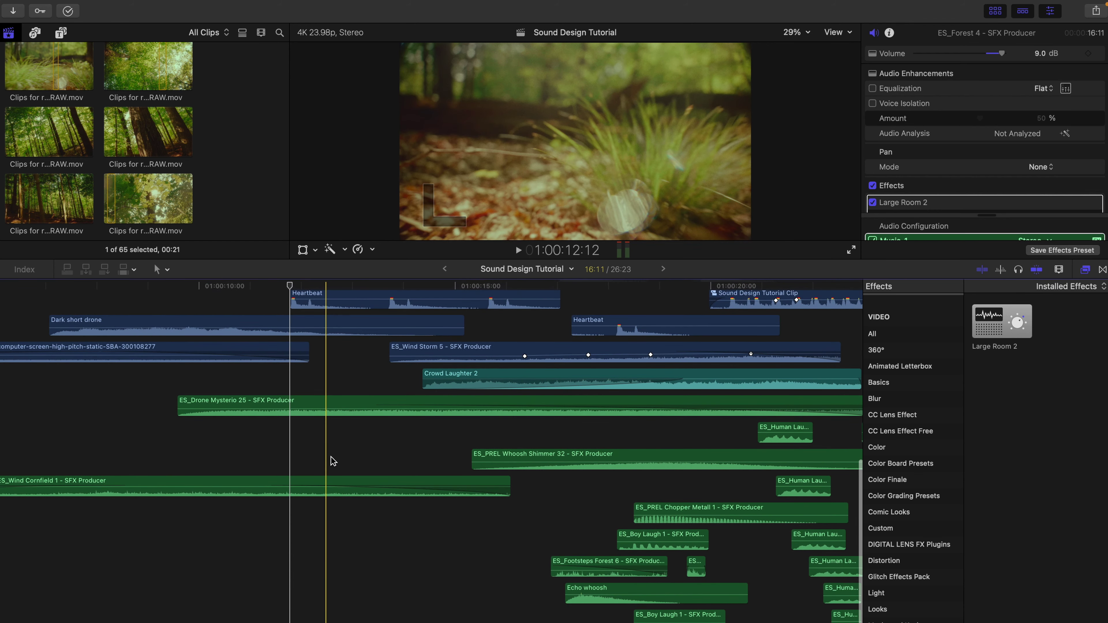
scroll(333, 461, "up", 8)
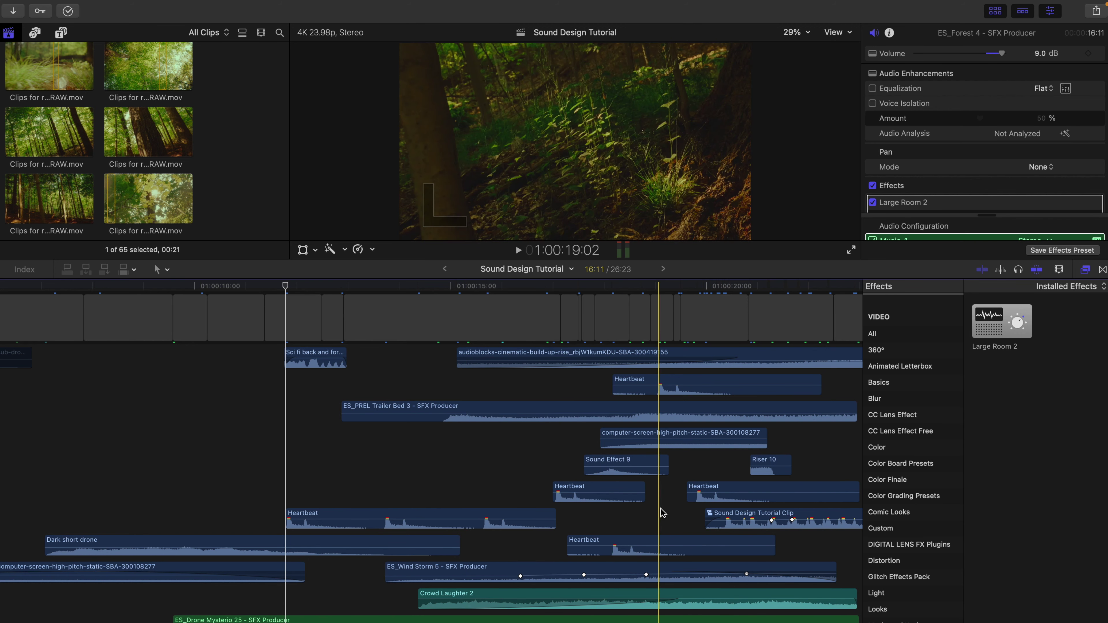
scroll(705, 527, "right", 2)
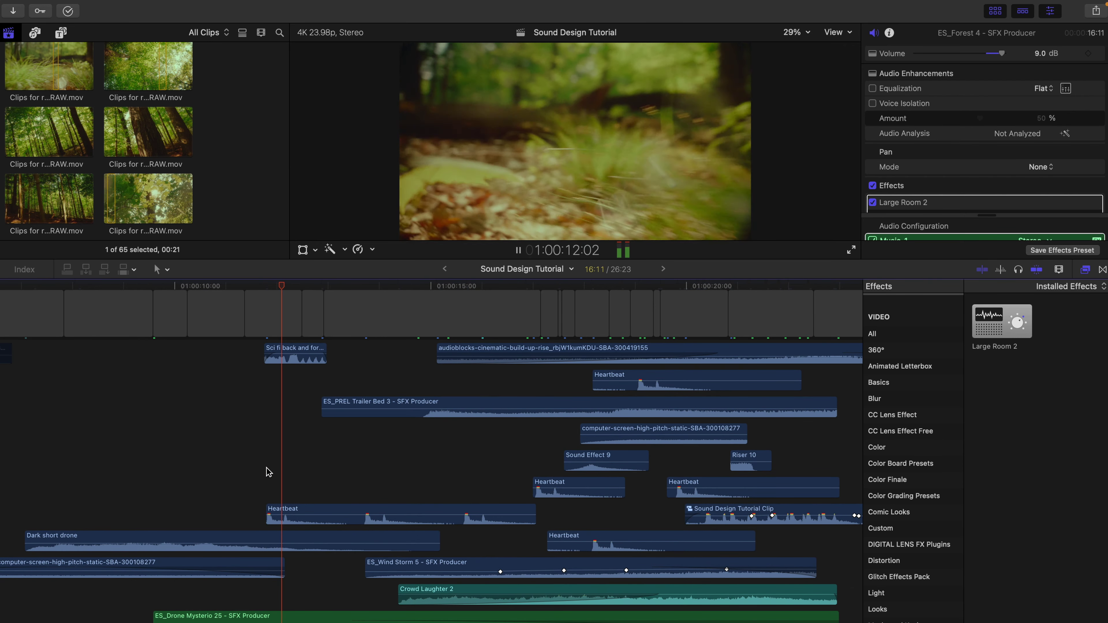
scroll(267, 470, "right", 4)
scroll(267, 471, "down", 2)
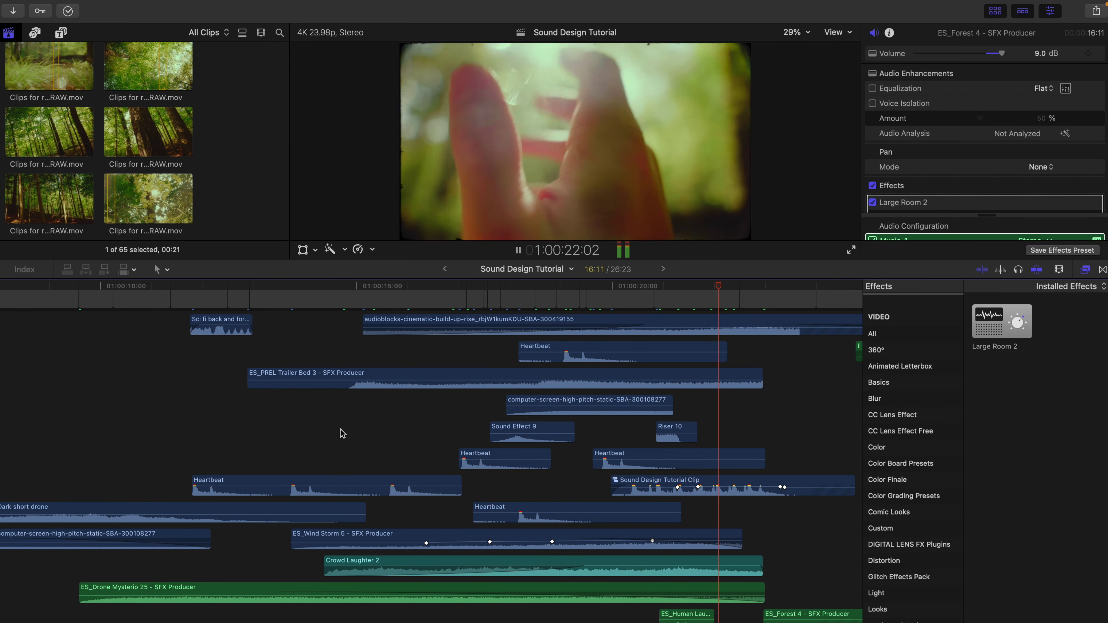
key("space")
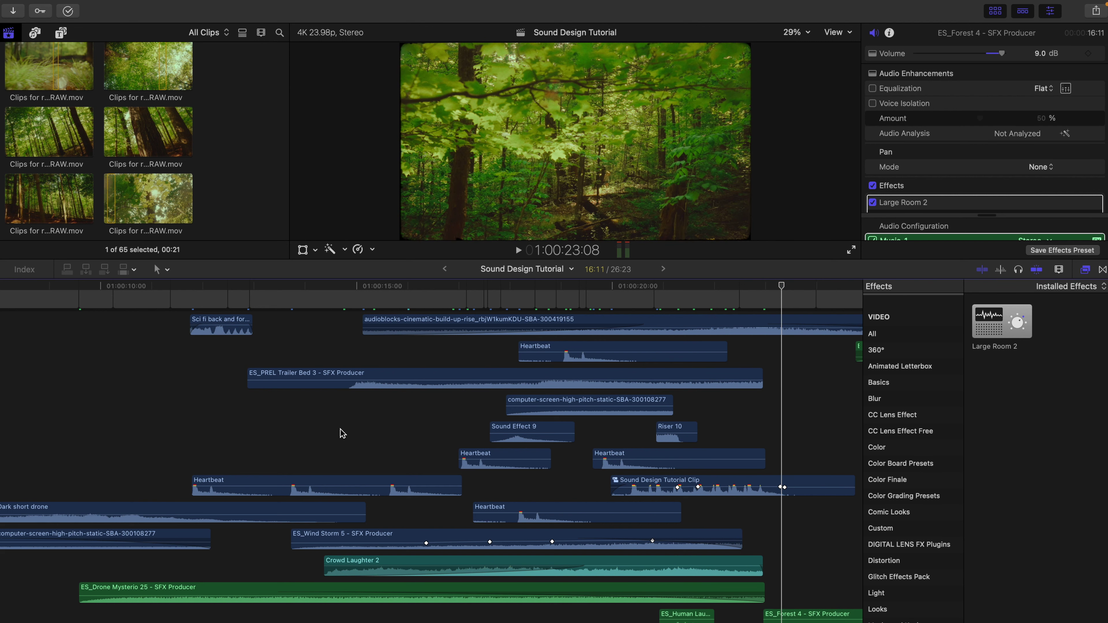
scroll(342, 433, "down", 10)
scroll(343, 433, "right", 5)
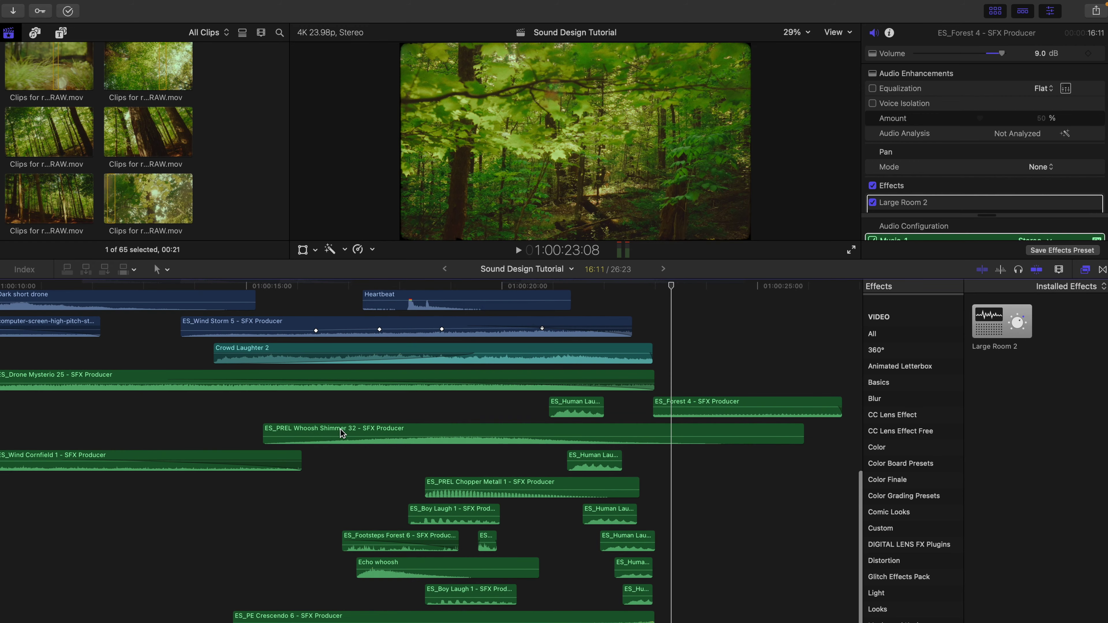
Step: Select the upper ES_PREL Chopper Metall 1 and Echo whoosh clips to silence them
scroll(342, 433, "down", 5)
scroll(343, 434, "right", 1)
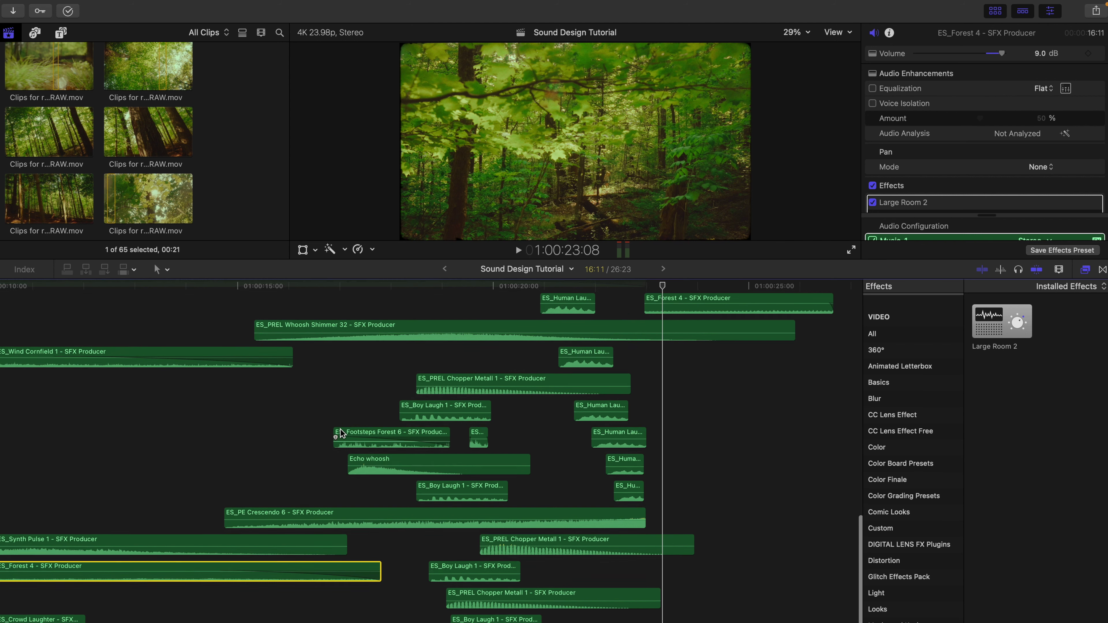
scroll(342, 434, "up", 12)
scroll(343, 434, "left", 3)
scroll(343, 433, "down", 3)
scroll(342, 434, "right", 1)
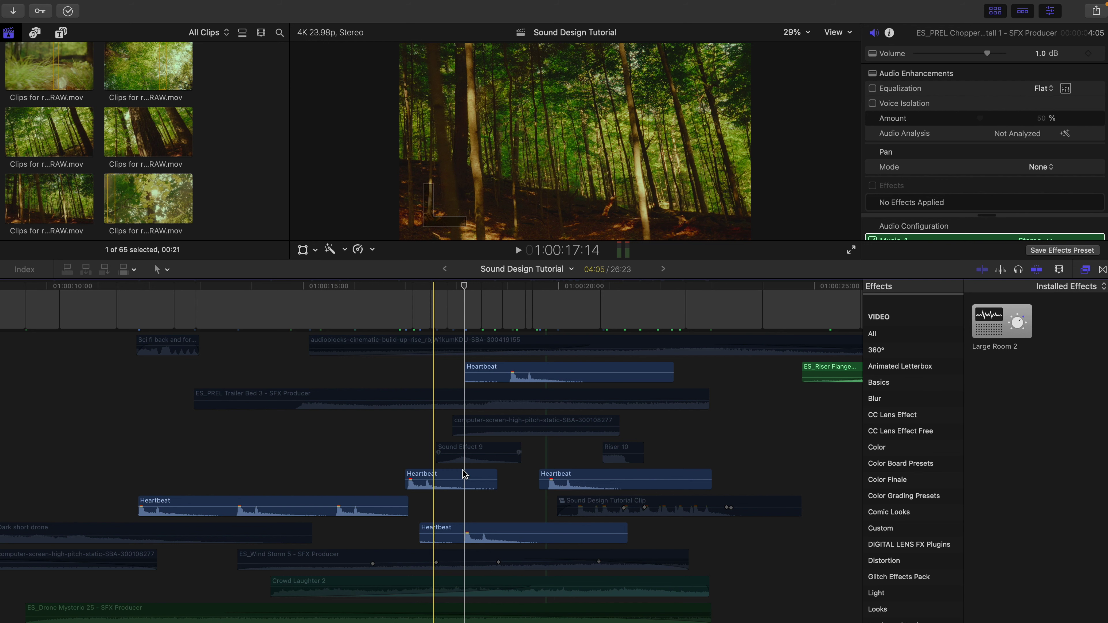
scroll(464, 475, "down", 10)
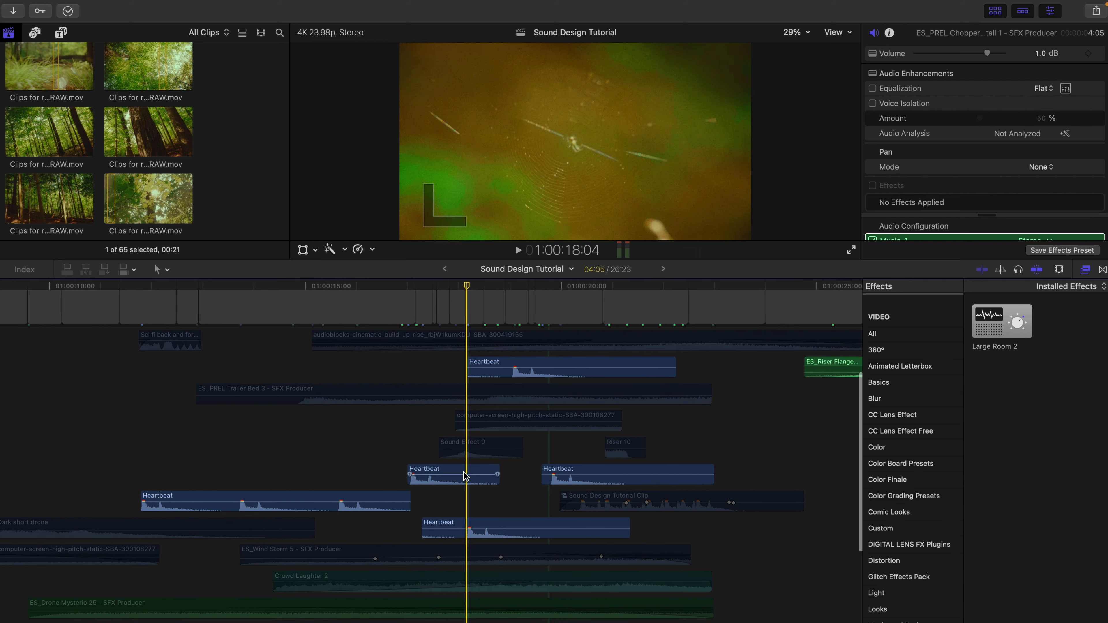
scroll(479, 504, "down", 8)
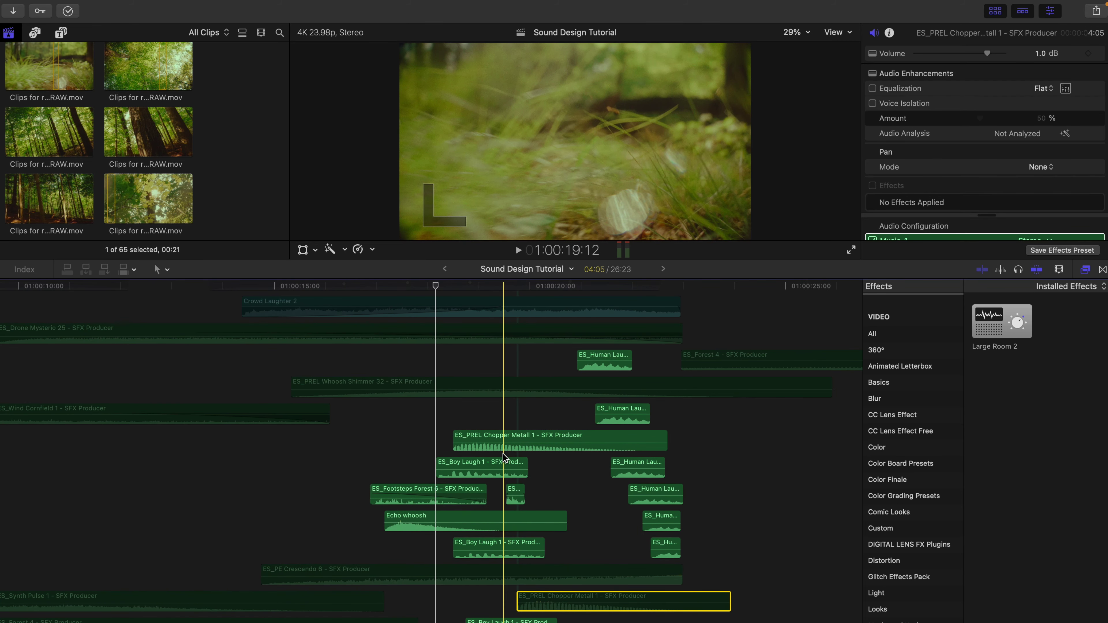
left_click(513, 440)
scroll(529, 500, "down", 4)
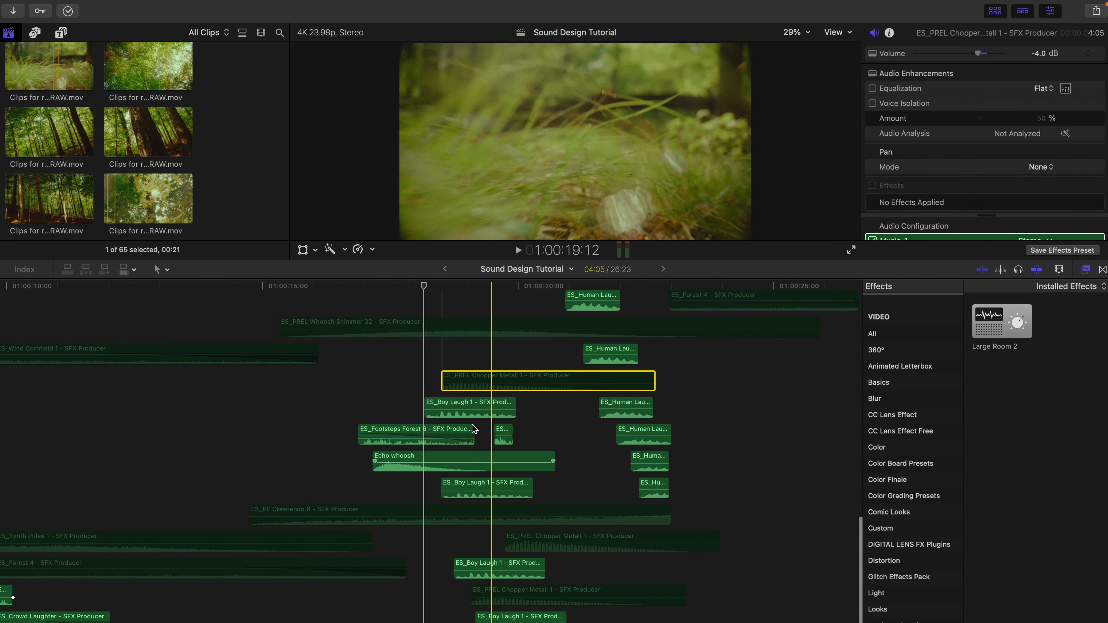
left_click(414, 470)
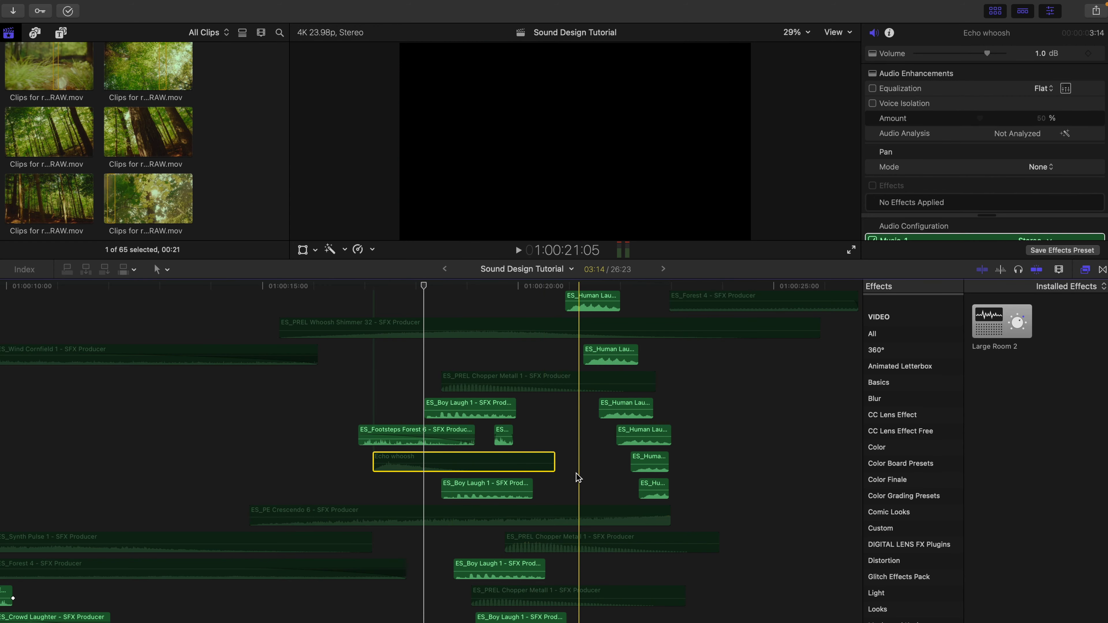
Step: Play back the ES_Boy Laugh 1 and Human Laugh 40 laughter section, then zoom out
left_click(383, 432)
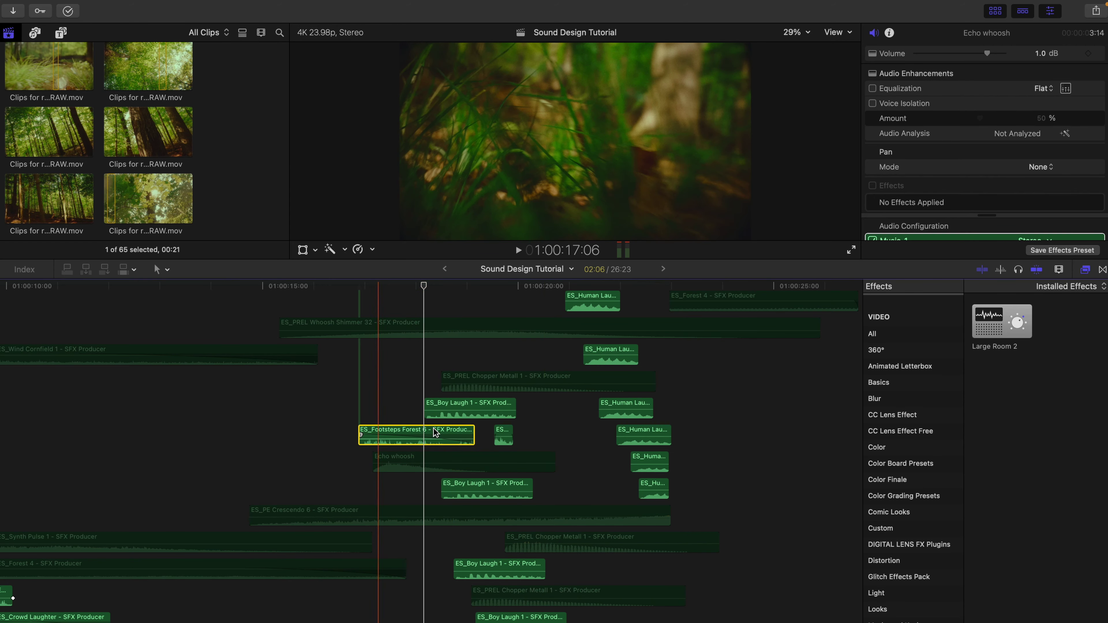
left_click(464, 410)
scroll(464, 409, "up", 5)
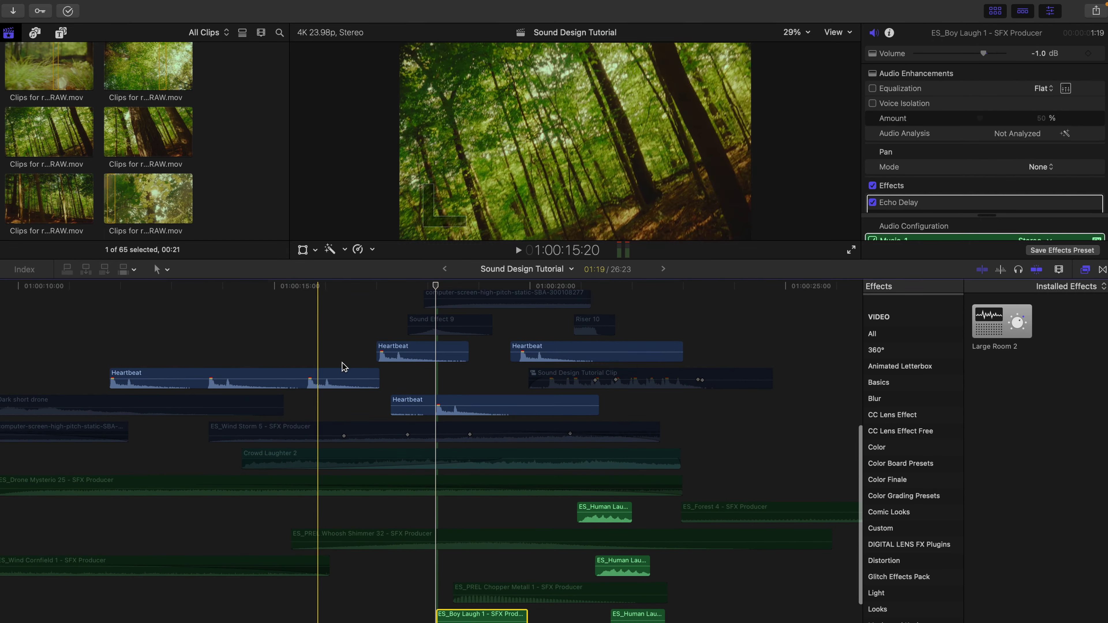
key("space")
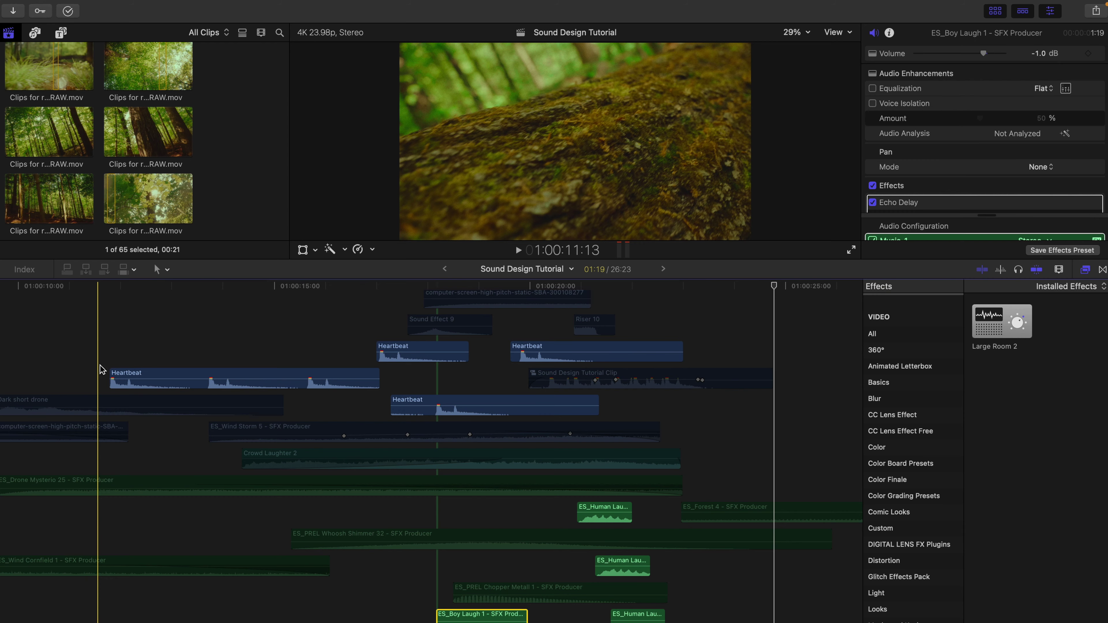
scroll(485, 576, "down", 2)
scroll(484, 576, "right", 3)
scroll(530, 594, "up", 5)
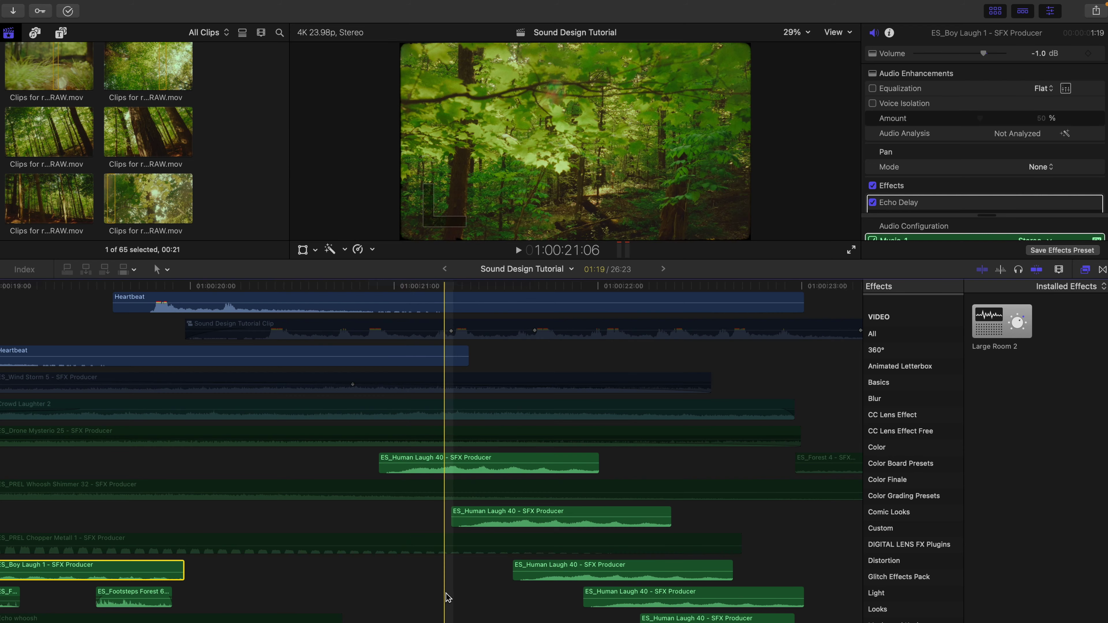
scroll(455, 593, "down", 3)
scroll(455, 593, "right", 5)
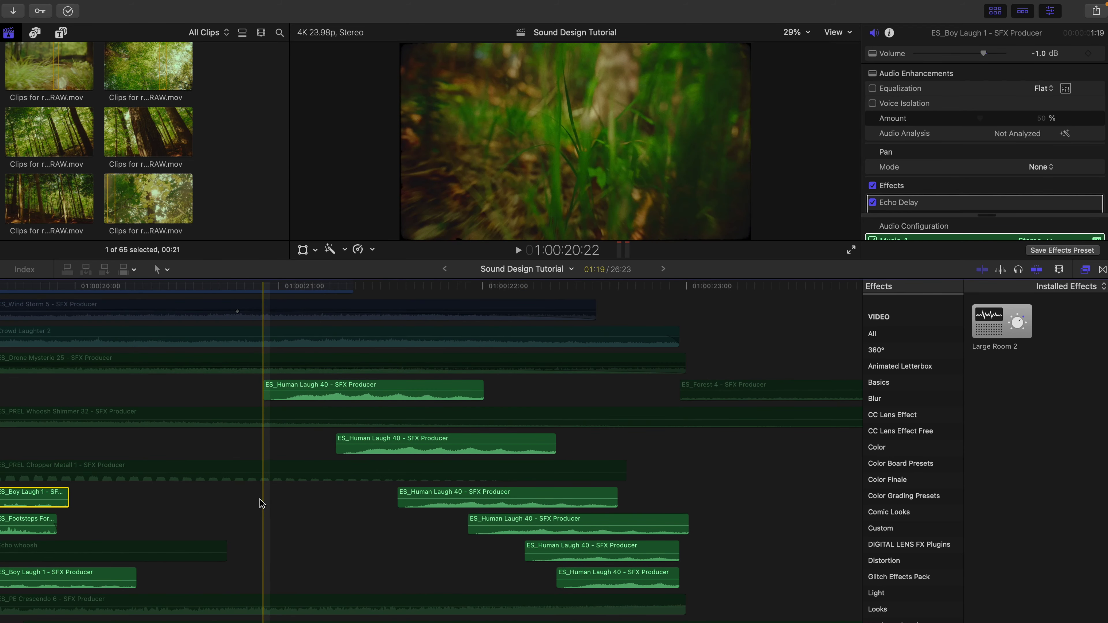
key("super+minus")
scroll(335, 527, "down", 3)
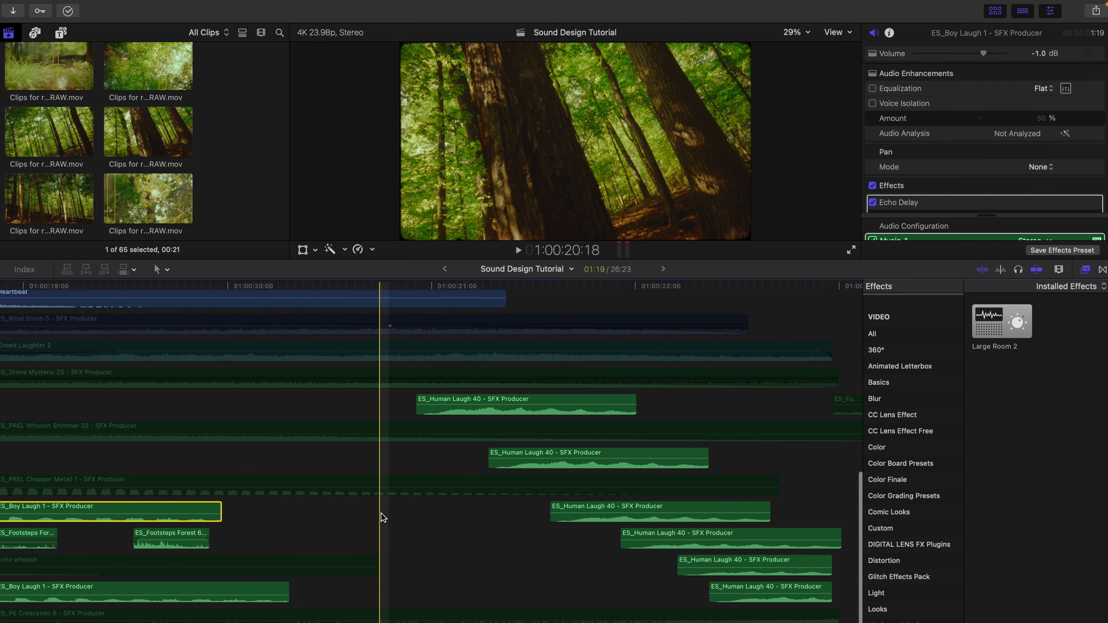
Step: Re-enable the dimmed upper ES_PREL Chopper Metall 1 clip, then reselect the lower Chopper Metall clip
left_click(467, 588)
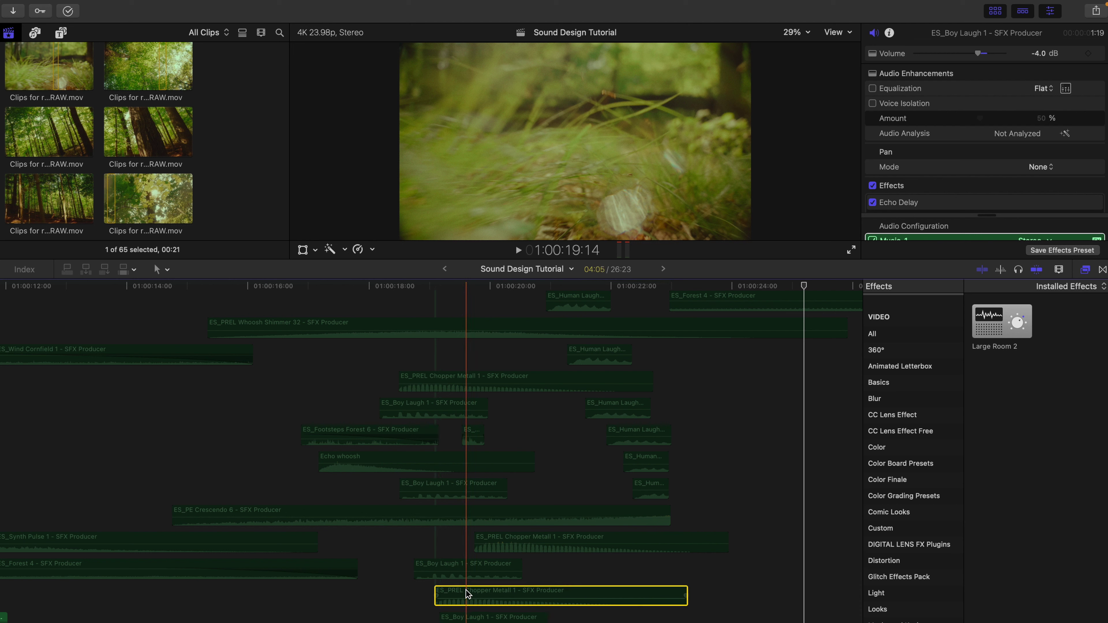
left_click(514, 538)
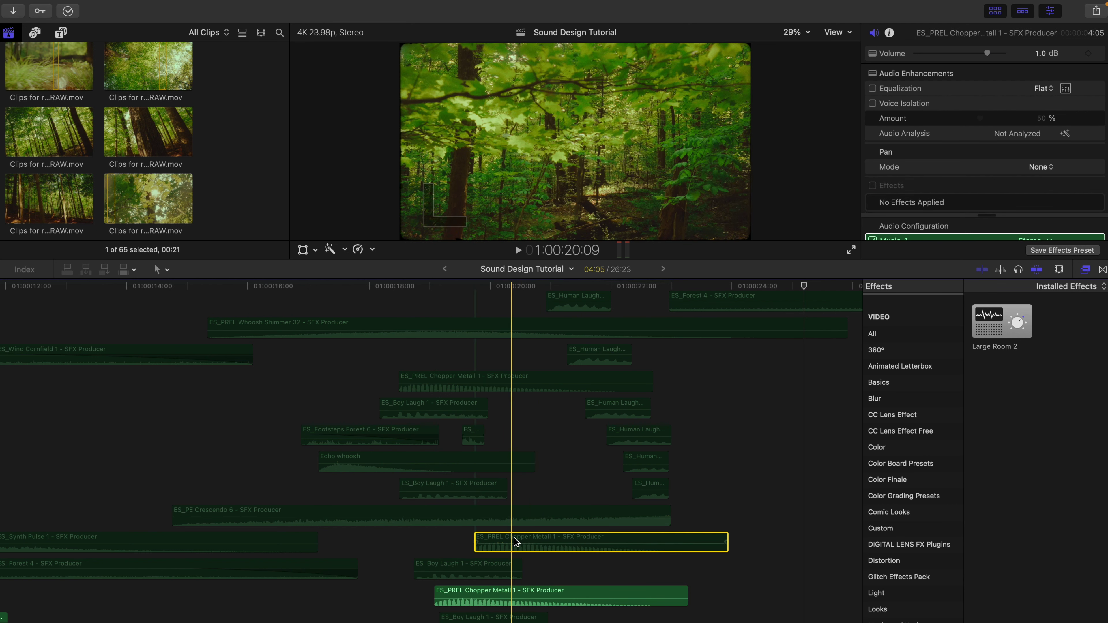
key("v")
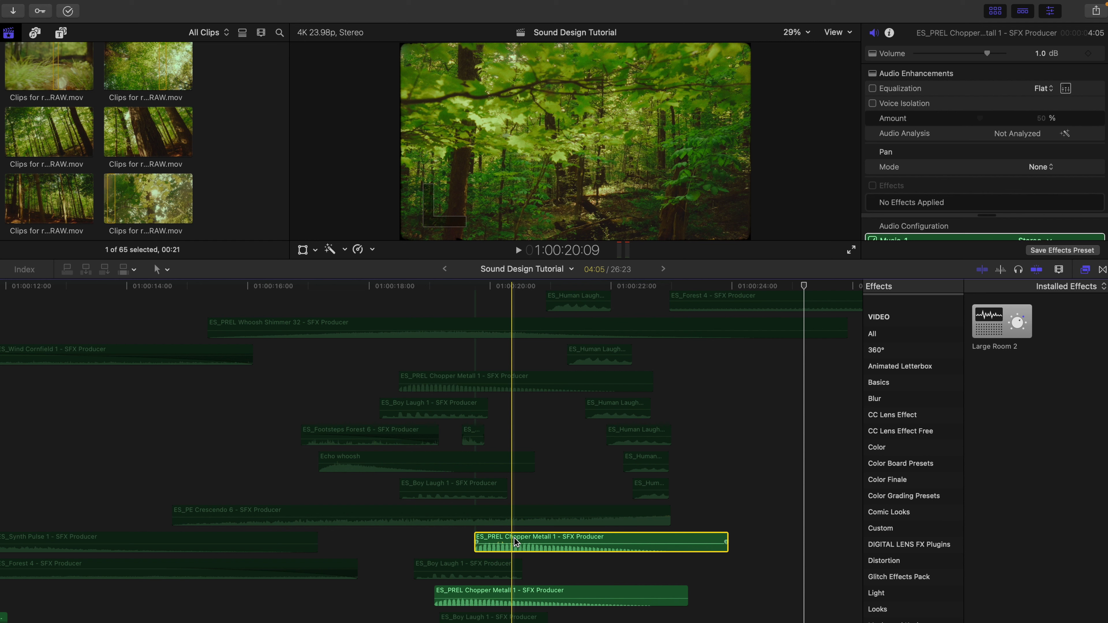
left_click(434, 379)
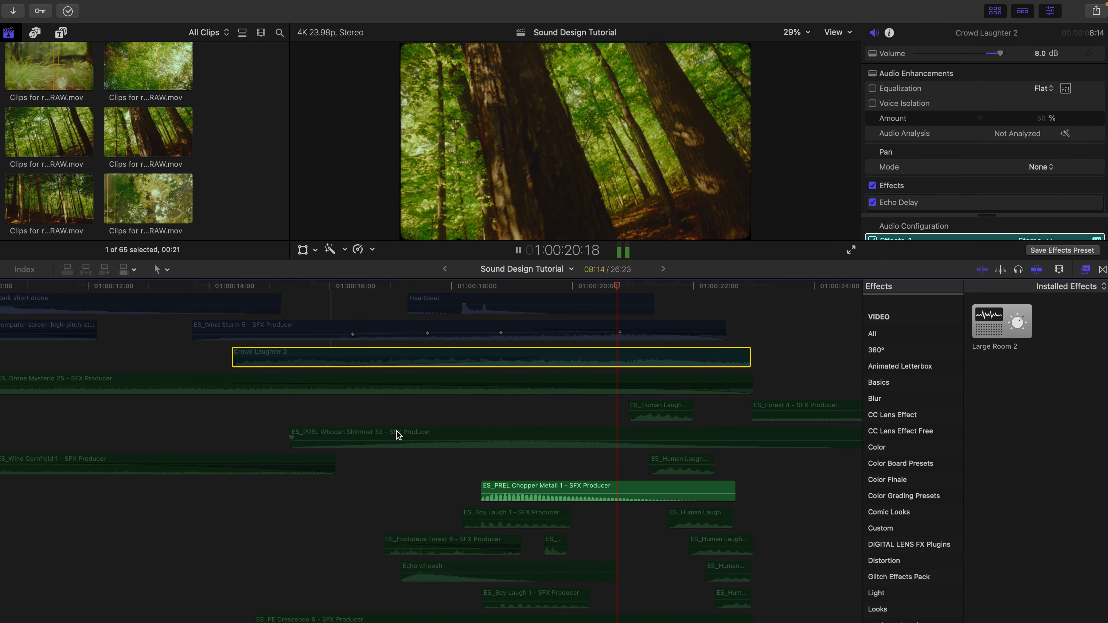
scroll(609, 490, "right", 3)
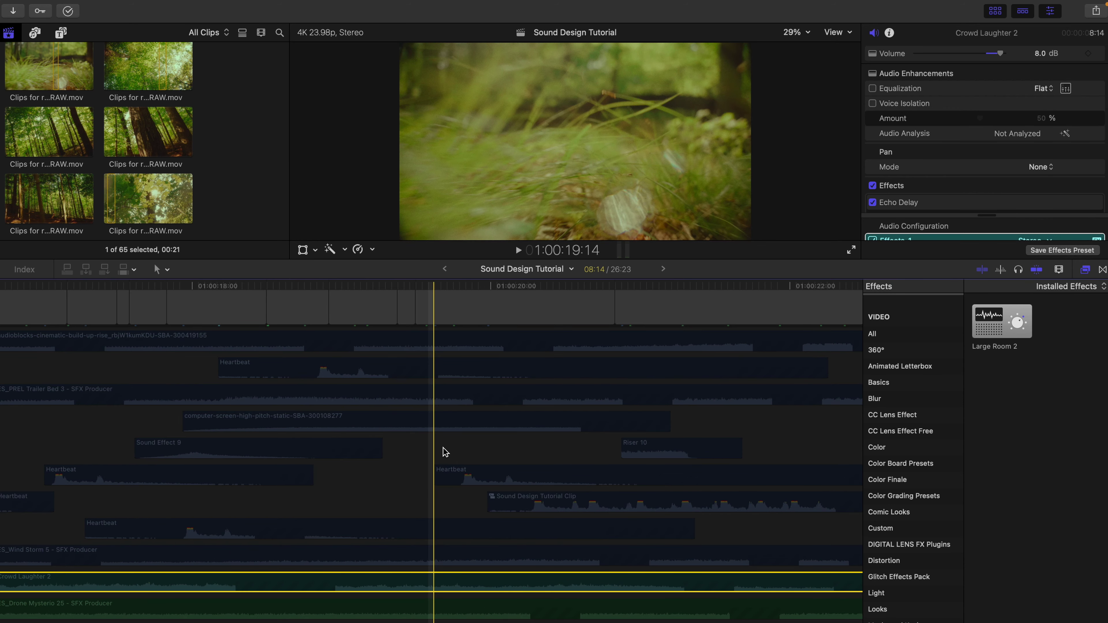
scroll(455, 467, "up", 1)
scroll(455, 467, "up", 5)
scroll(454, 462, "right", 3)
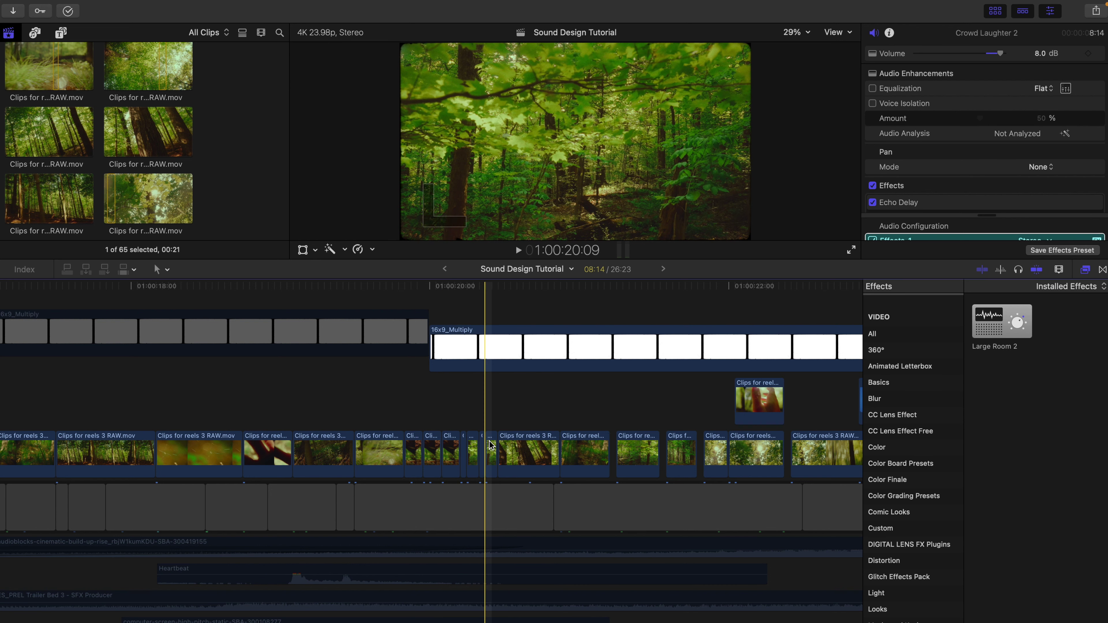
key("space")
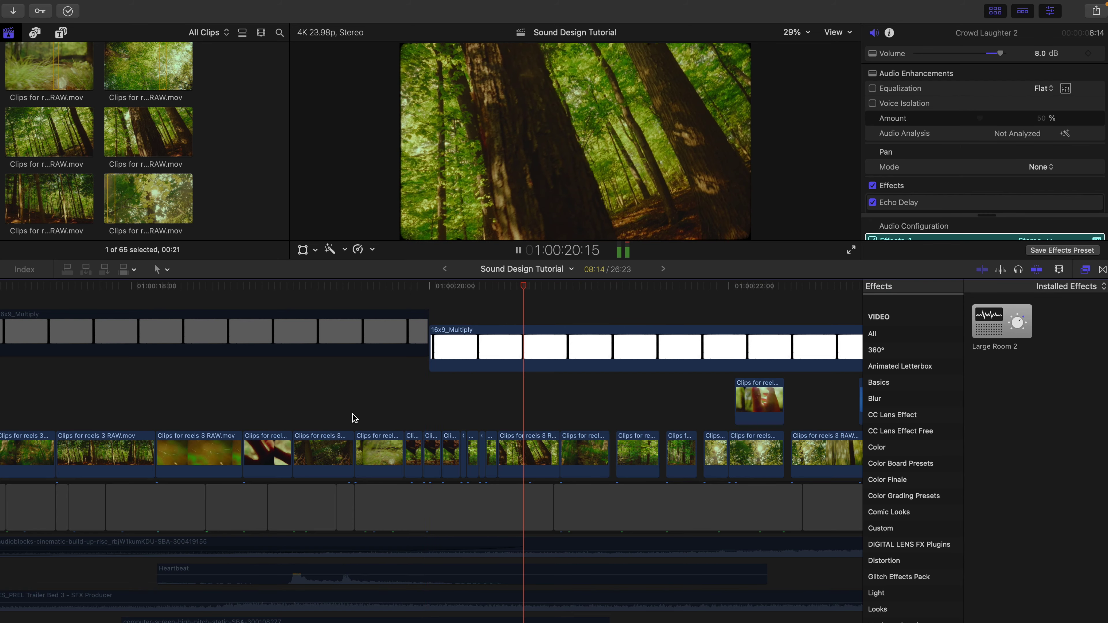
left_click(277, 392)
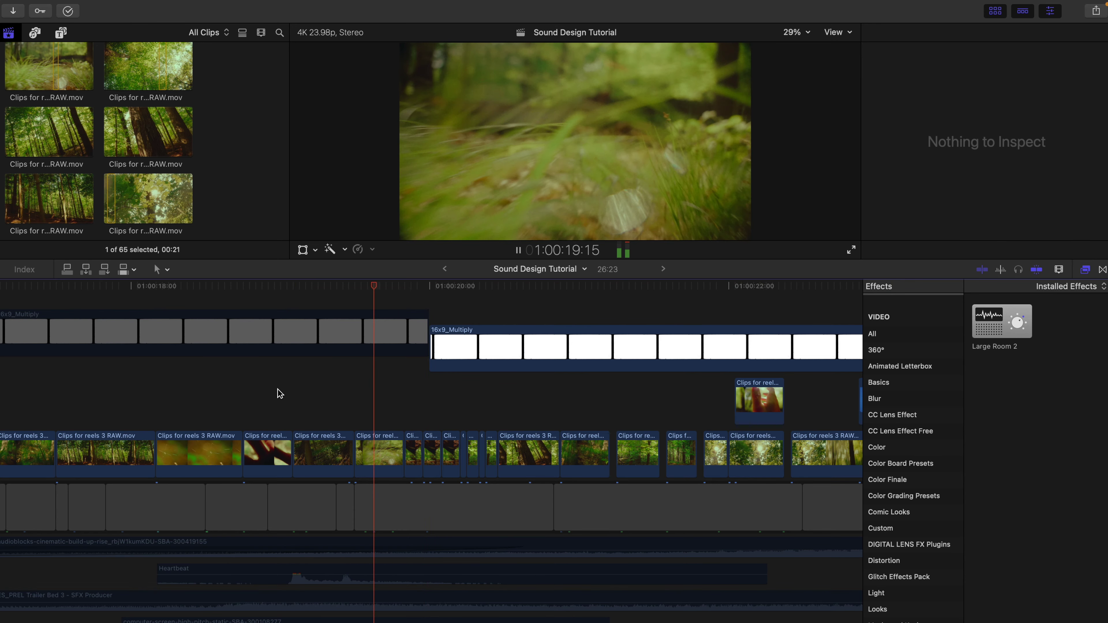
left_click(410, 400)
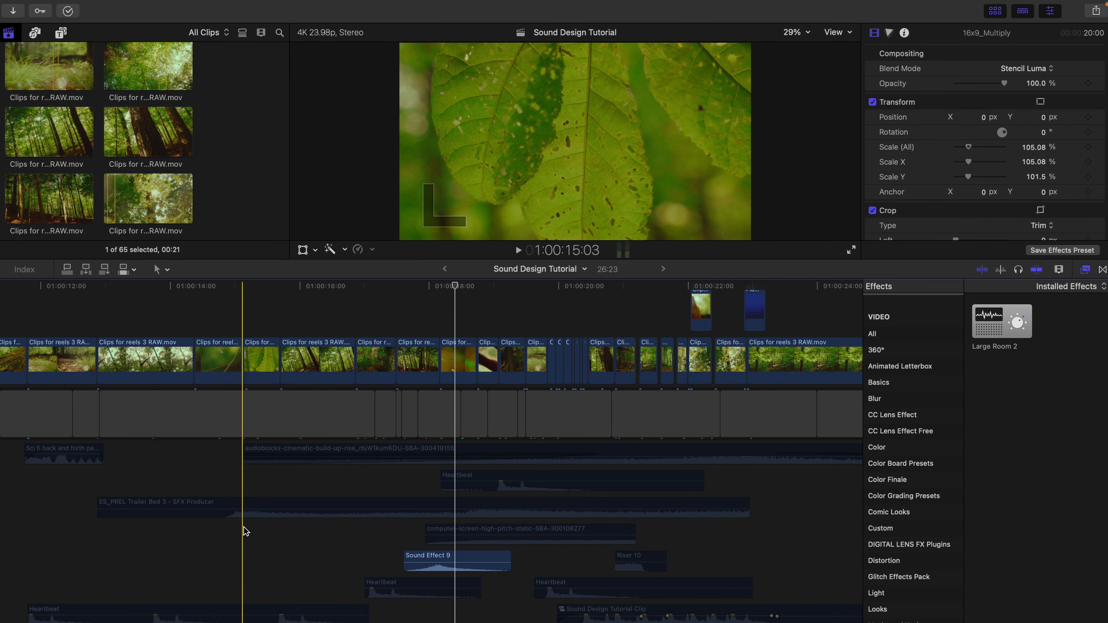
key("space")
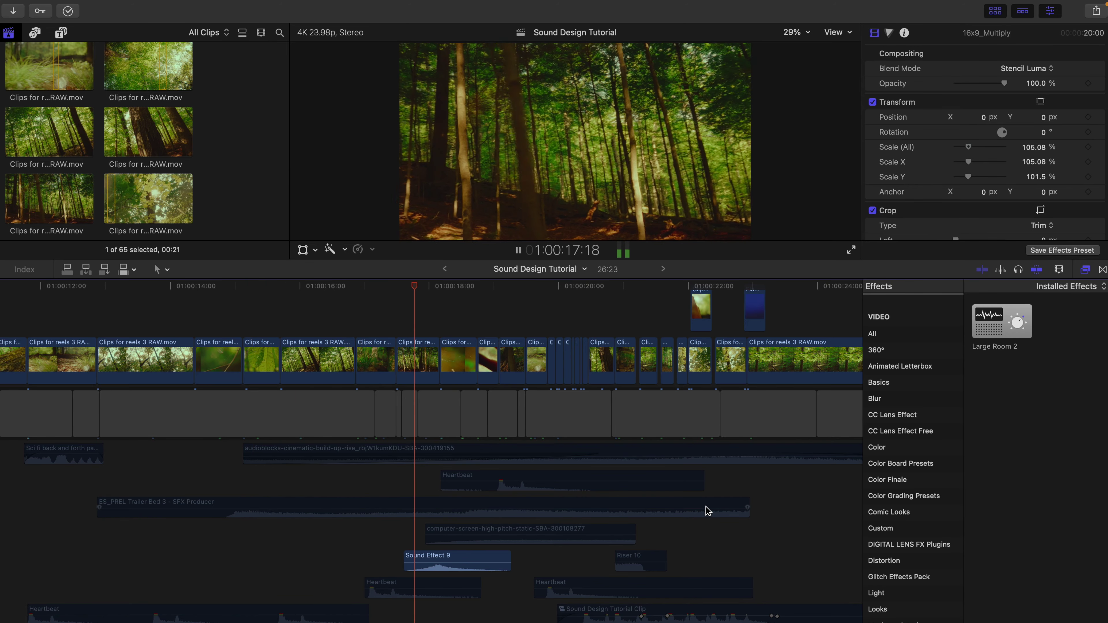
scroll(707, 510, "down", 3)
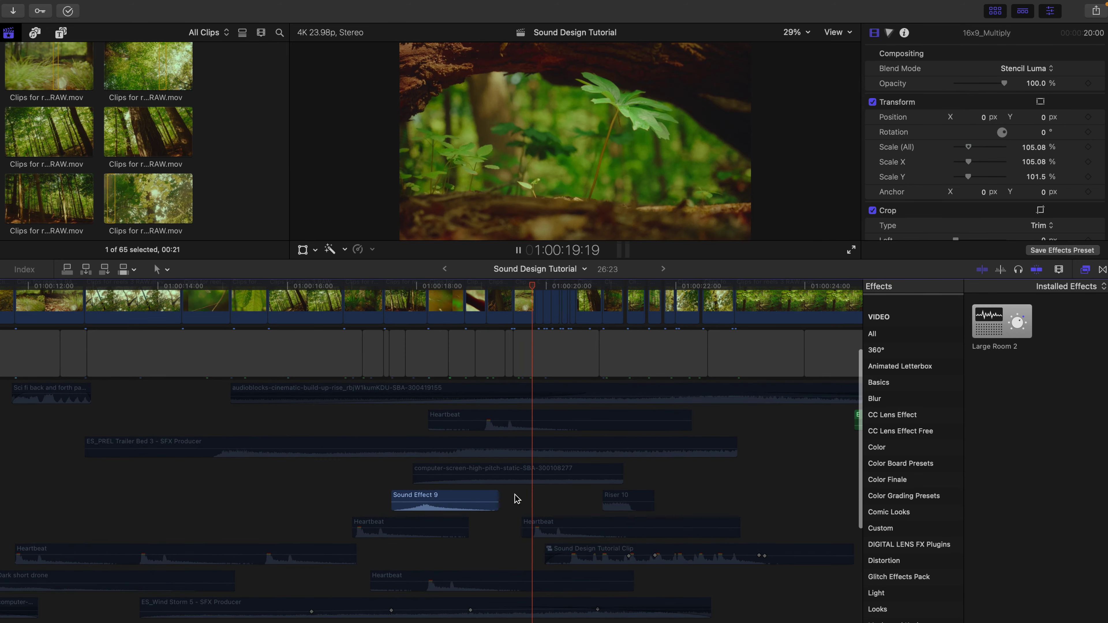
key("space")
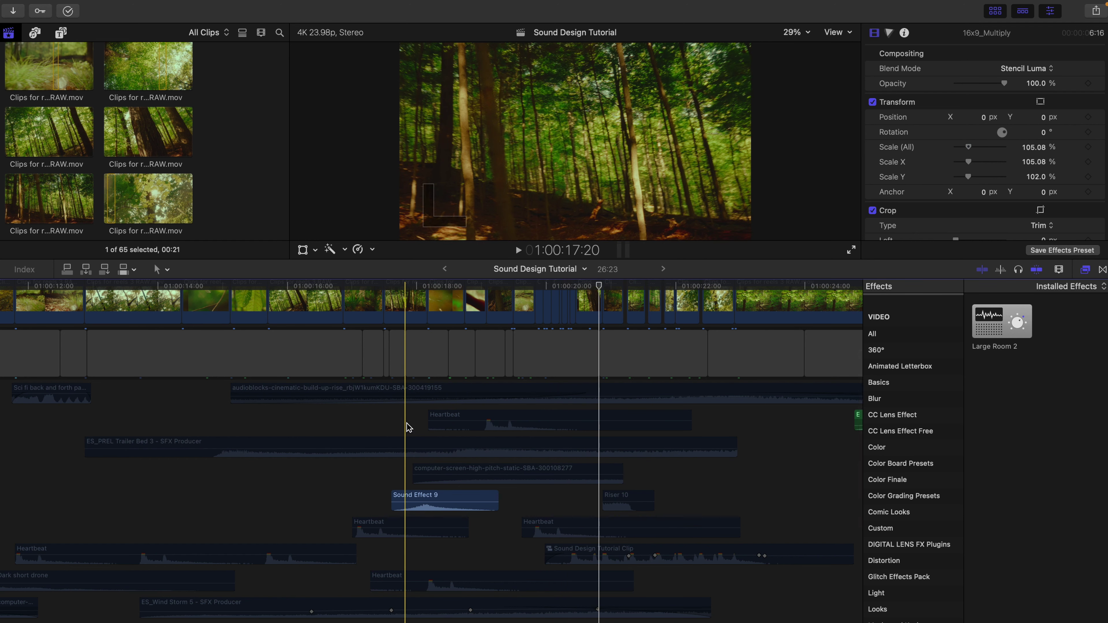
left_click(408, 426)
key("space")
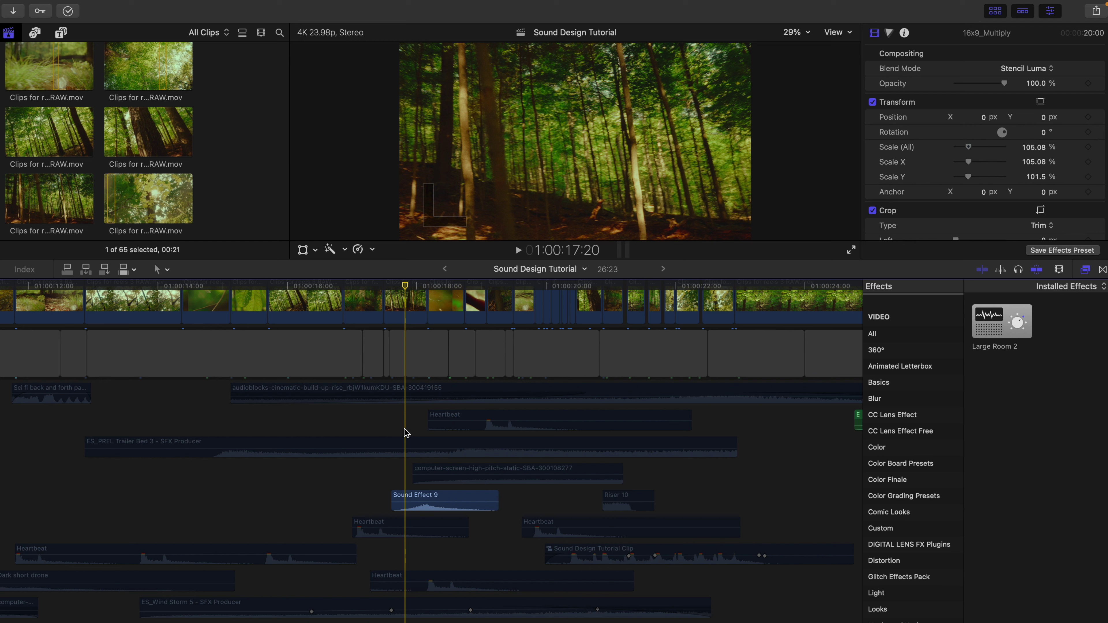
key("space")
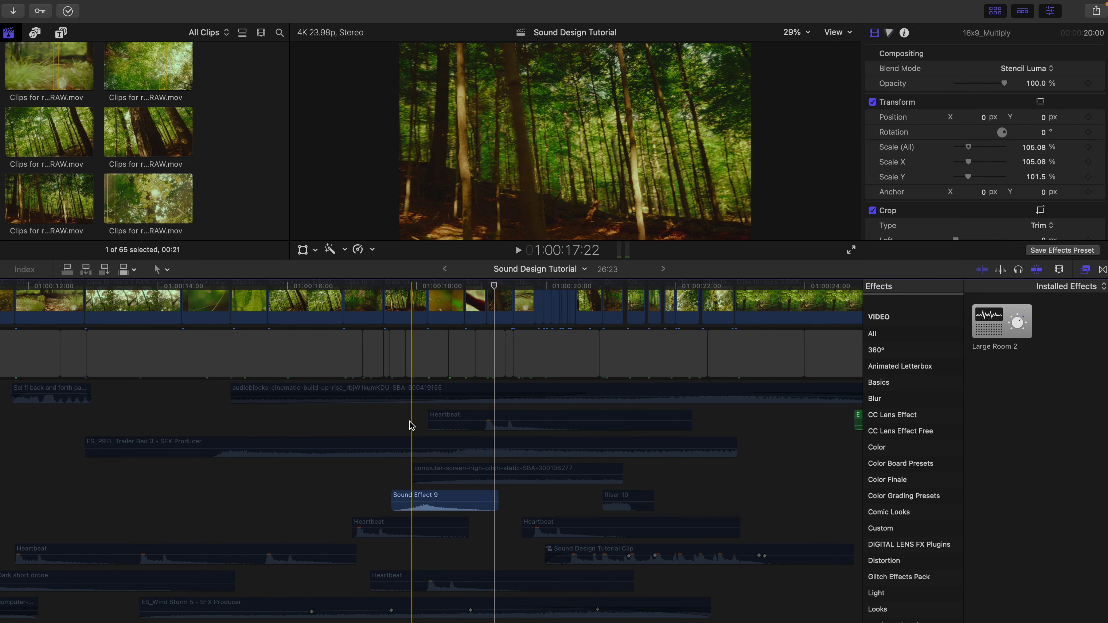
key("space")
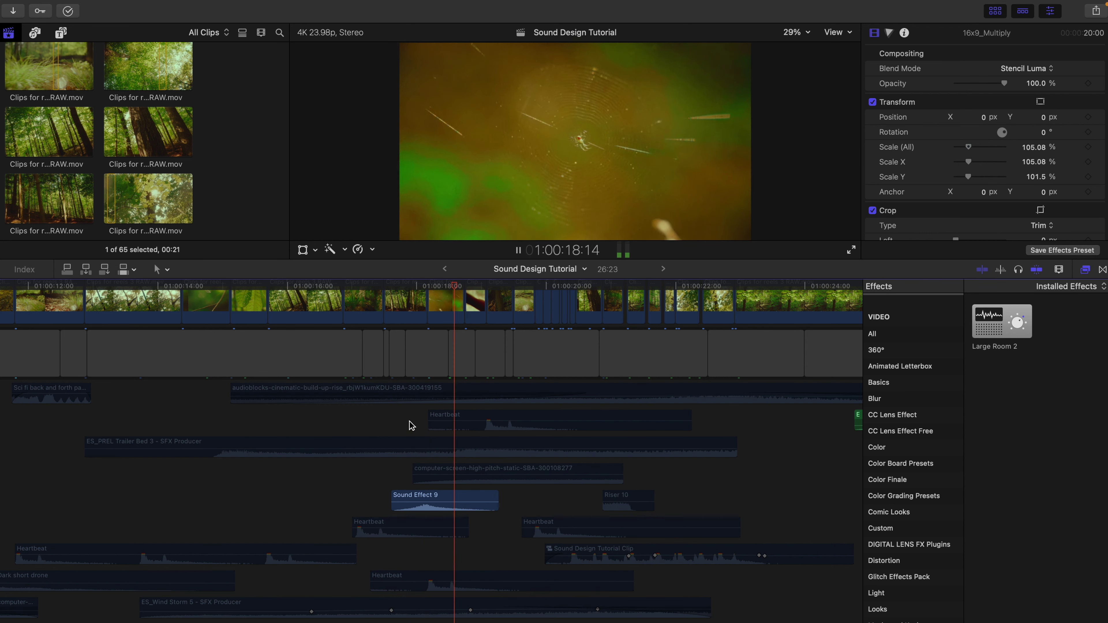
key("space")
key("space")
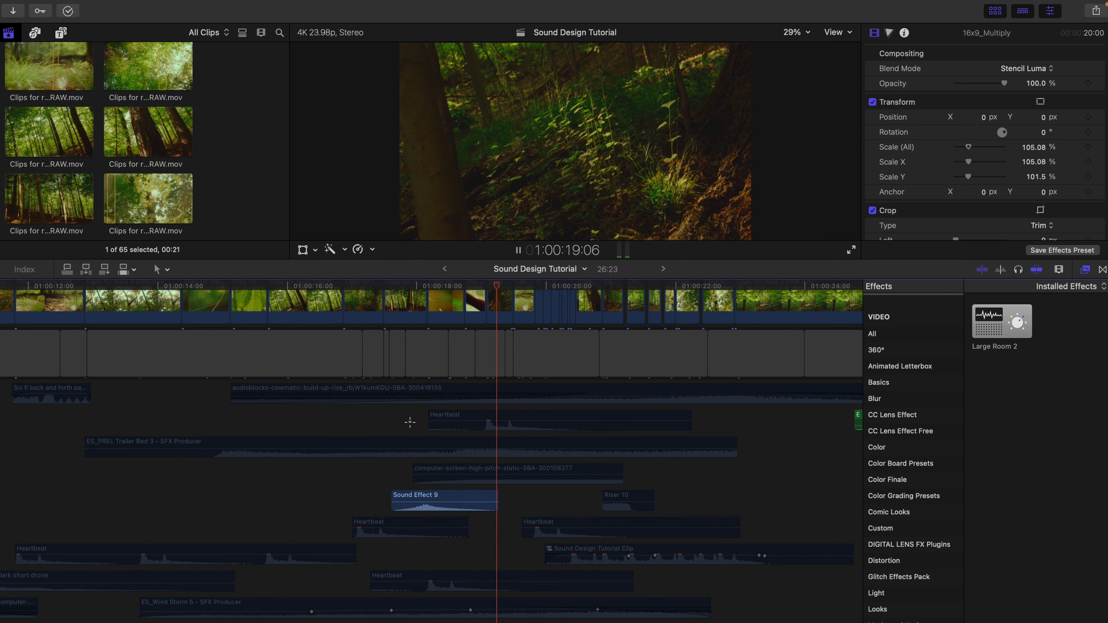
key("space")
key("space")
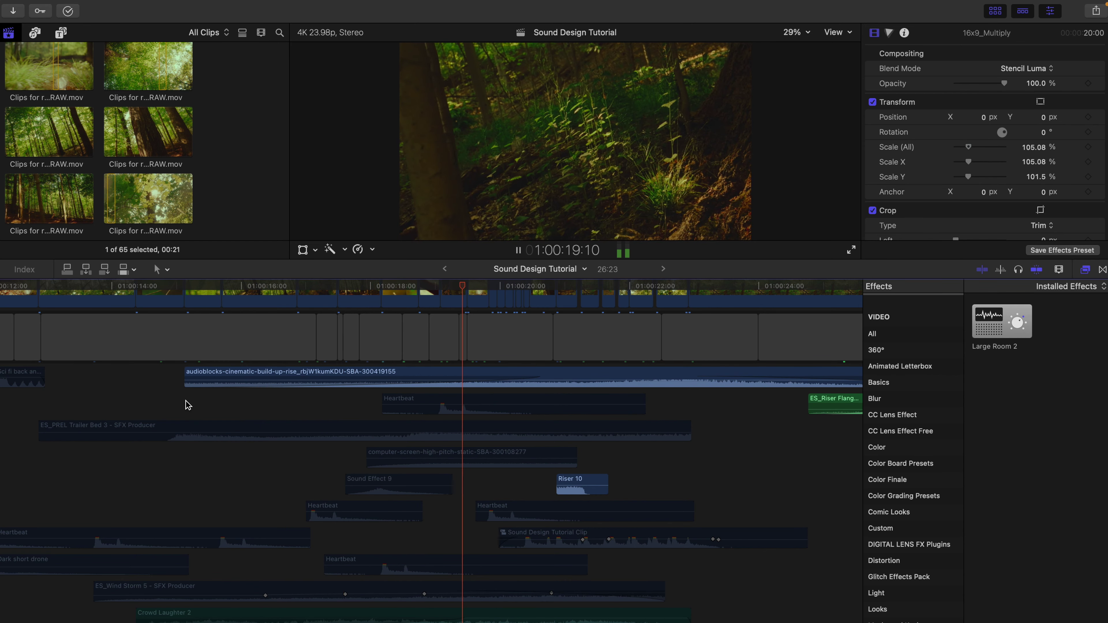
Step: Select the audioblocks build-up rise clip, then the ES_PE Crescendo 6 clip, to check their levels
scroll(301, 470, "down", 4)
scroll(301, 470, "down", 10)
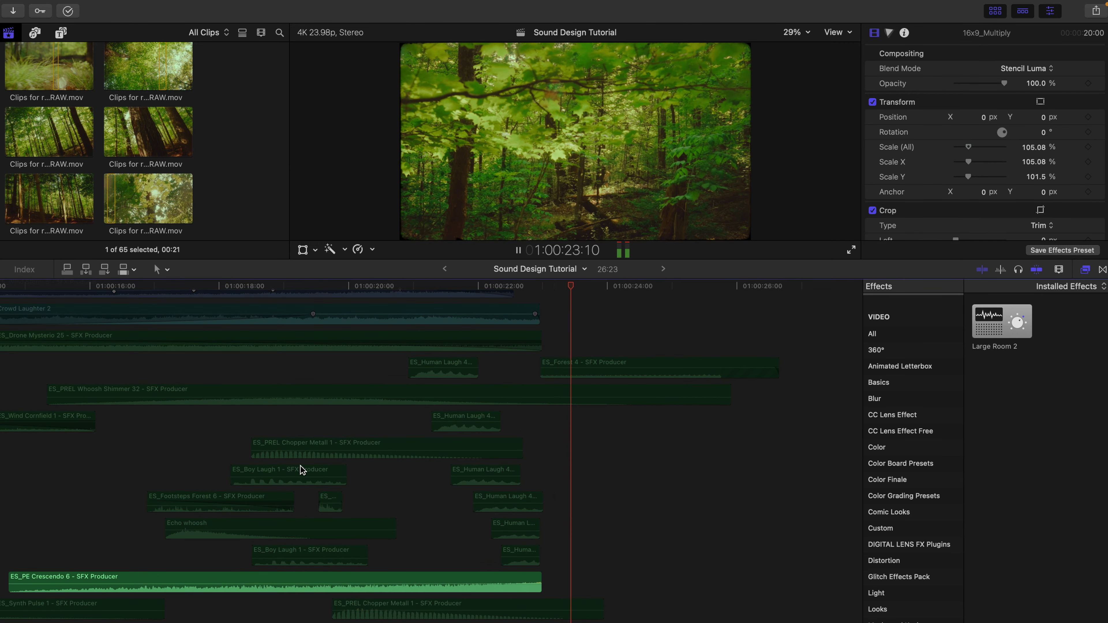
scroll(300, 465, "down", 3)
scroll(301, 467, "up", 12)
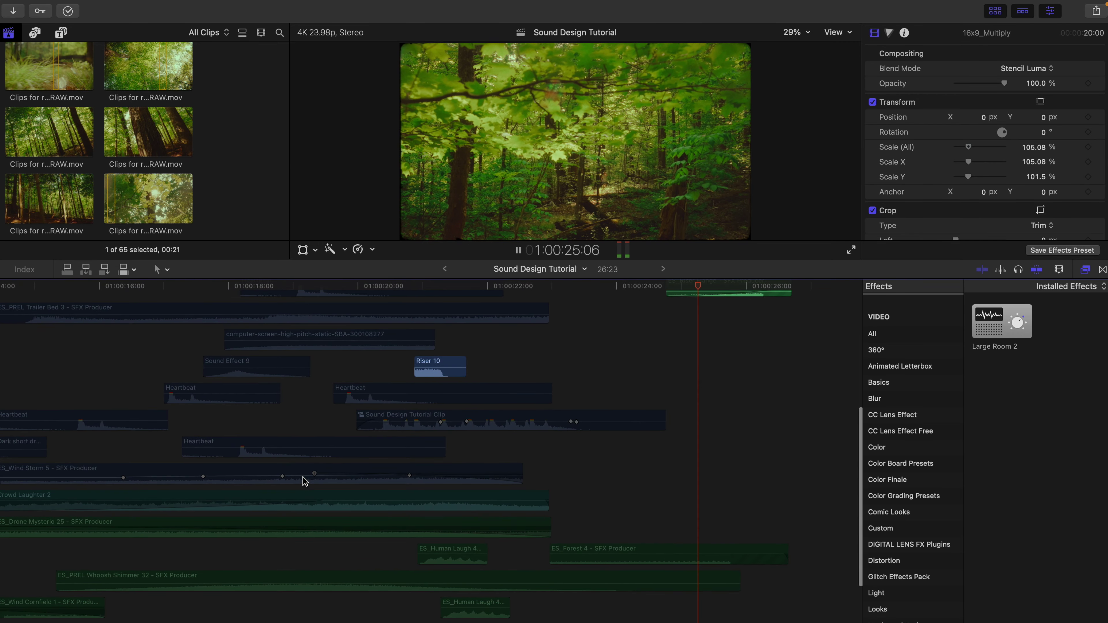
scroll(304, 477, "up", 9)
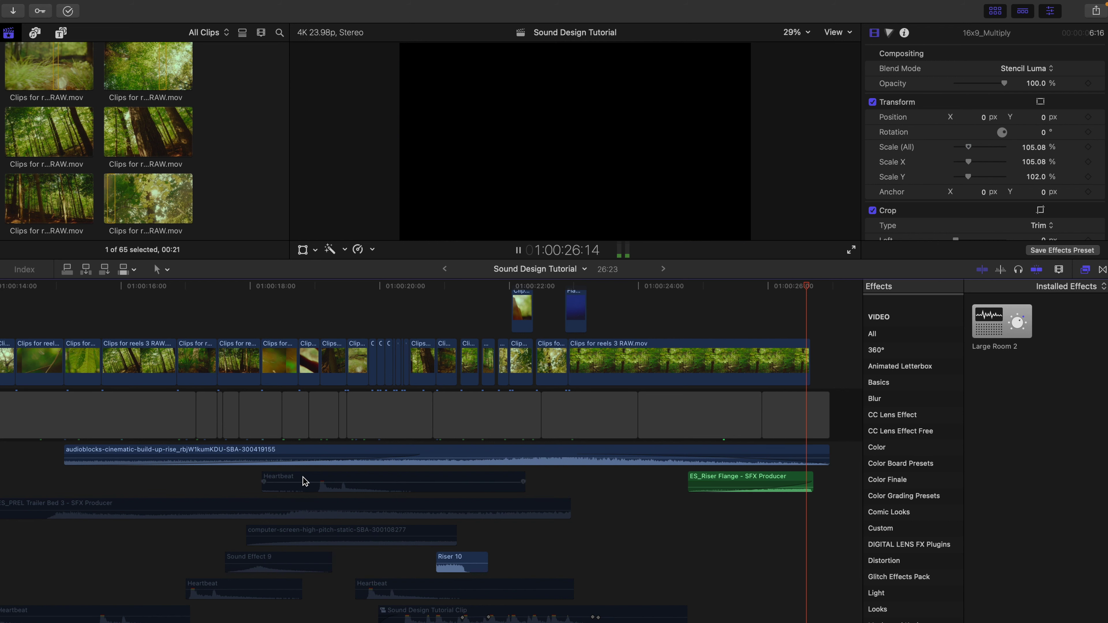
left_click(284, 448)
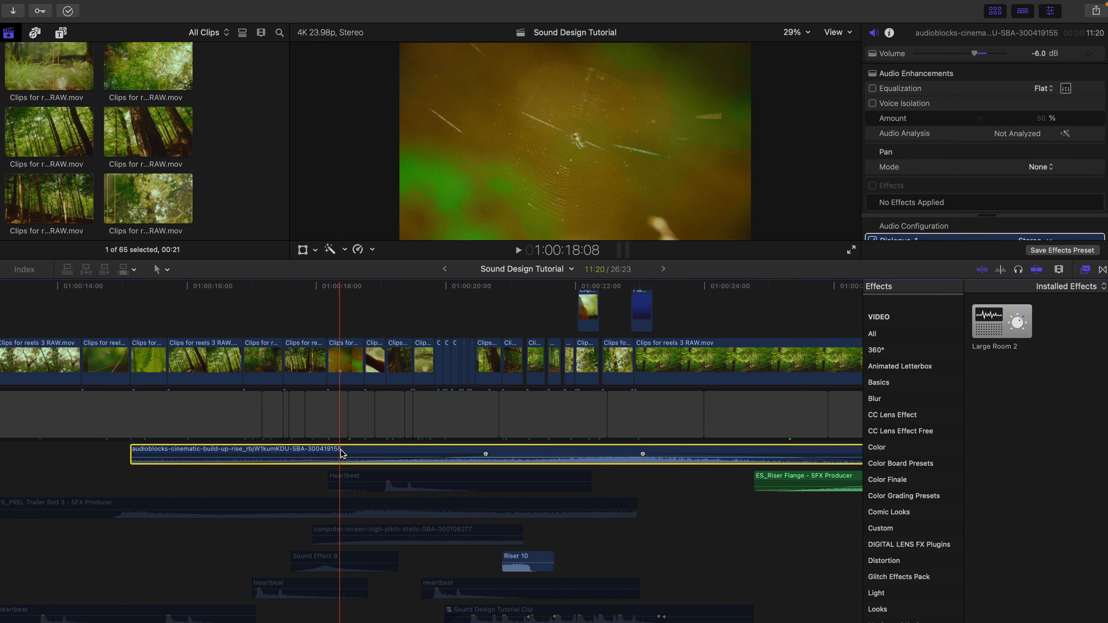
scroll(302, 460, "down", 15)
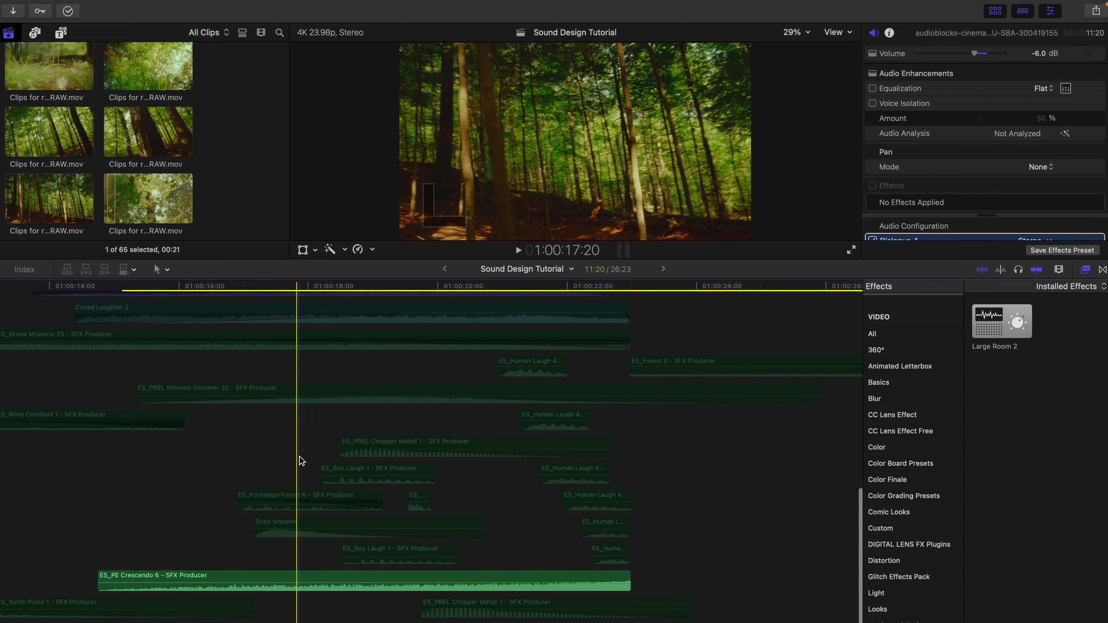
left_click(303, 582)
Step: Play from about 01:00:20:21, stop, and show ES_PREL Trailer Bed 3 in the inspector
scroll(306, 582, "down", 3)
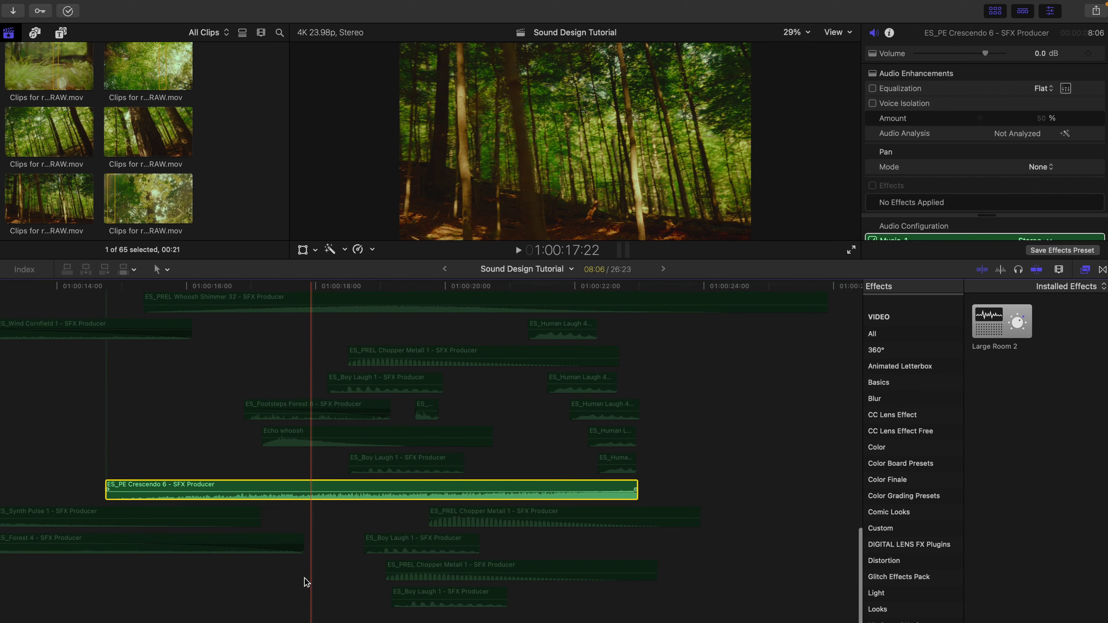
scroll(307, 582, "up", 12)
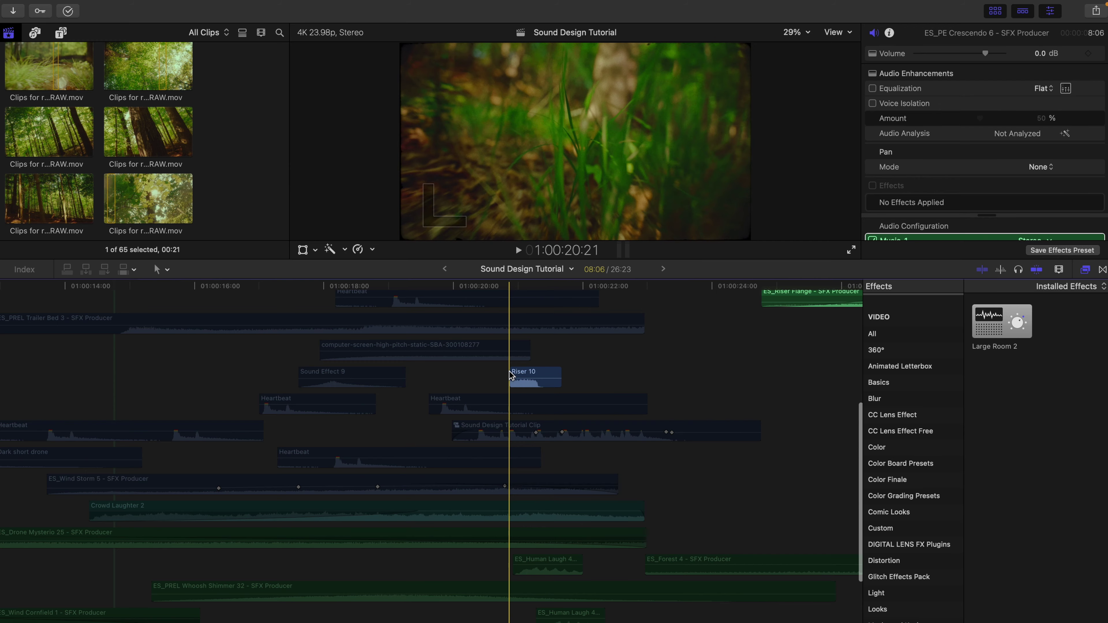
key("space")
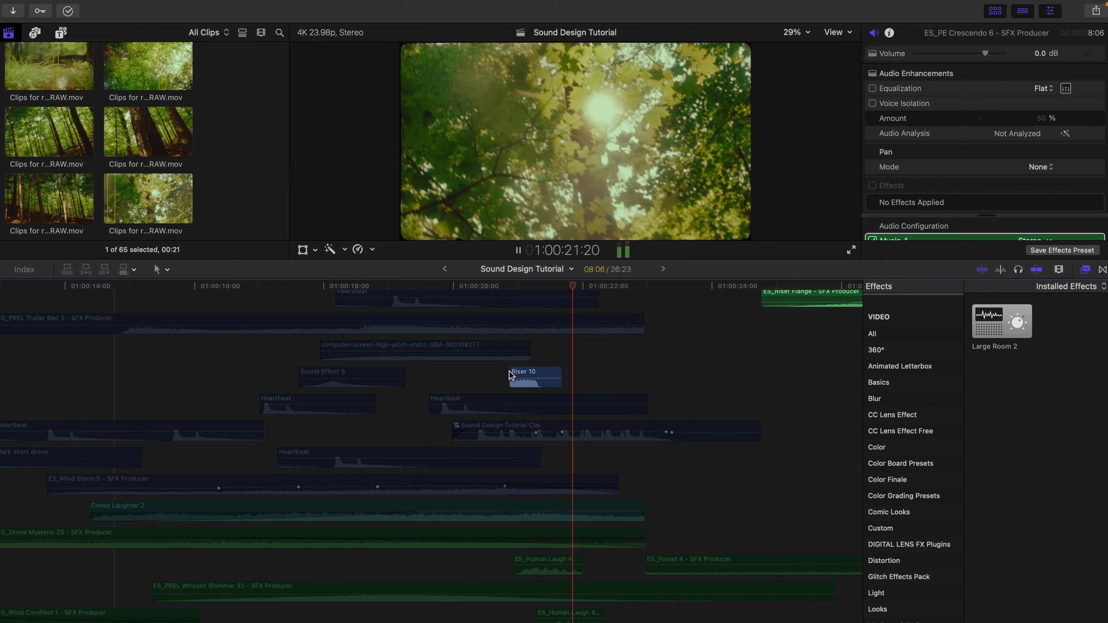
left_click(508, 379)
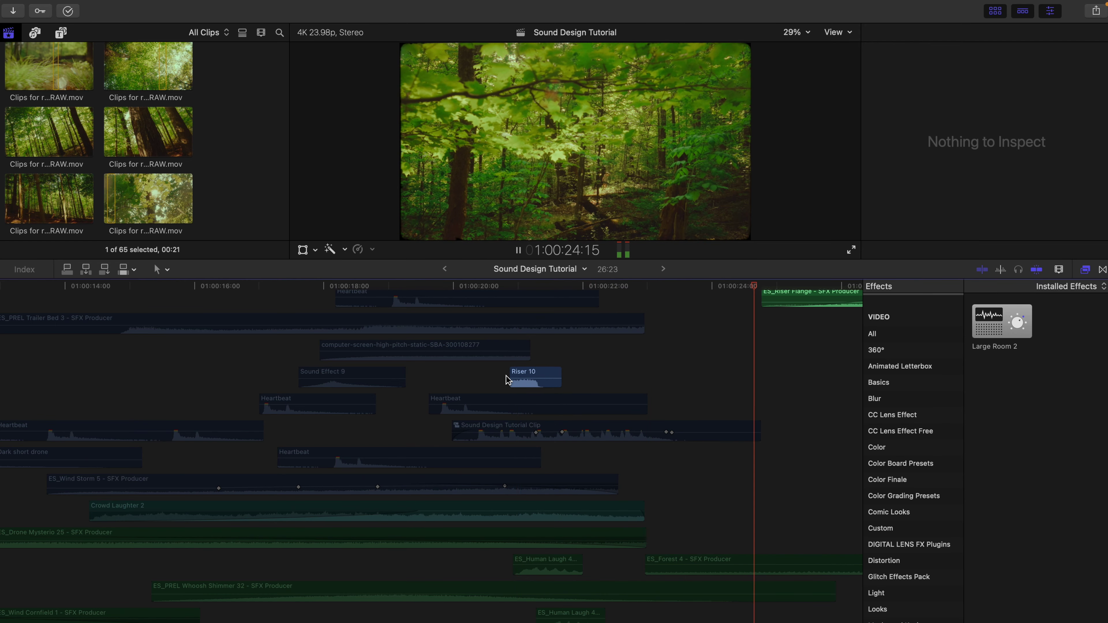
key("space")
scroll(238, 510, "up", 8)
left_click(239, 511)
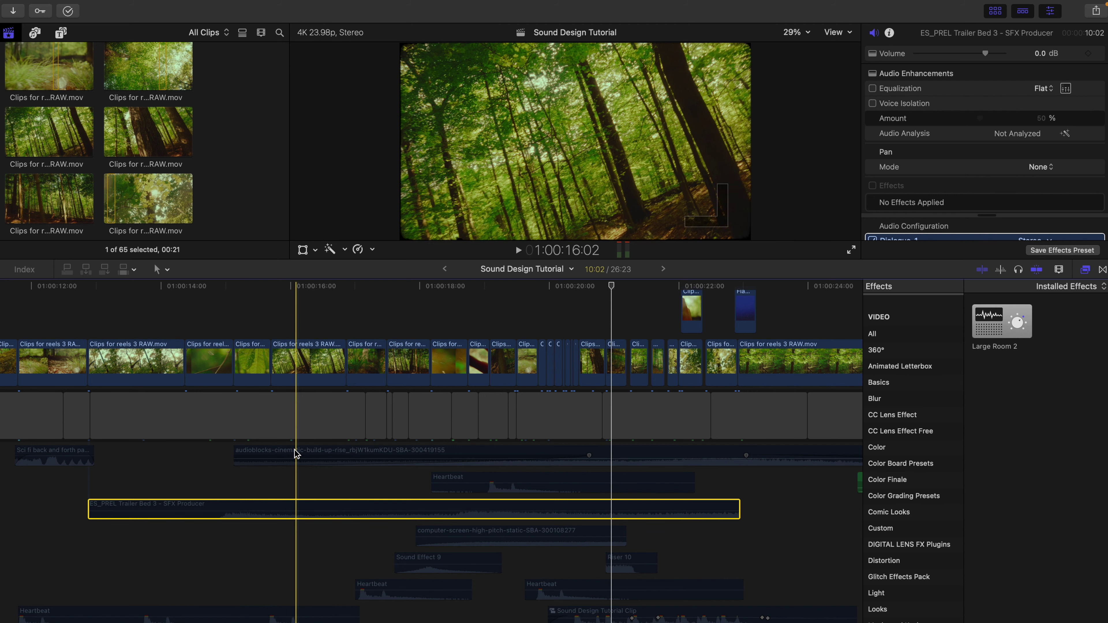
Step: Replay the passage from about 01:00:14 while scrolling through the sound-effect tracks
scroll(296, 454, "down", 3)
left_click(159, 505)
key("space")
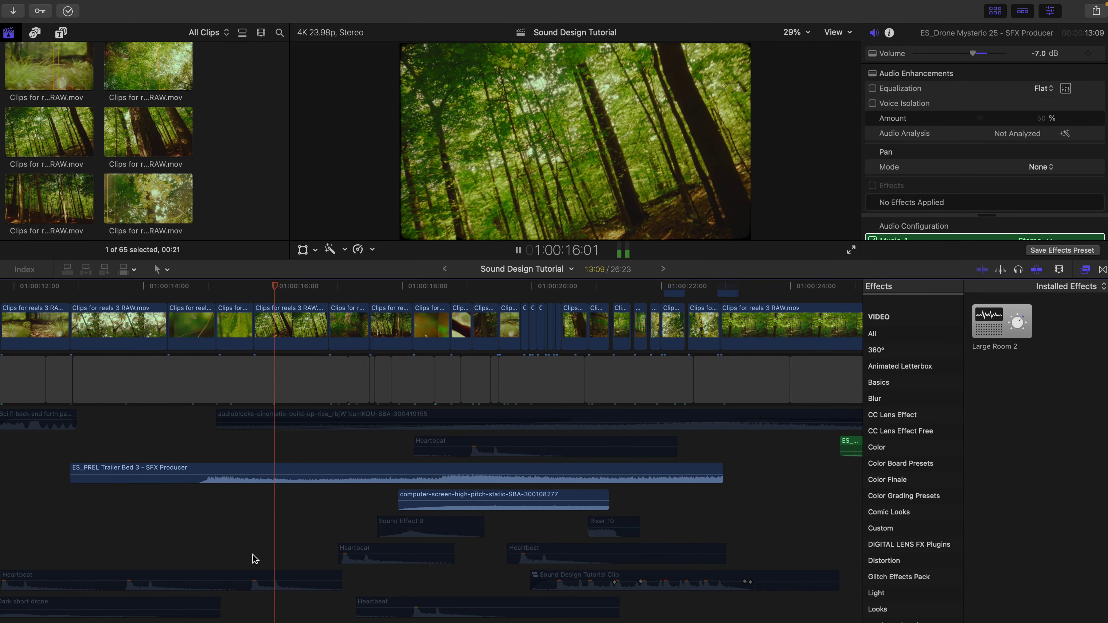
scroll(254, 559, "down", 1)
scroll(254, 559, "down", 10)
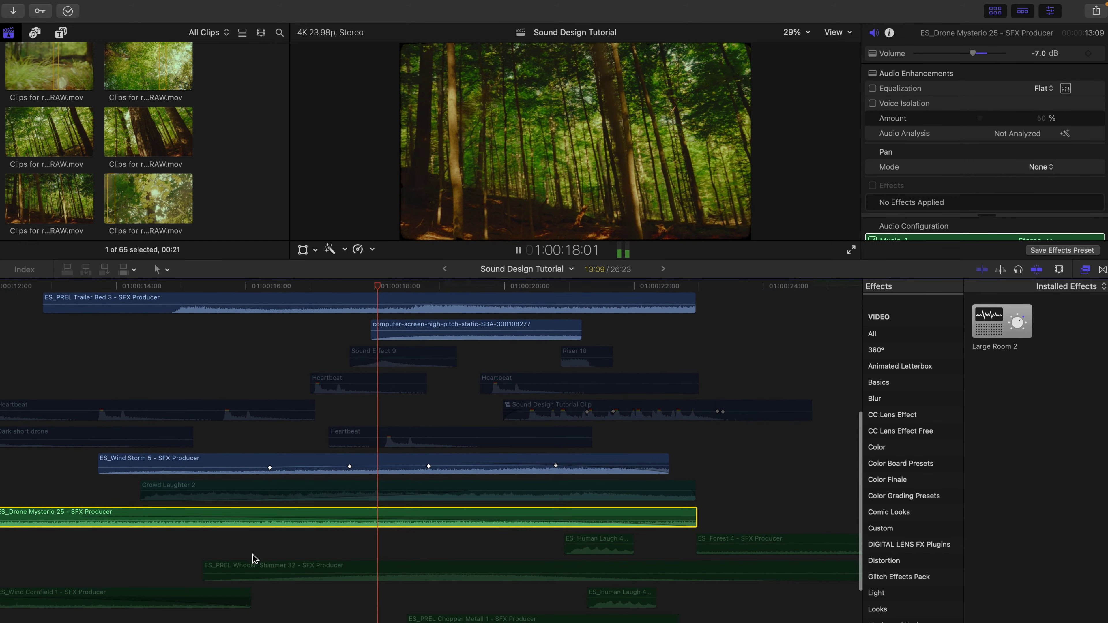
scroll(253, 554, "down", 5)
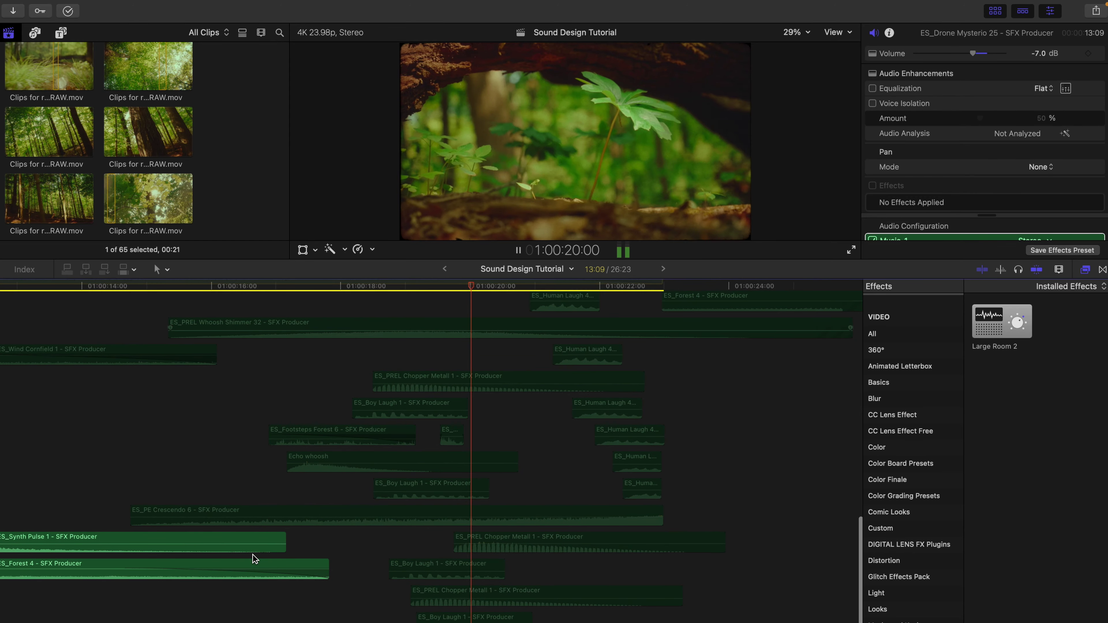
scroll(252, 554, "up", 6)
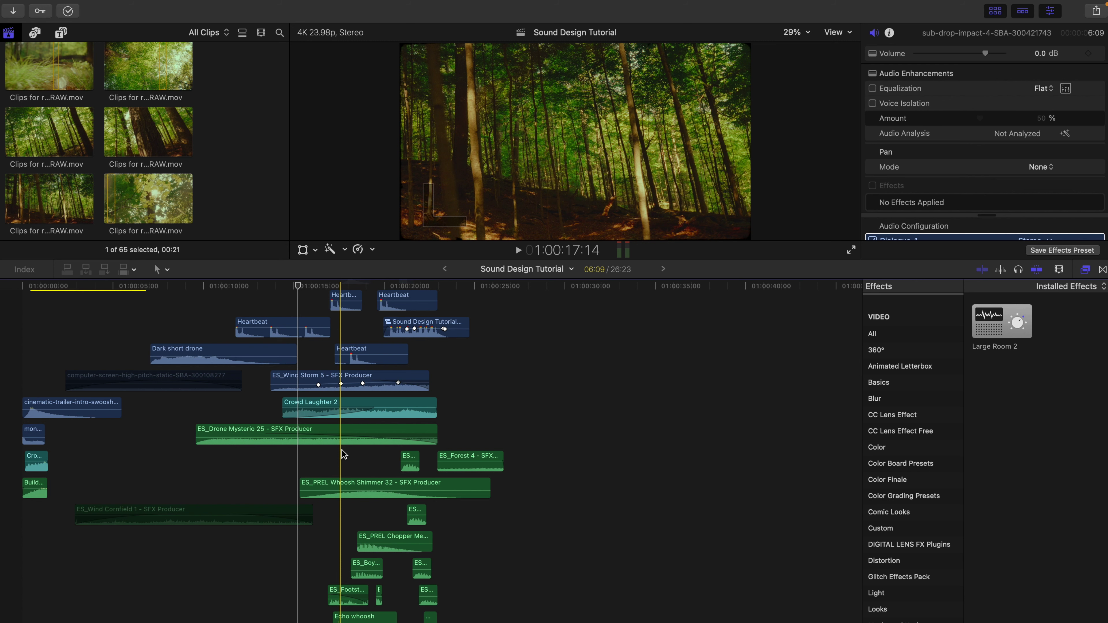
Step: Zoom into the timeline two steps to examine the stacked sound-effect clips
key("super+equal")
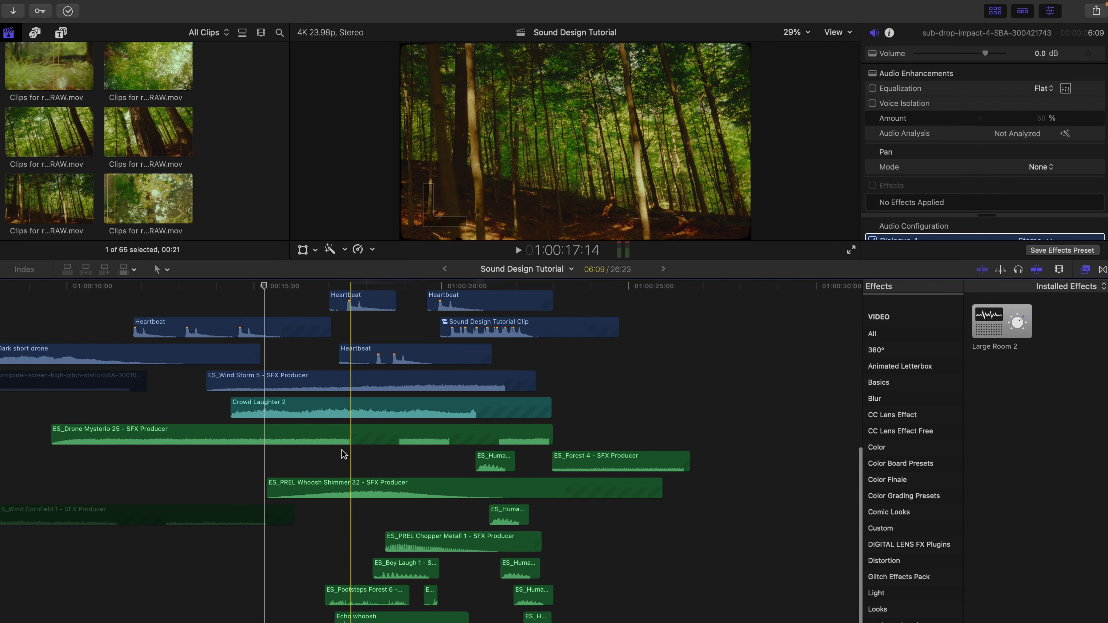
key("super+equal")
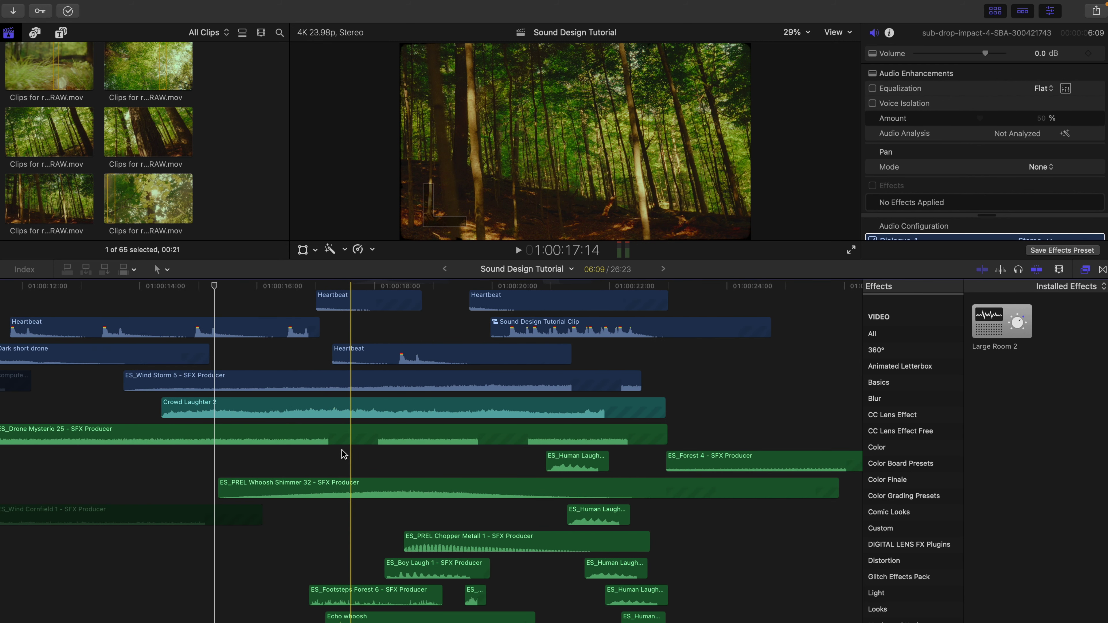
scroll(342, 454, "down", 5)
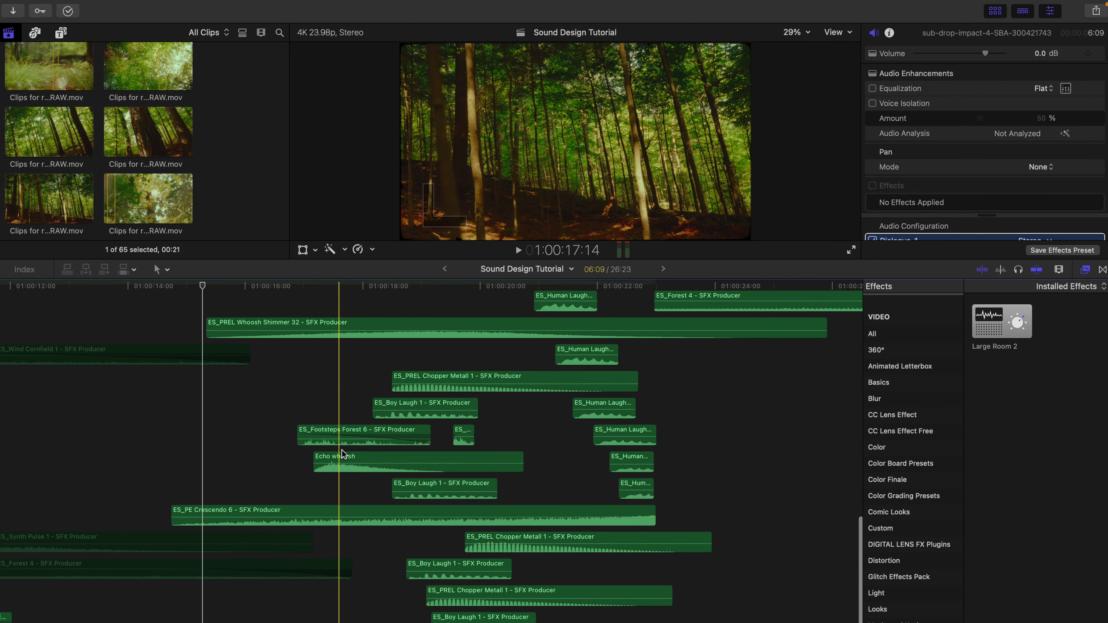